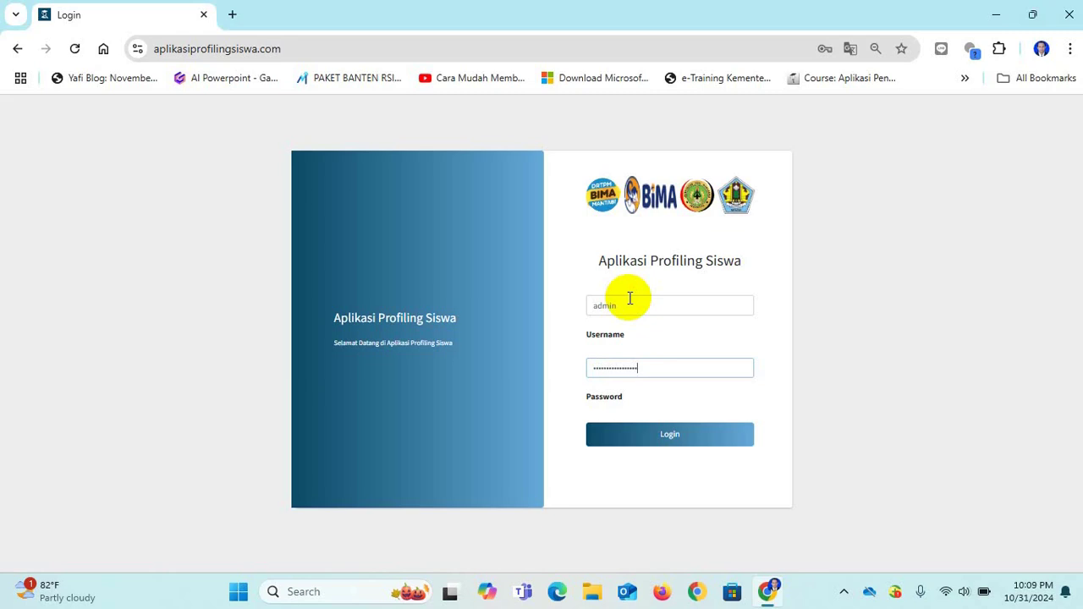
Log in as admin, view the Data Pegawai staff list, then return to Pendaftaran Siswa.
left_click(676, 435)
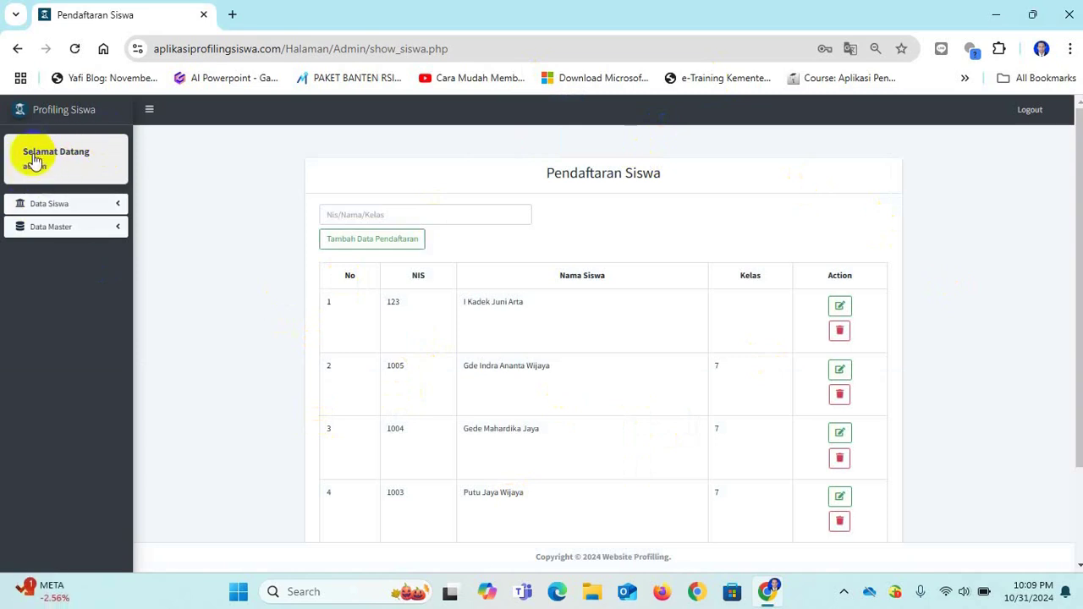
left_click(65, 207)
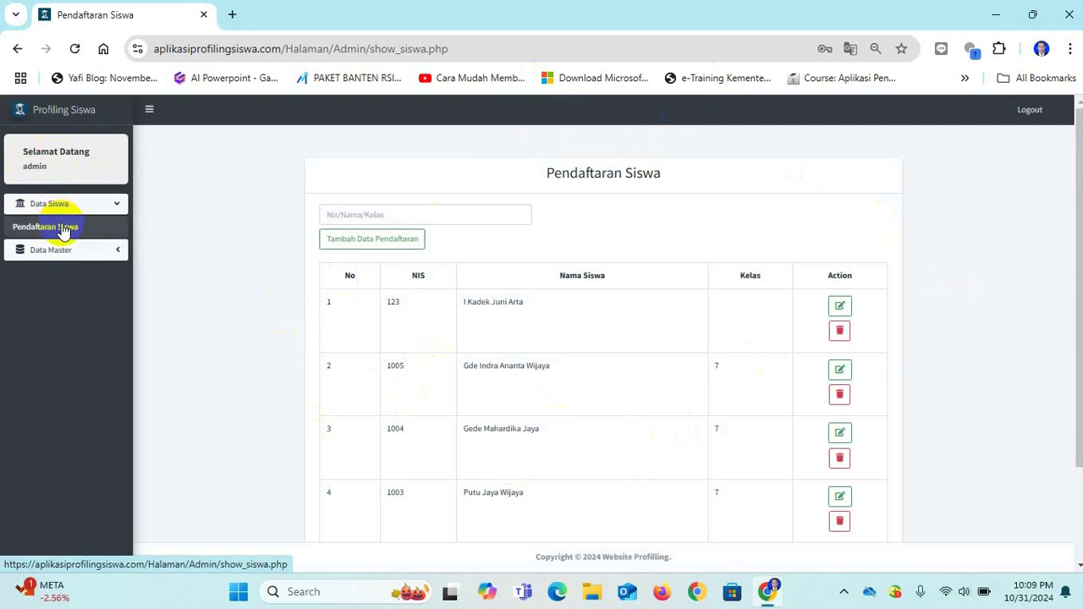
left_click(61, 253)
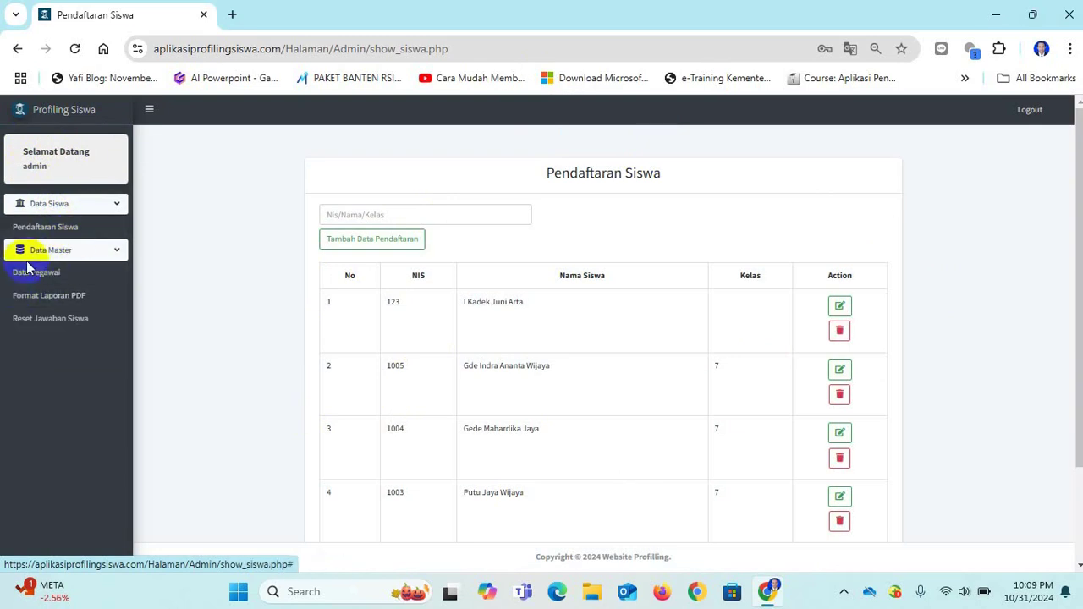
left_click(47, 274)
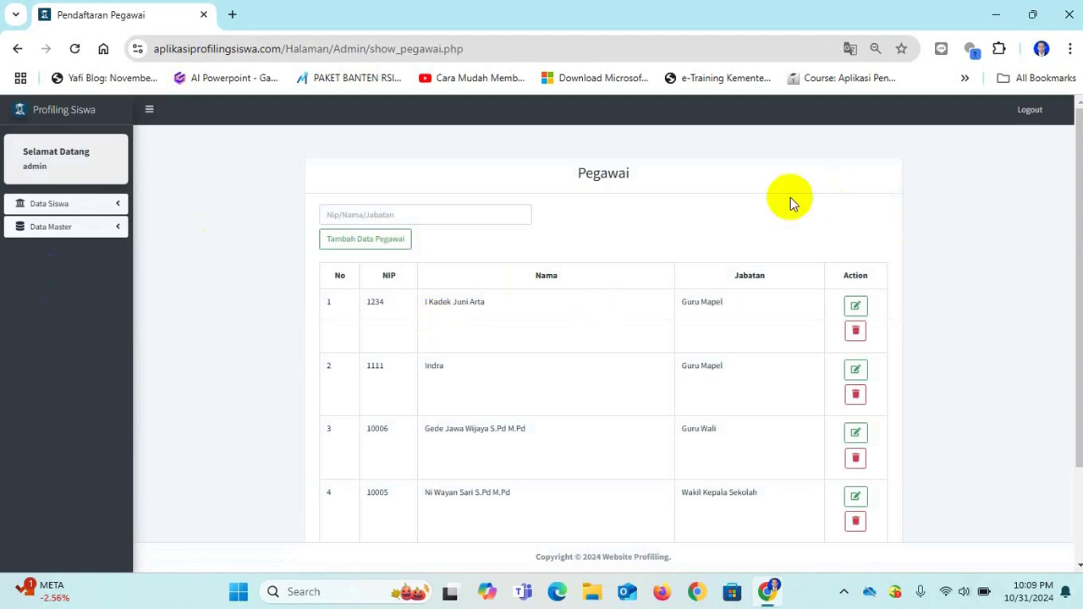
left_click(72, 207)
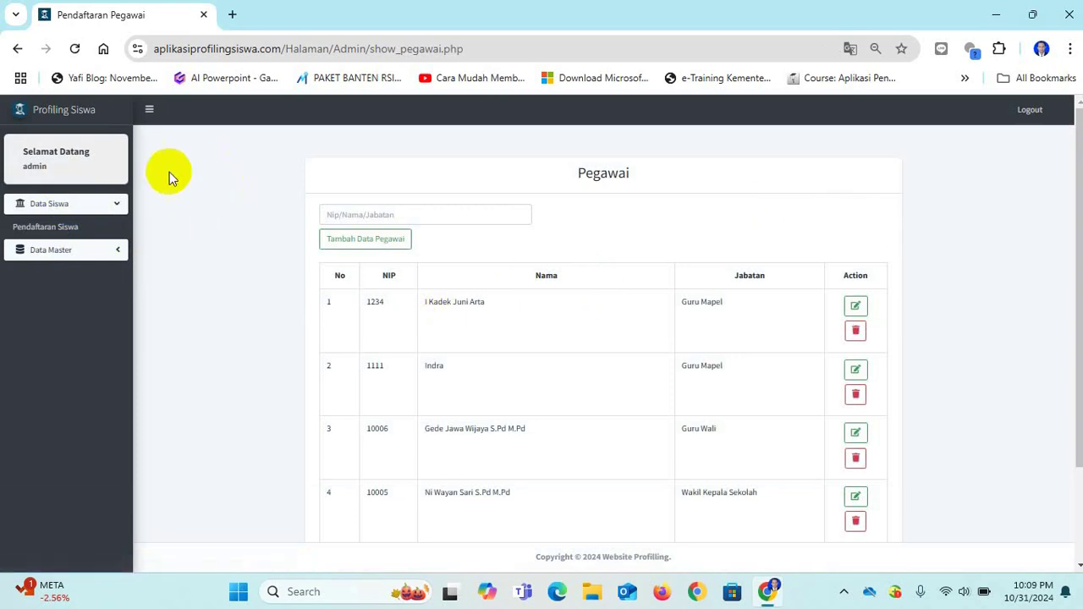
left_click(62, 229)
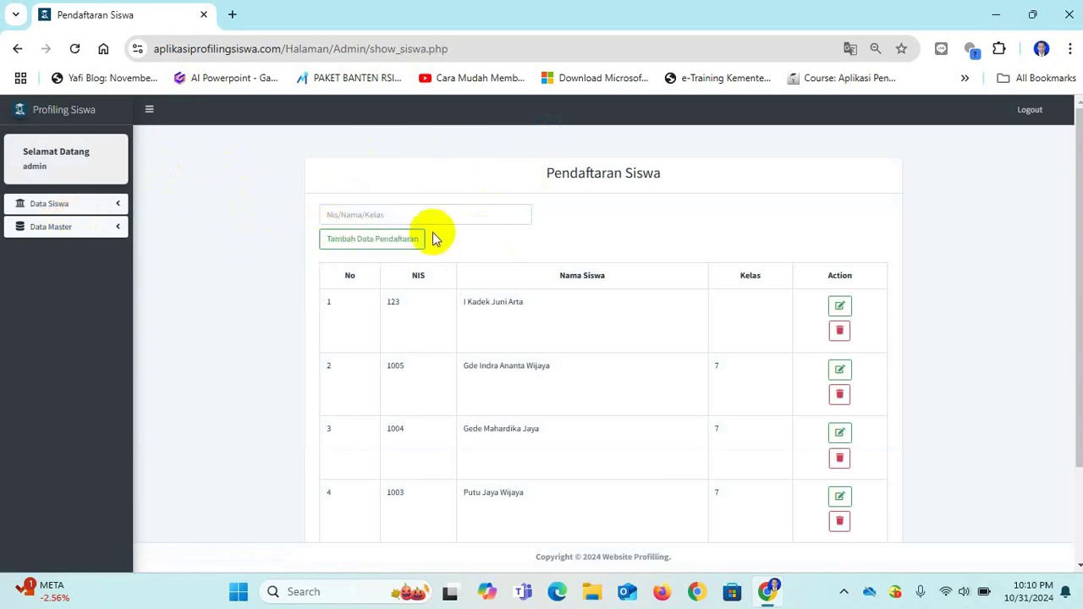
Open the blank new-registration form and scroll through its fields, trying NIS and Nama Lengkap.
left_click(380, 241)
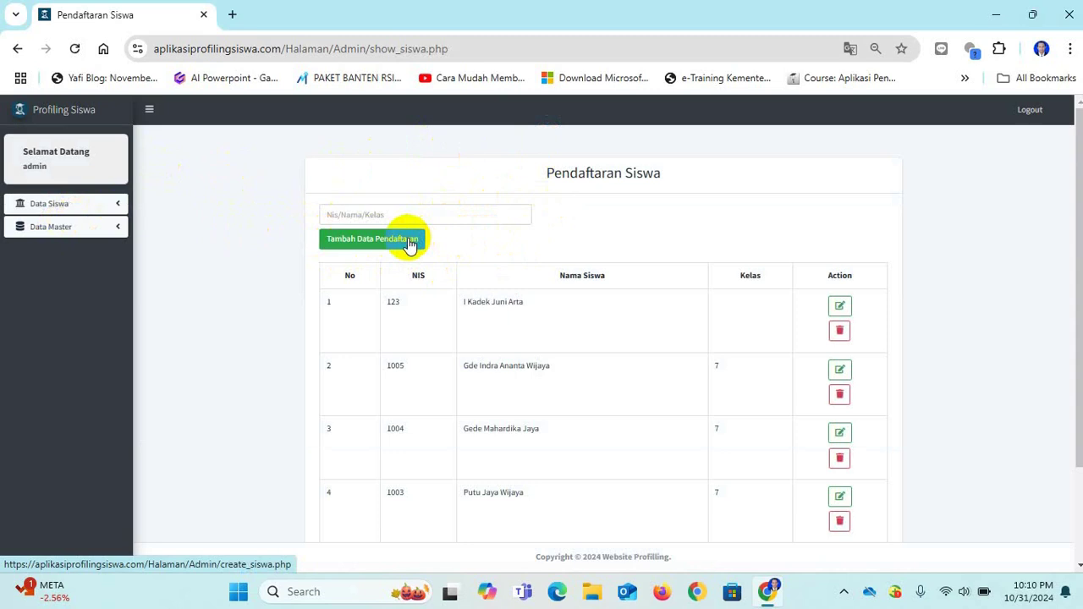
left_click(410, 241)
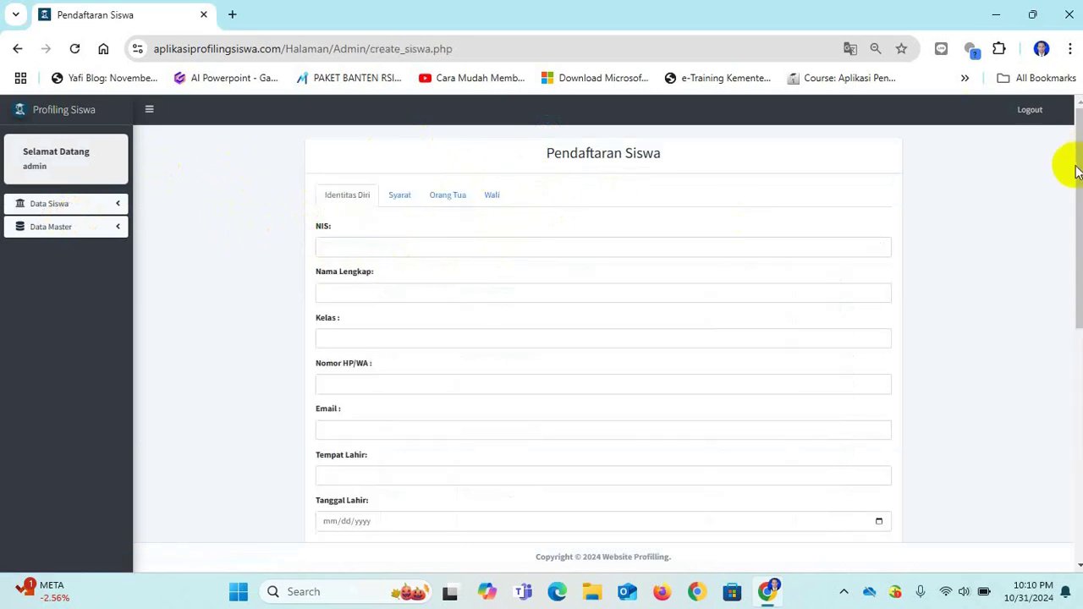
left_click_drag(1076, 171, 1076, 145)
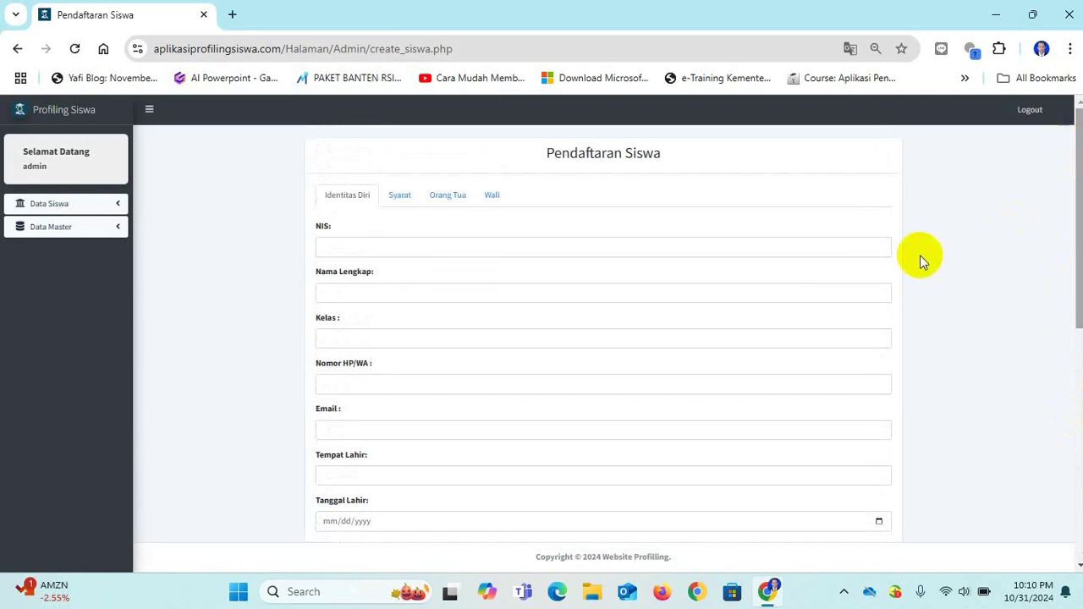
left_click(537, 247)
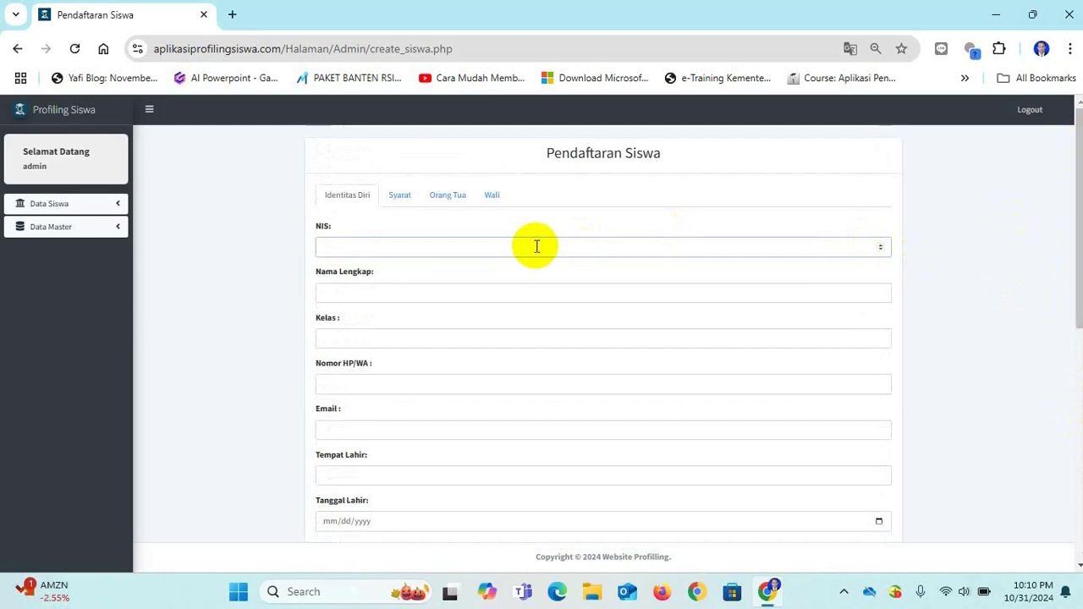
left_click(436, 289)
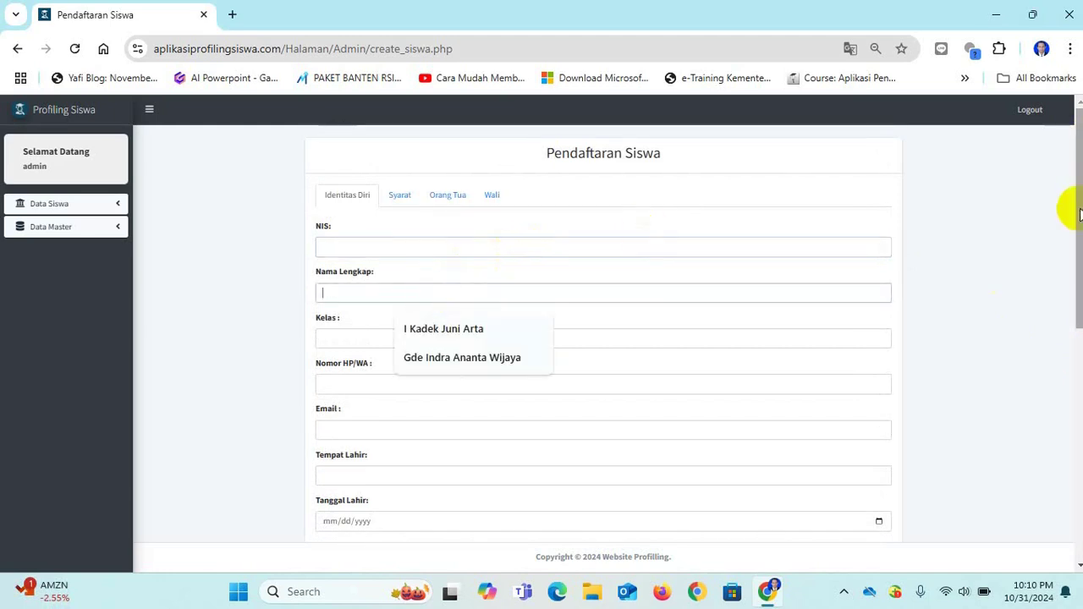
left_click_drag(1079, 206, 1082, 284)
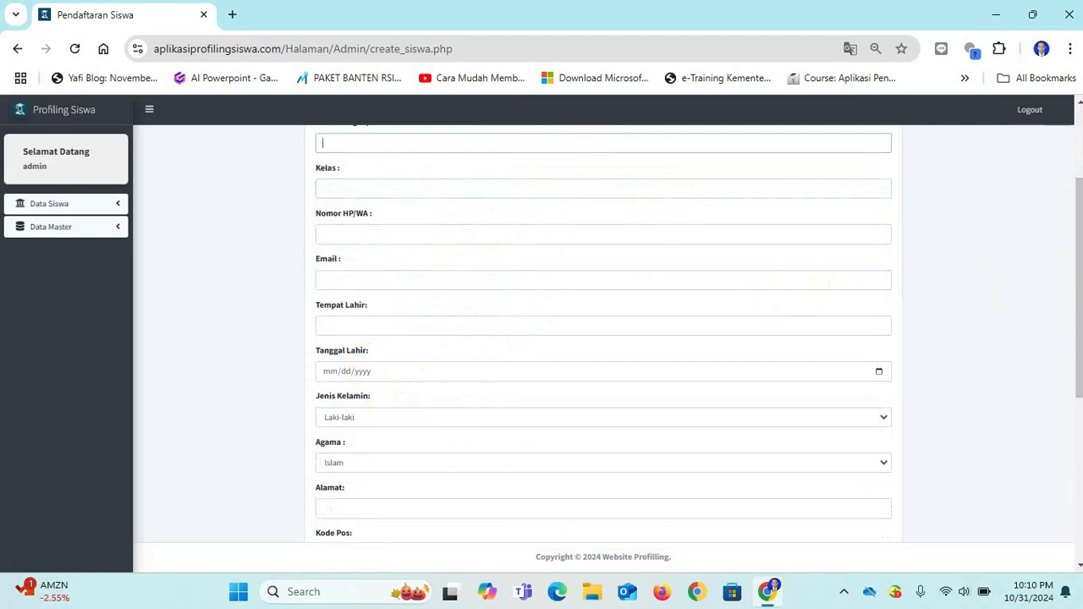
left_click_drag(1080, 304, 1079, 303)
scroll(1078, 302, "up", 2)
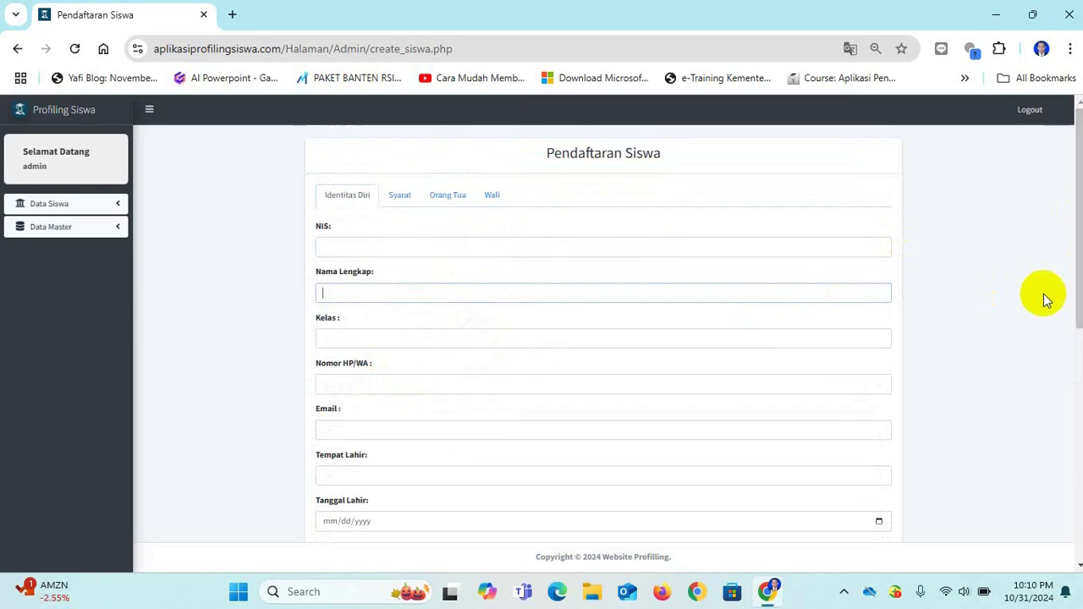
left_click_drag(1077, 196, 1079, 254)
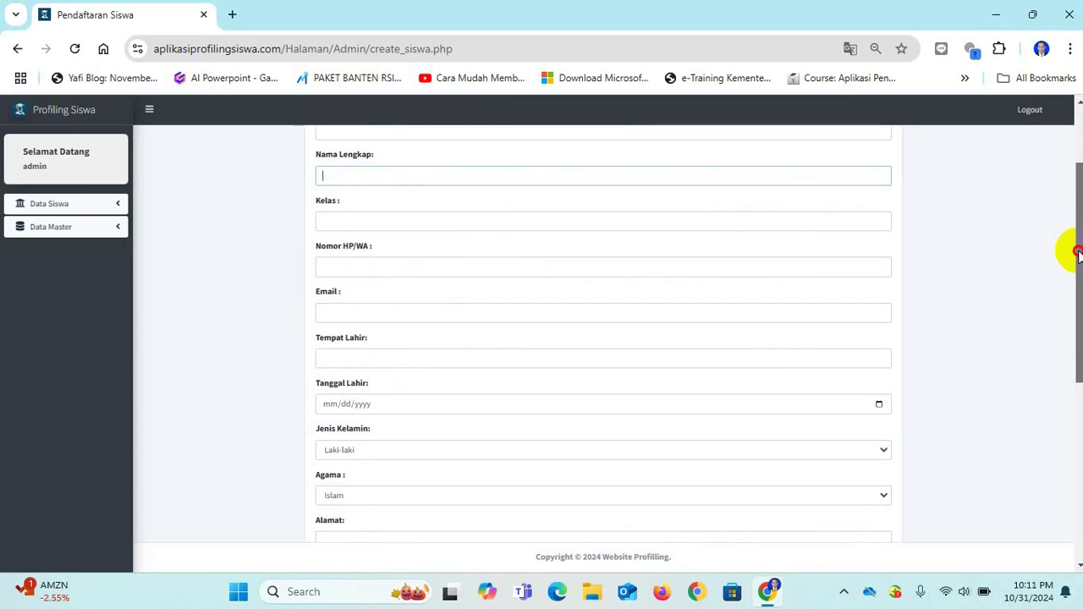
left_click_drag(1079, 254, 1076, 212)
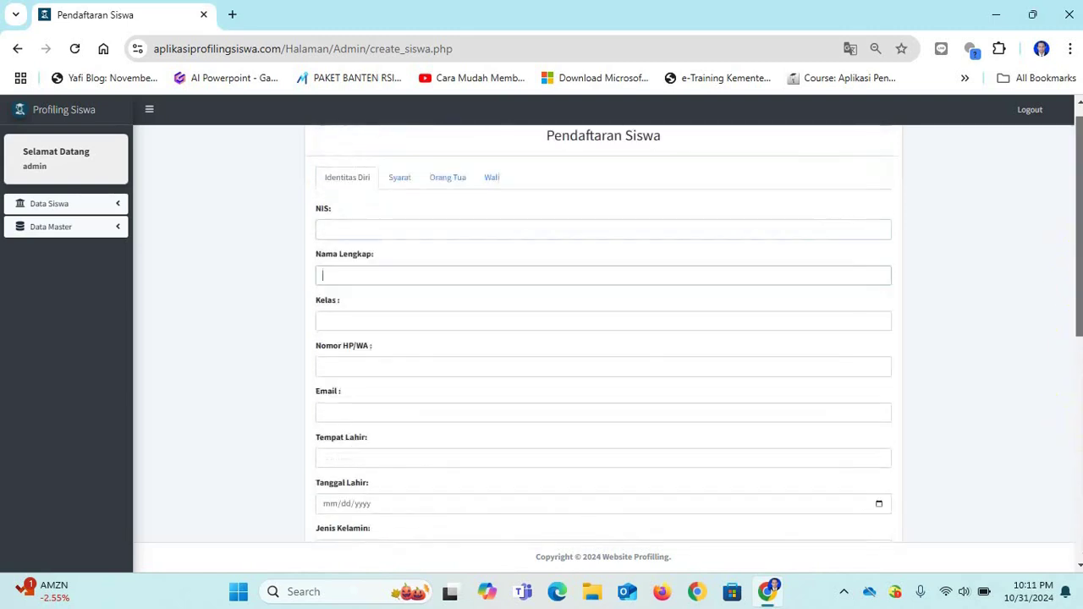
Enter NIS 123, the student's full name, and class XII IPS.
left_click(408, 231)
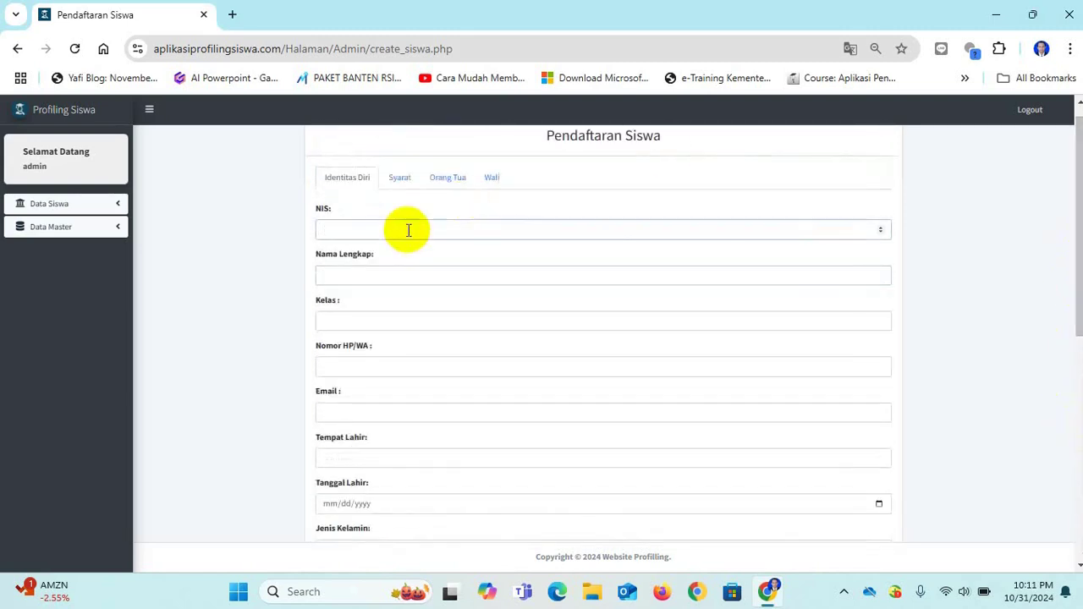
type("123456")
left_click(381, 274)
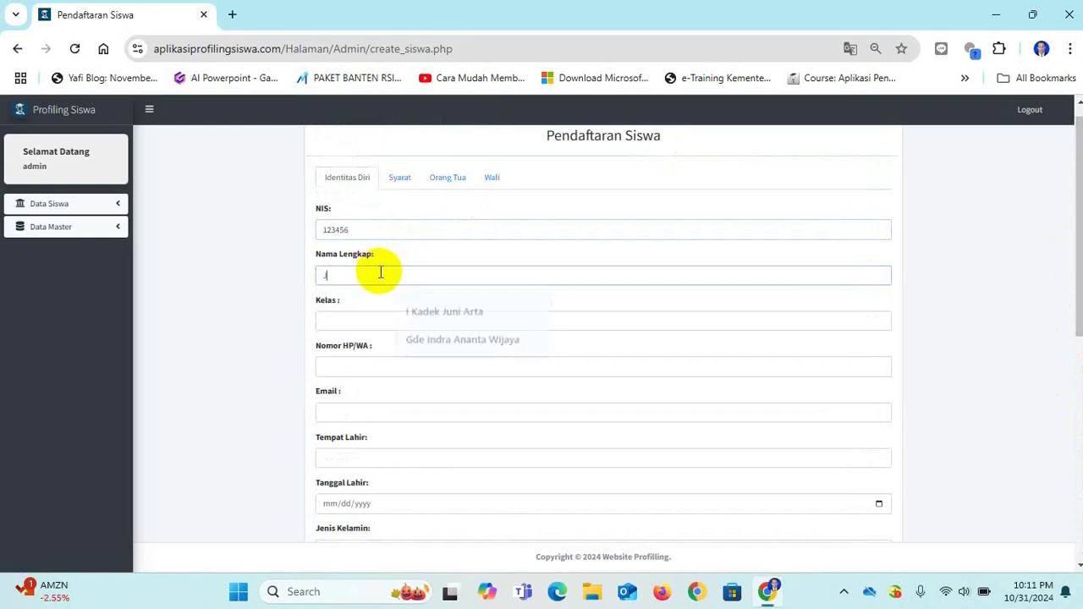
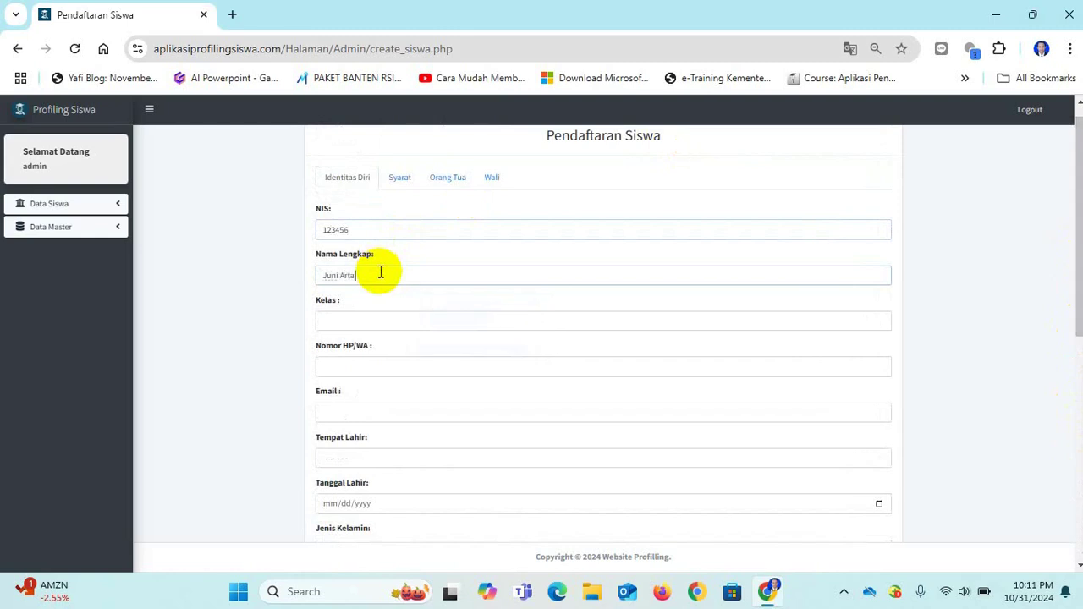
left_click_drag(1078, 204, 1067, 249)
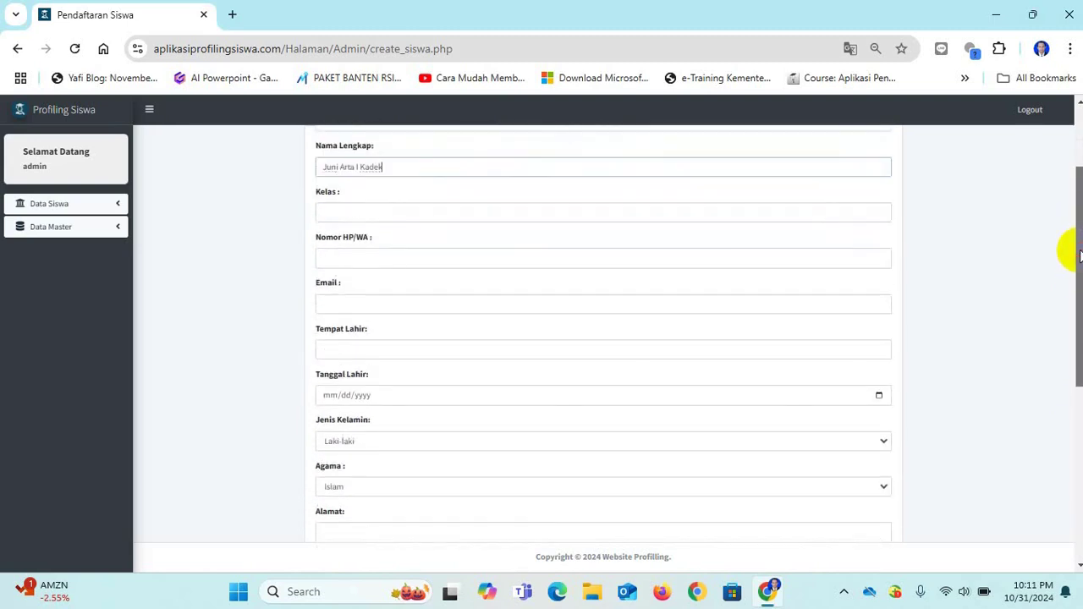
left_click(367, 211)
type("X")
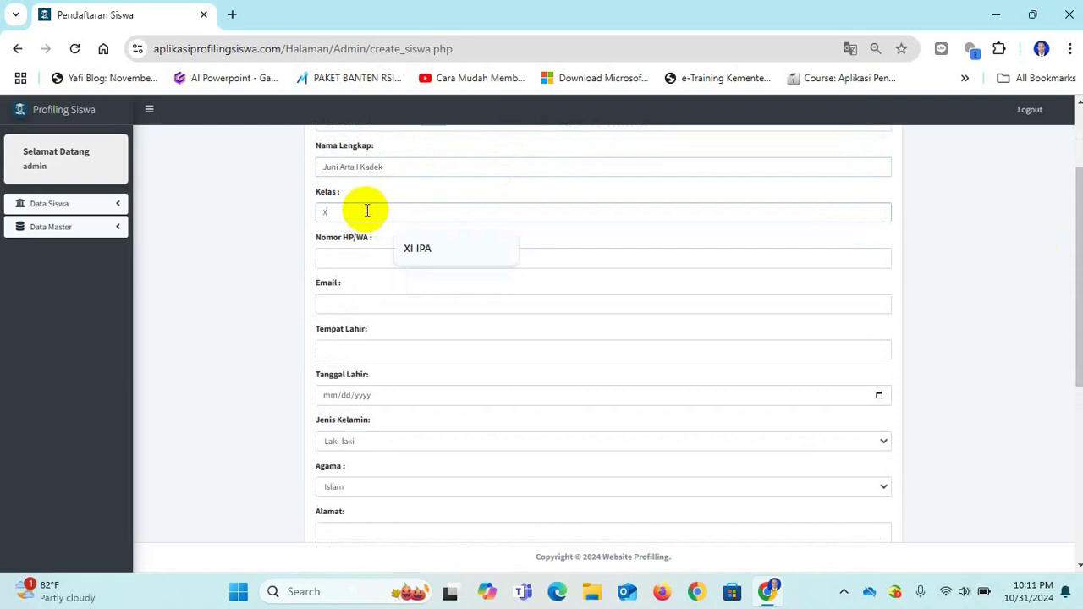
type("II IPS")
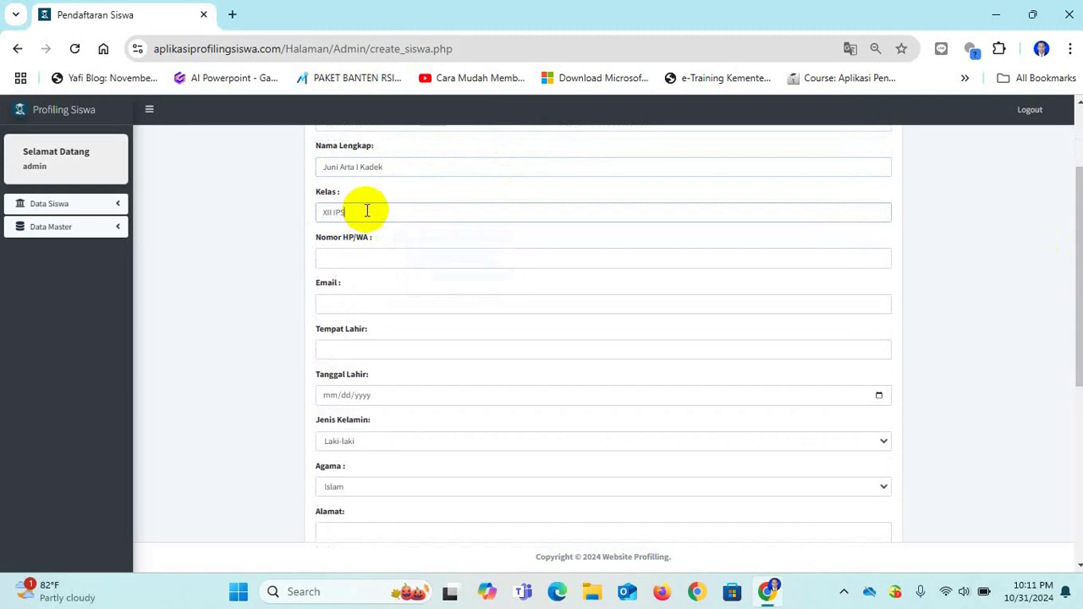
scroll(1079, 229, "down", 2)
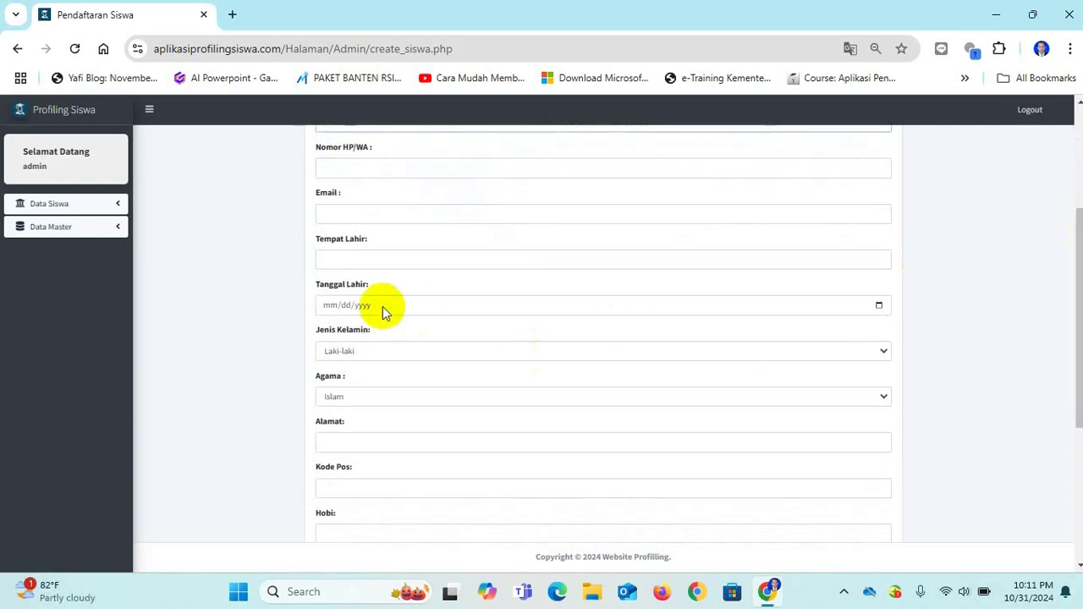
Set the Tanggal Lahir birth date to 1 June 2000 in the date picker.
left_click(383, 307)
left_click(874, 309)
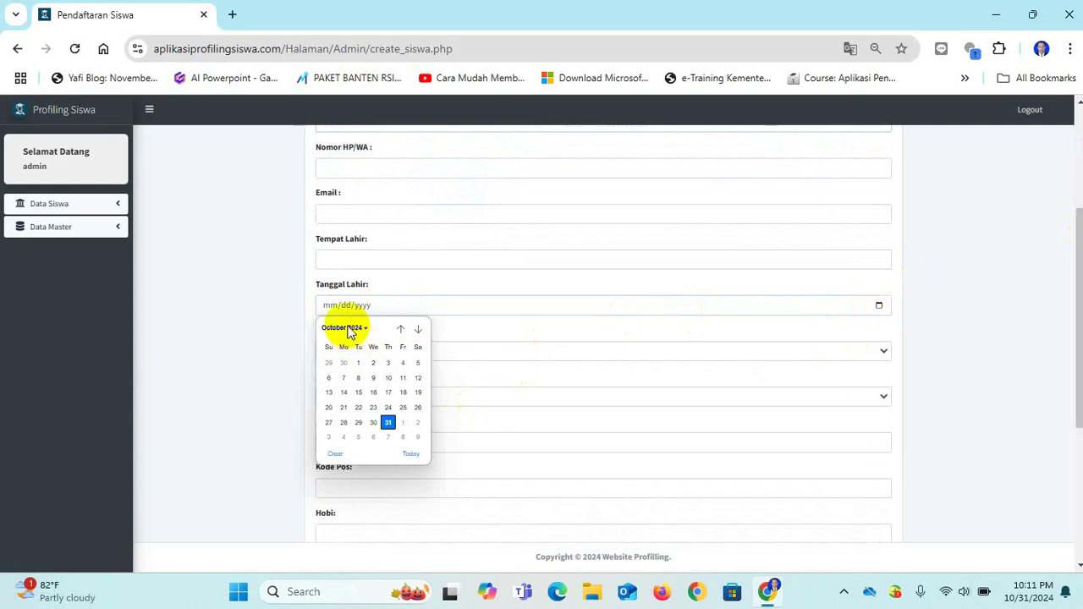
left_click(348, 332)
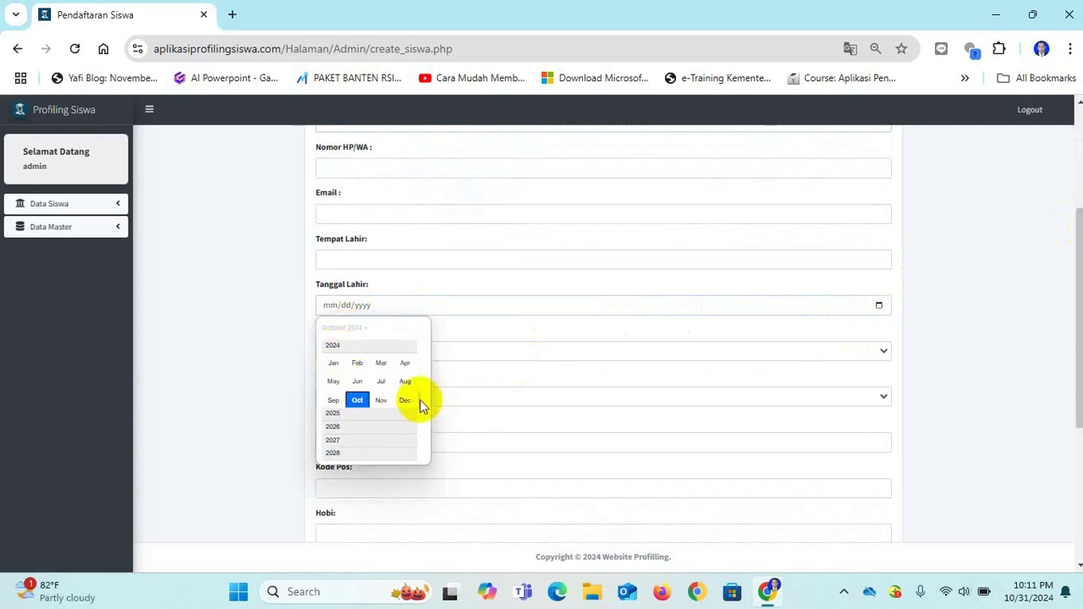
left_click_drag(420, 400, 416, 337)
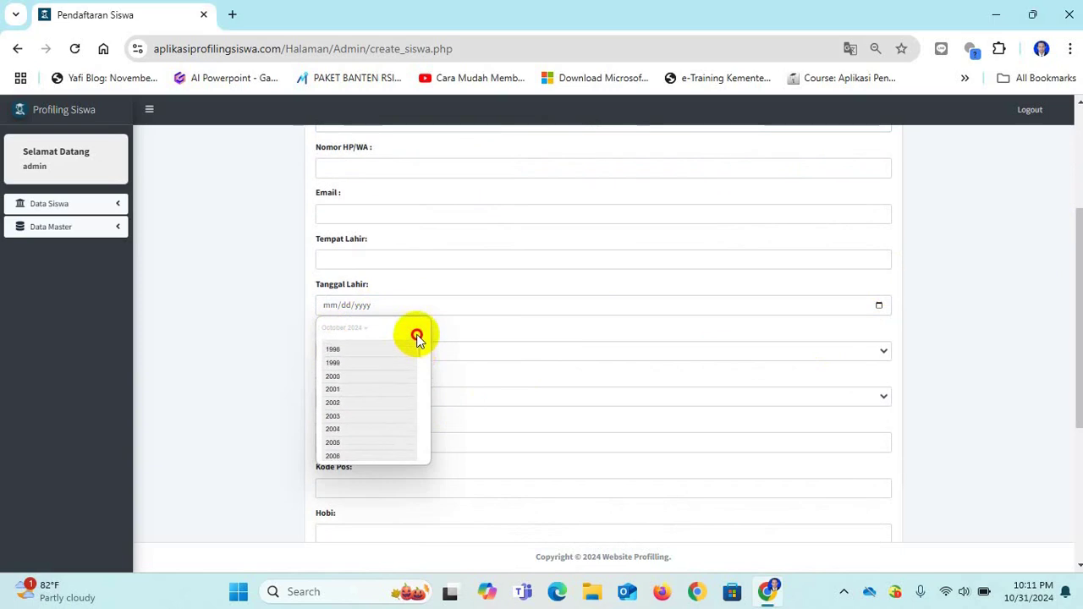
scroll(417, 337, "up", 5)
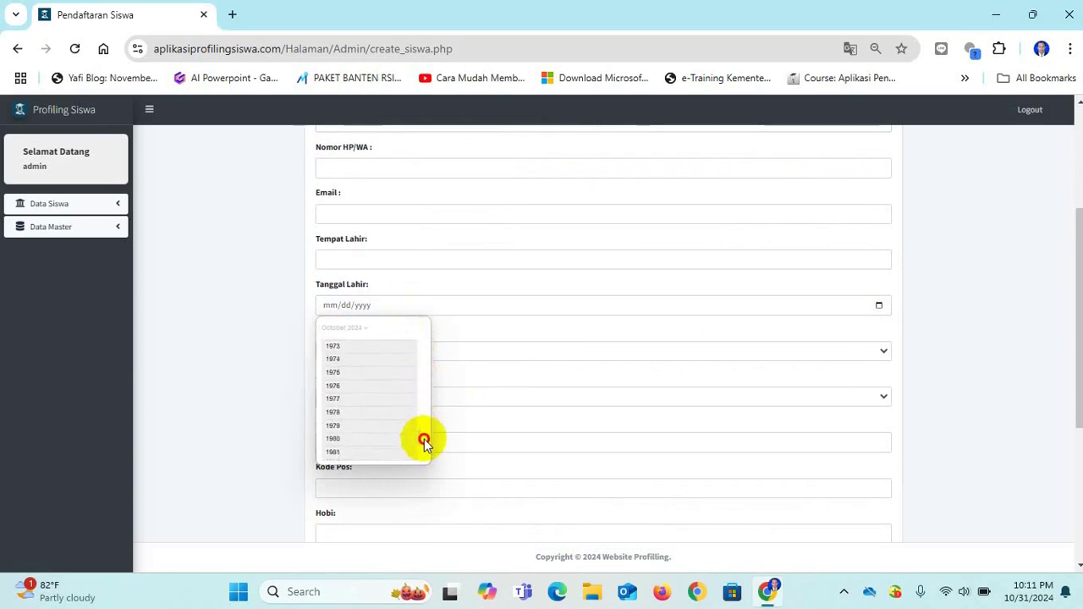
left_click(423, 440)
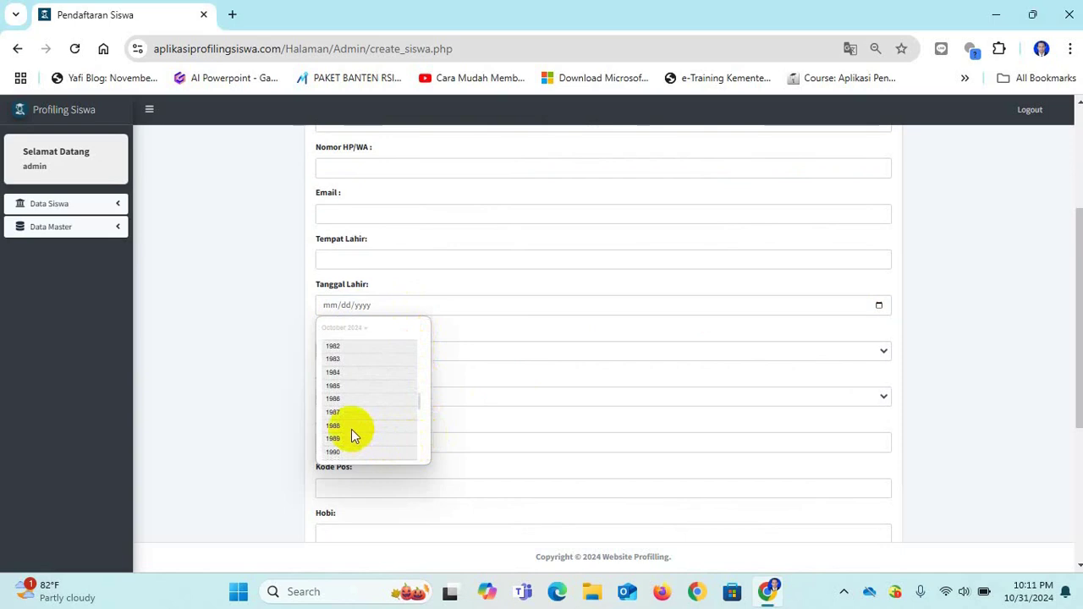
left_click_drag(418, 413, 418, 440)
scroll(373, 411, "down", 3)
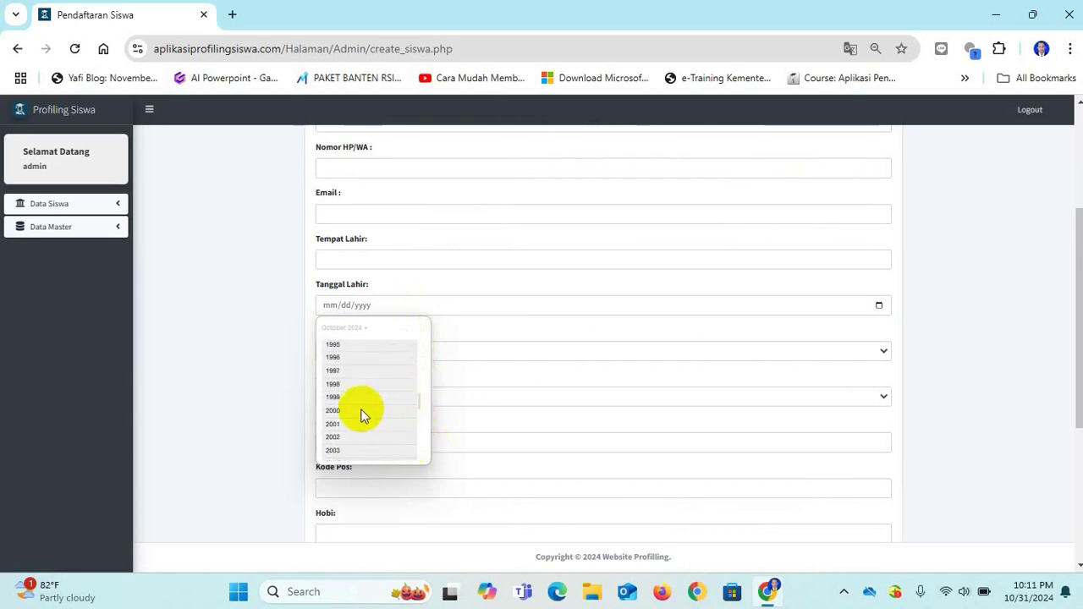
left_click(361, 413)
left_click(358, 380)
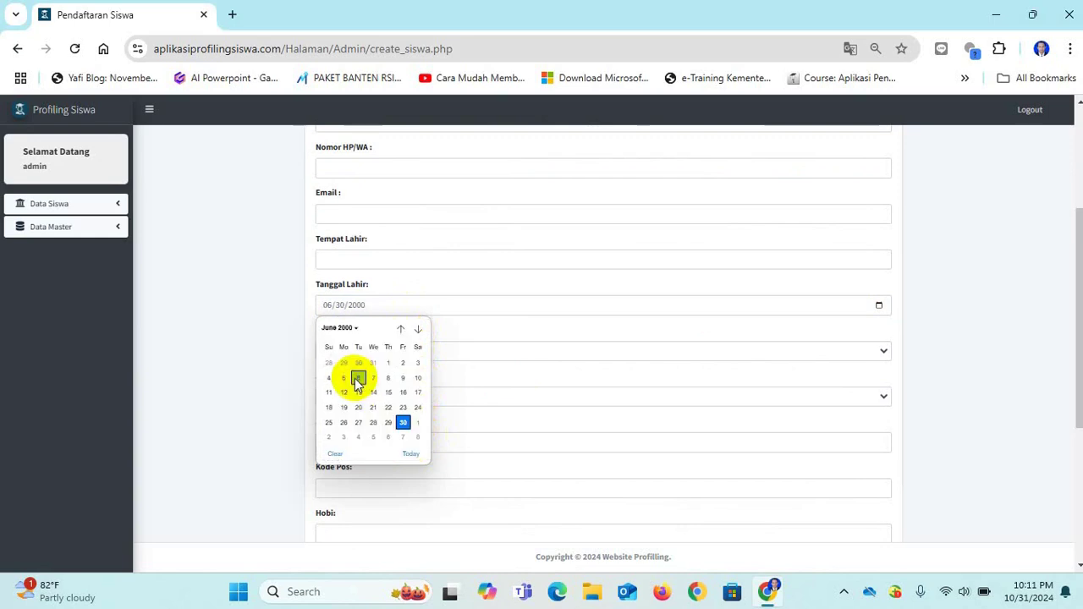
left_click(387, 362)
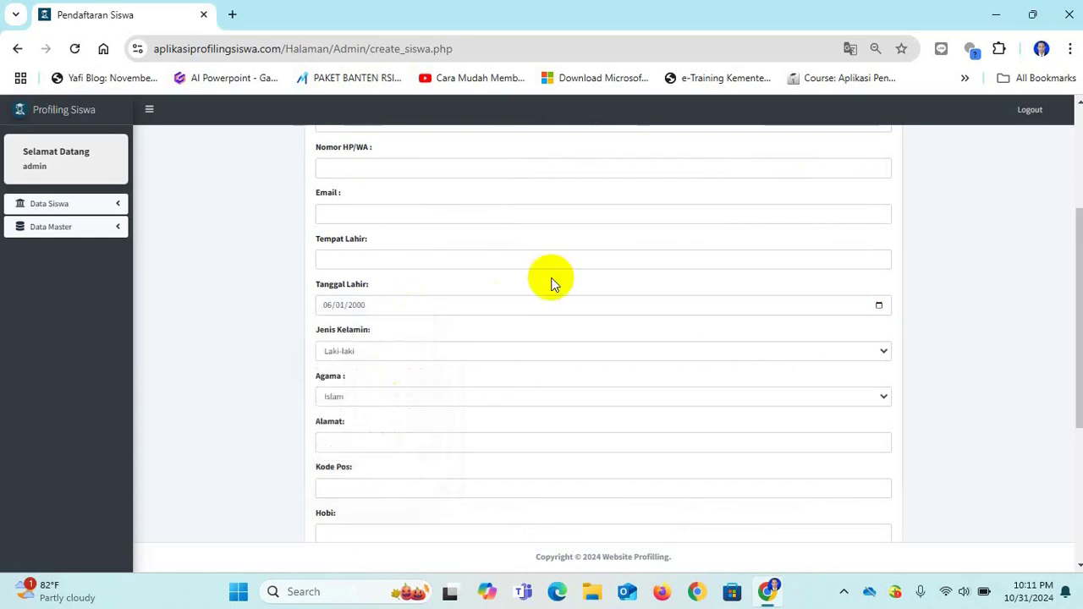
Choose Hindu as the religion and save the registration.
left_click(440, 398)
left_click(378, 472)
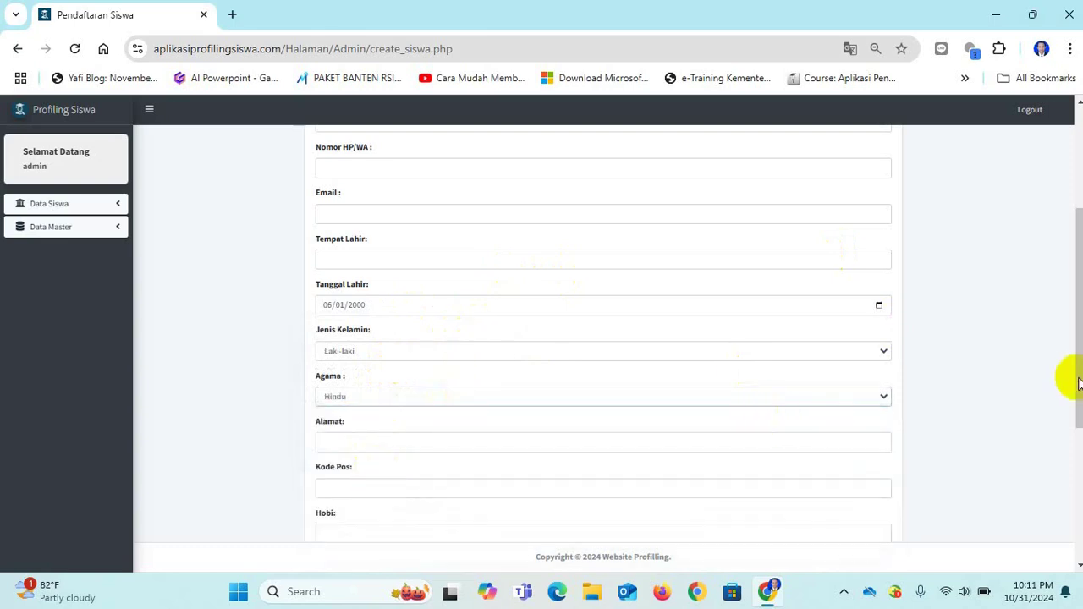
left_click_drag(1073, 377, 1072, 519)
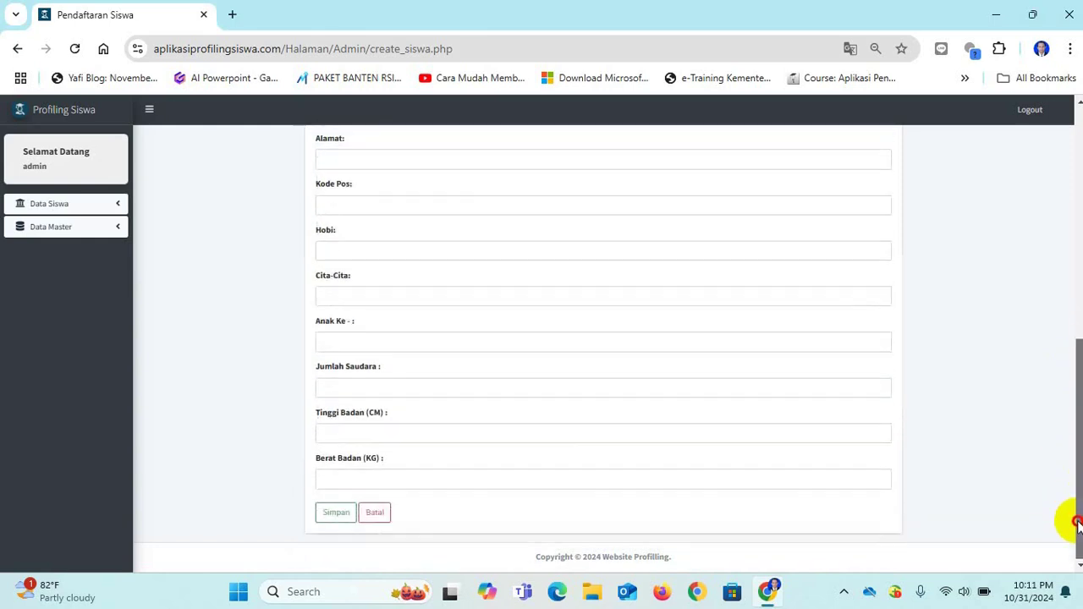
left_click(331, 513)
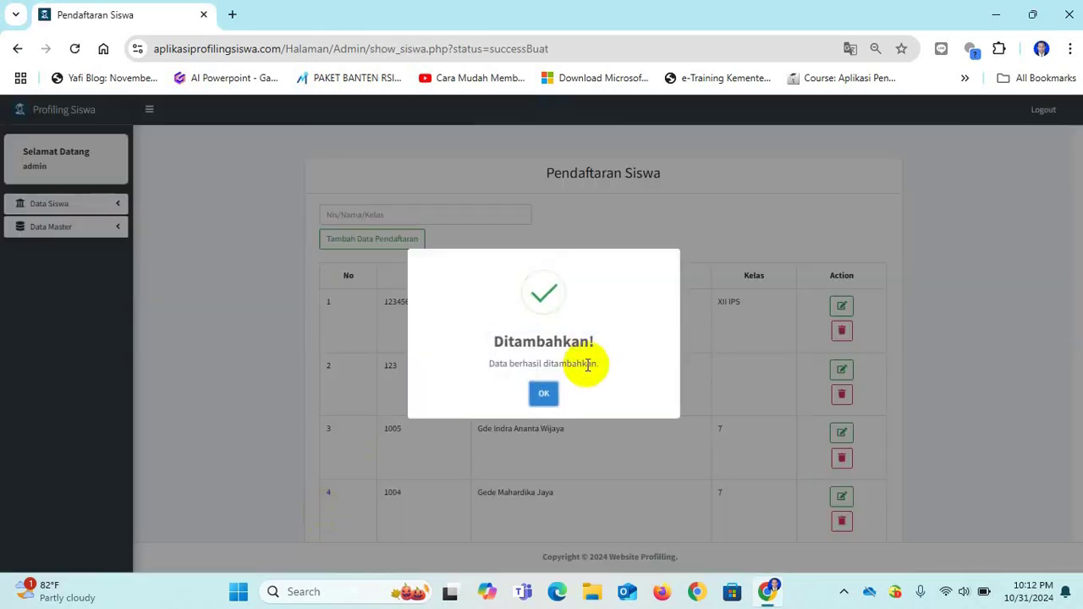
left_click(544, 393)
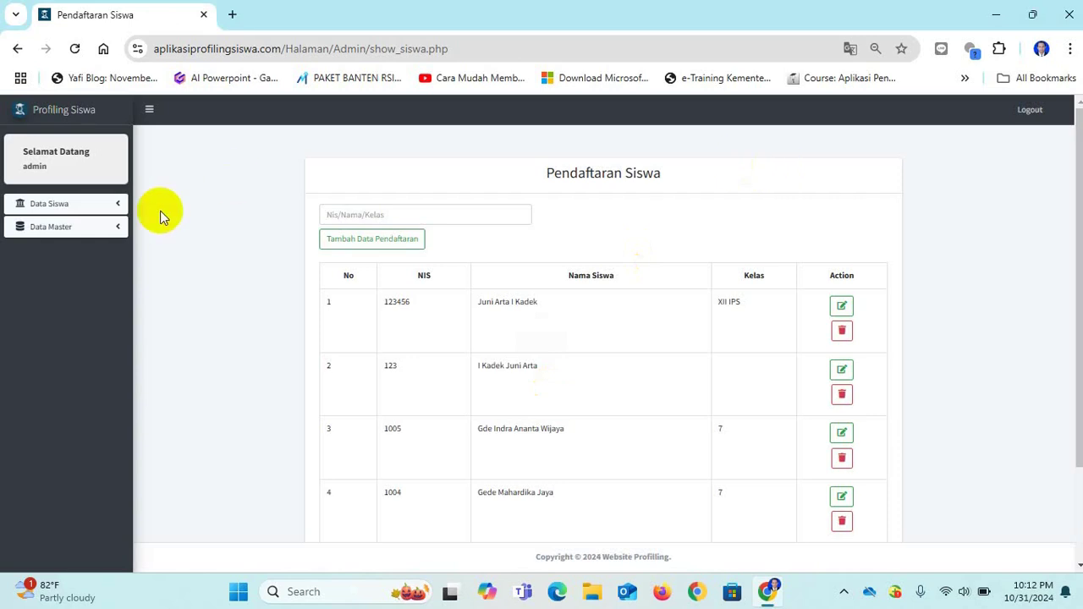
left_click(49, 239)
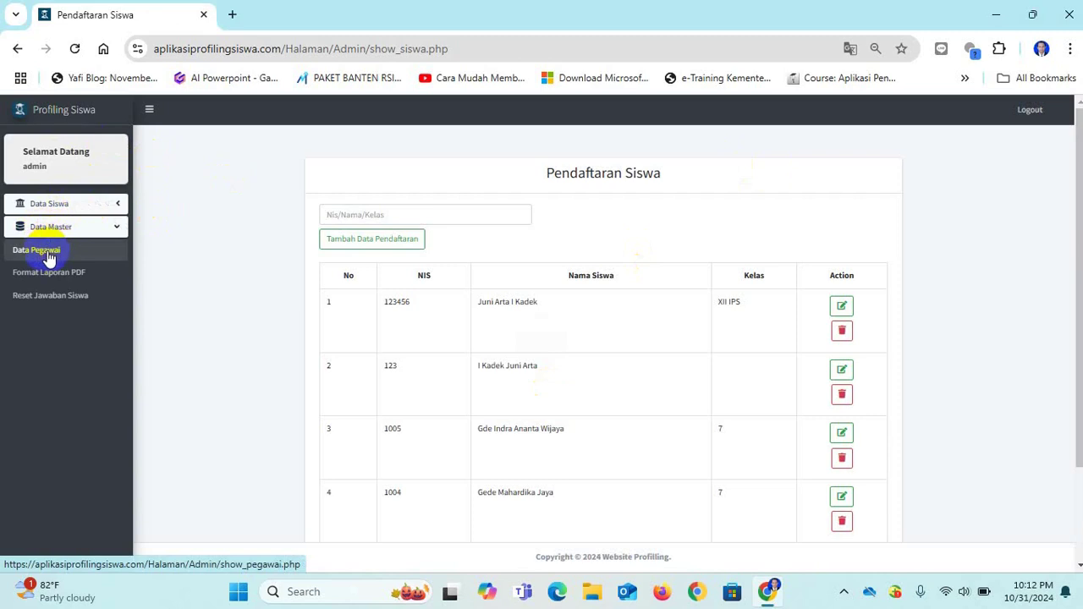
Open the new-employee form from Data Pegawai and try the NIP, name and address fields.
left_click(48, 253)
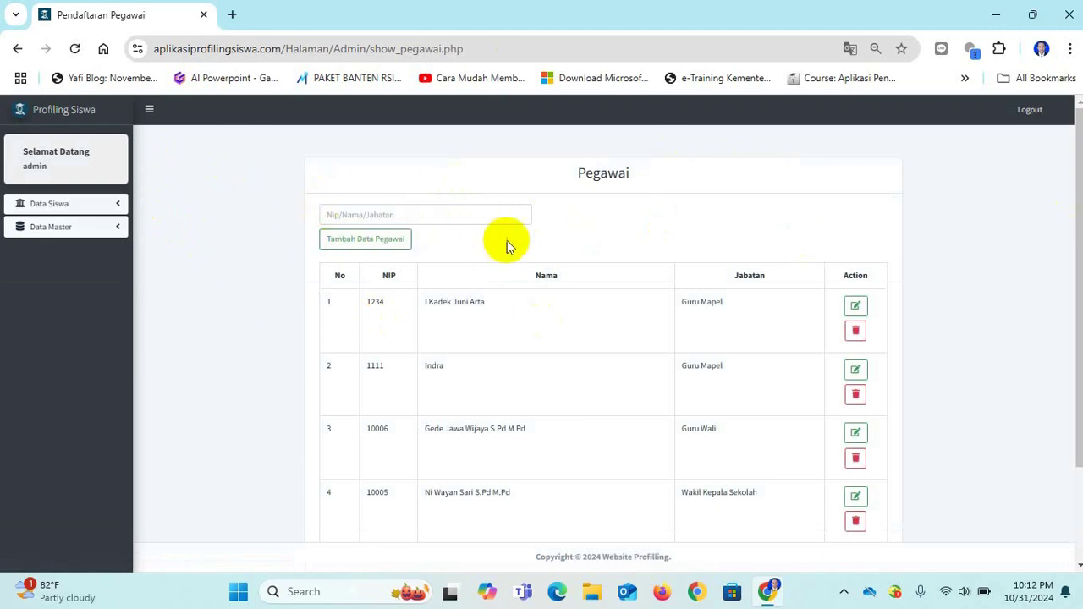
left_click(398, 241)
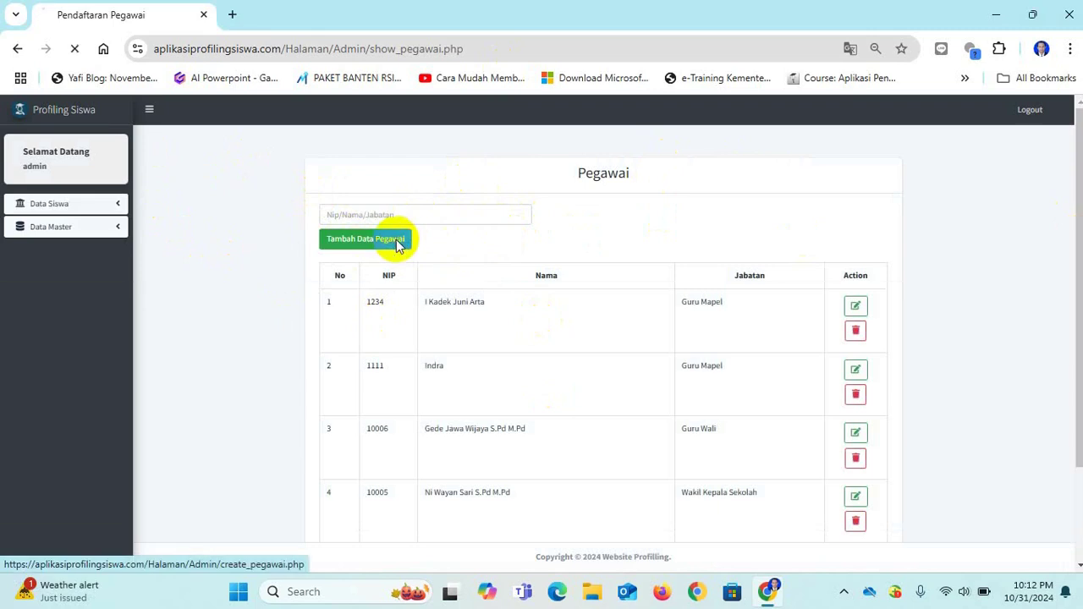
left_click(398, 246)
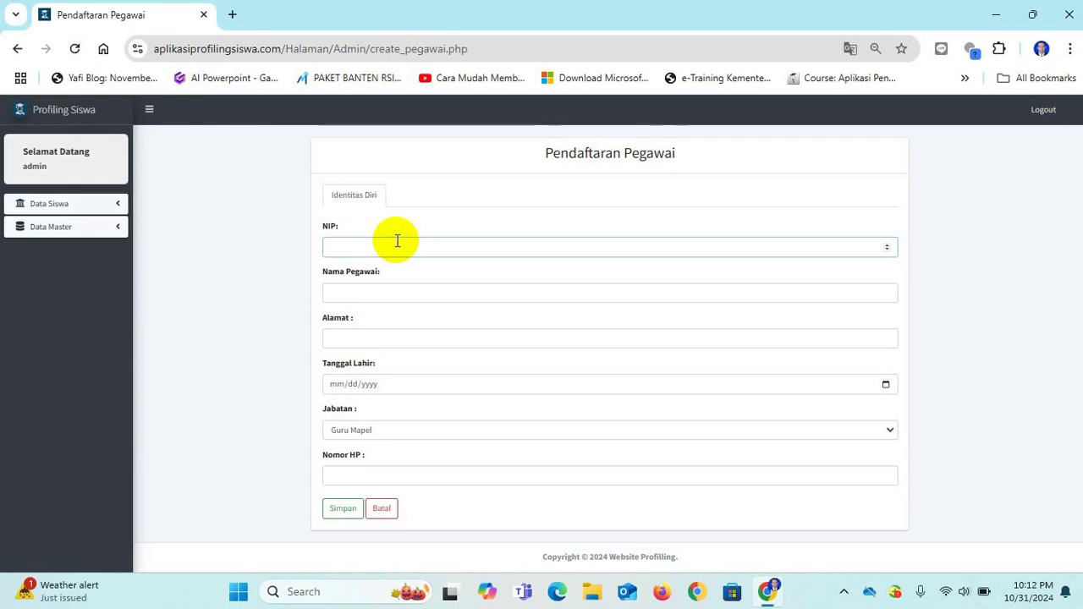
left_click(357, 293)
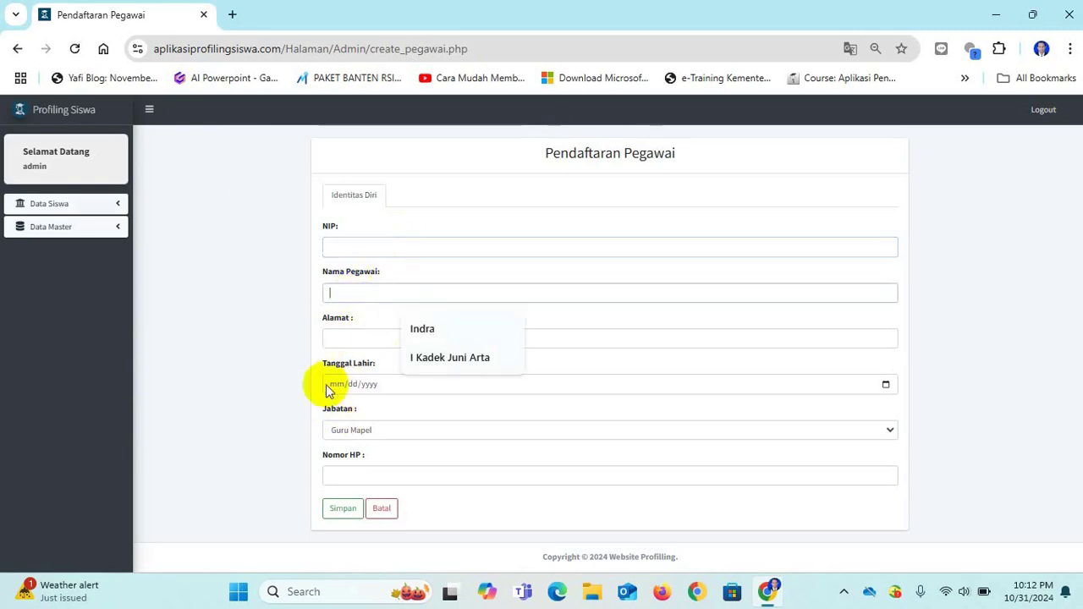
left_click(346, 245)
left_click(339, 294)
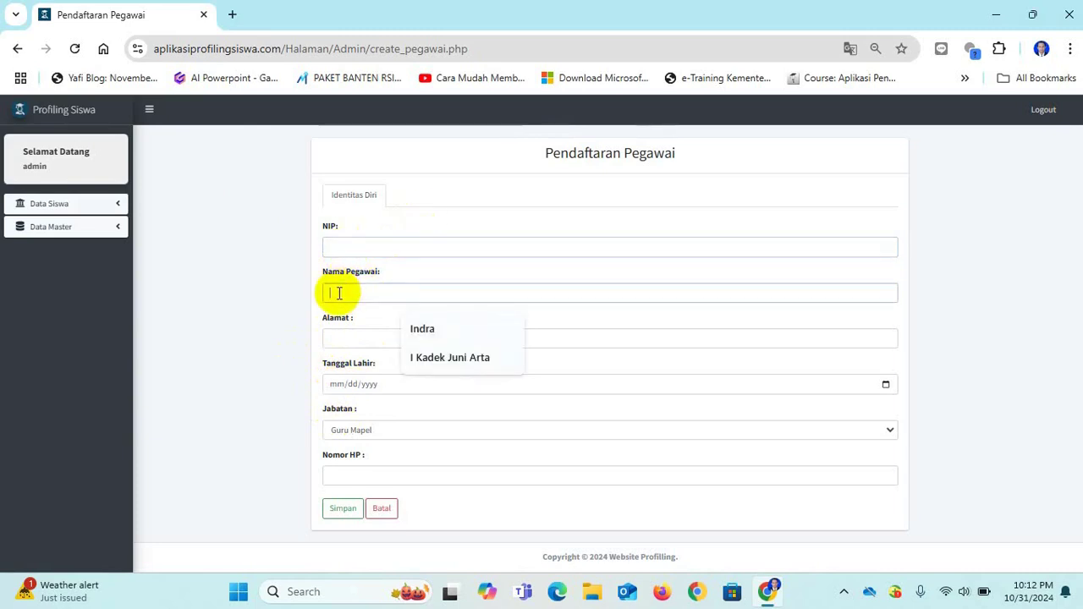
left_click(341, 337)
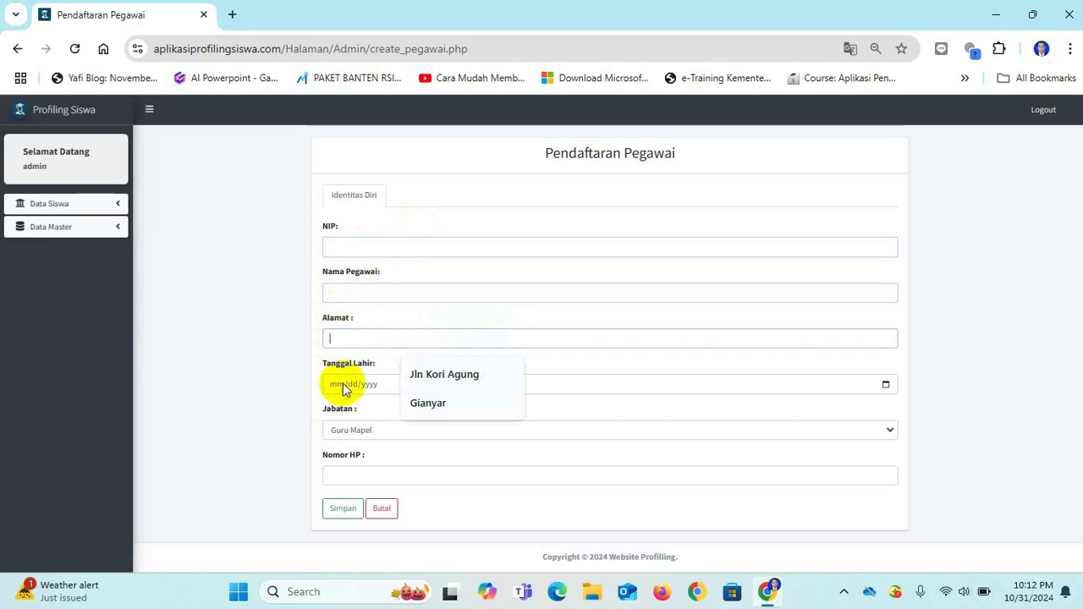
Check the Jabatan list, keeping Guru Mapel, then cancel the form unsaved.
left_click(345, 430)
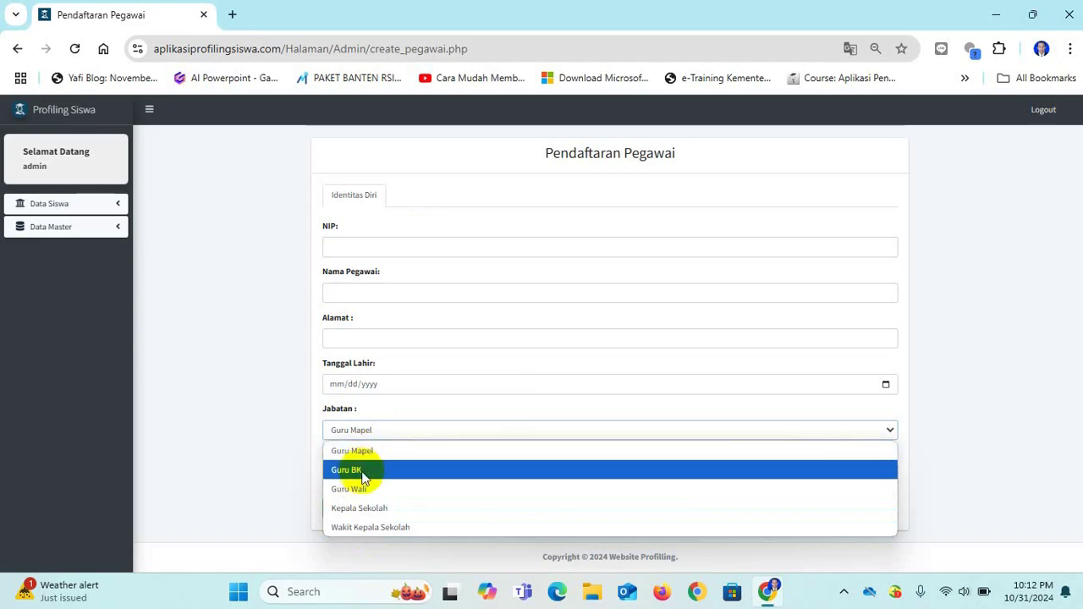
left_click(258, 496)
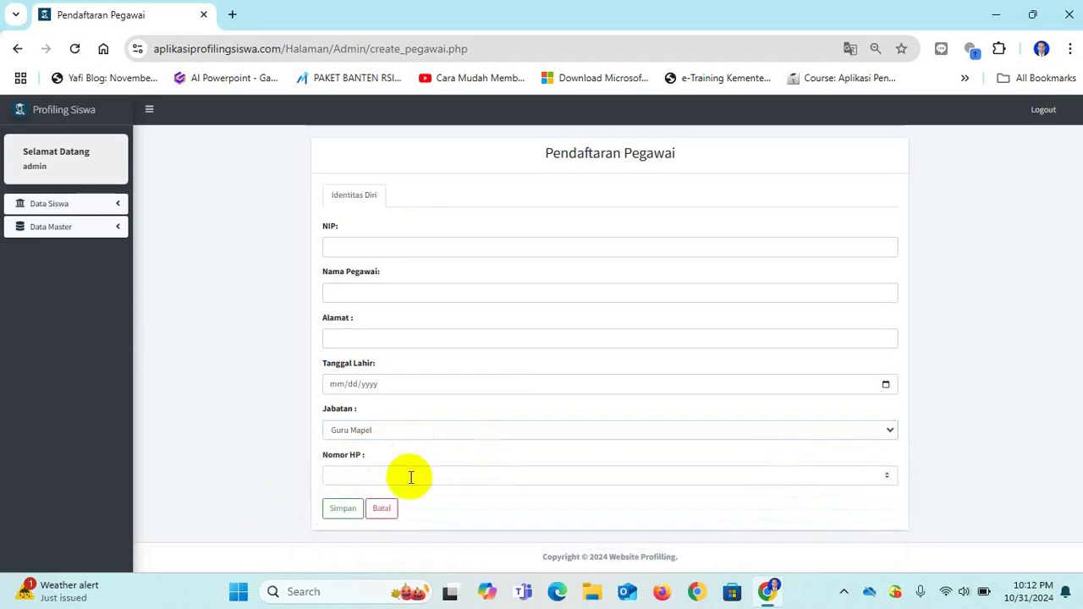
left_click(368, 474)
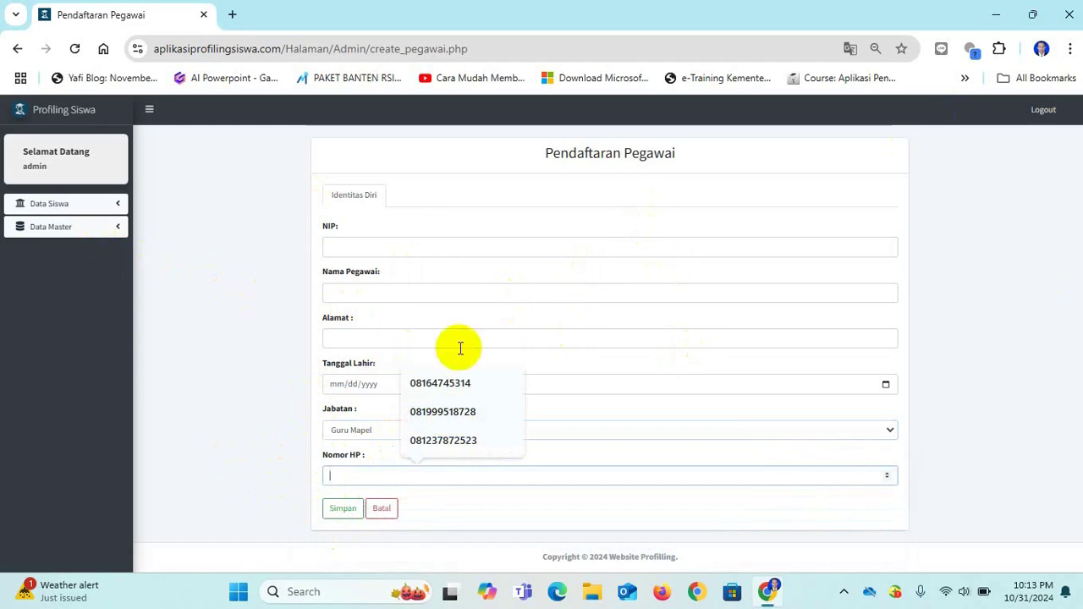
left_click(391, 512)
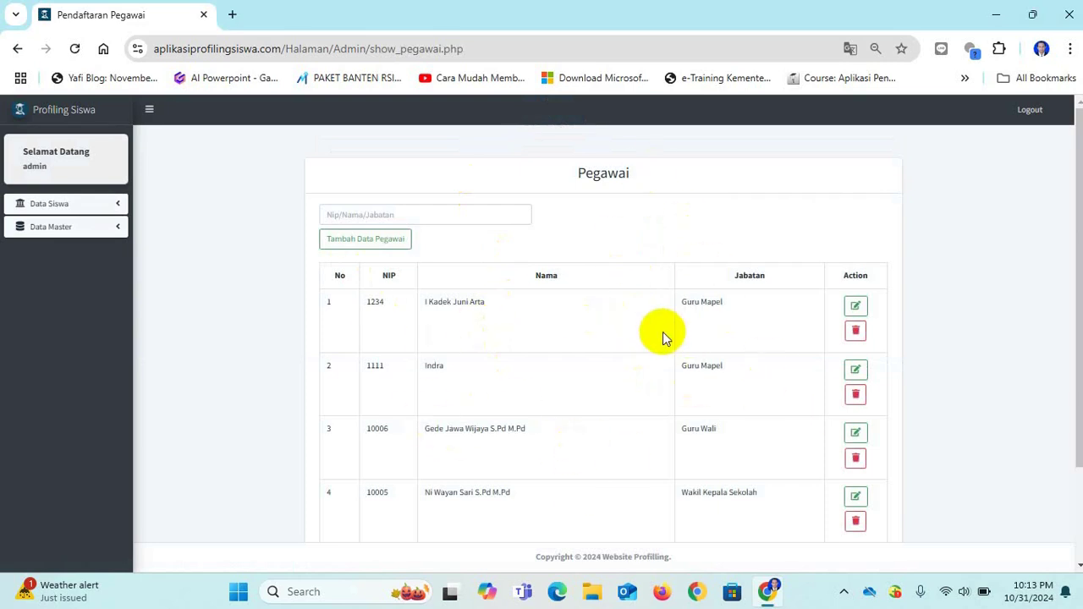
Open Pendaftaran Siswa and highlight the first row's name, class XII IPS and NIS.
left_click(45, 207)
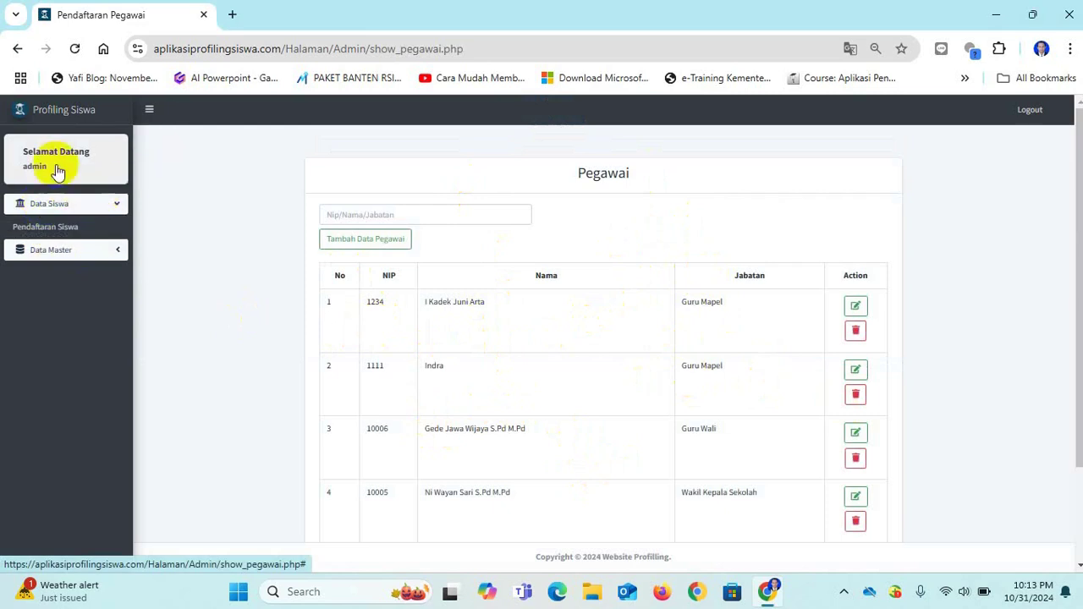
left_click(46, 225)
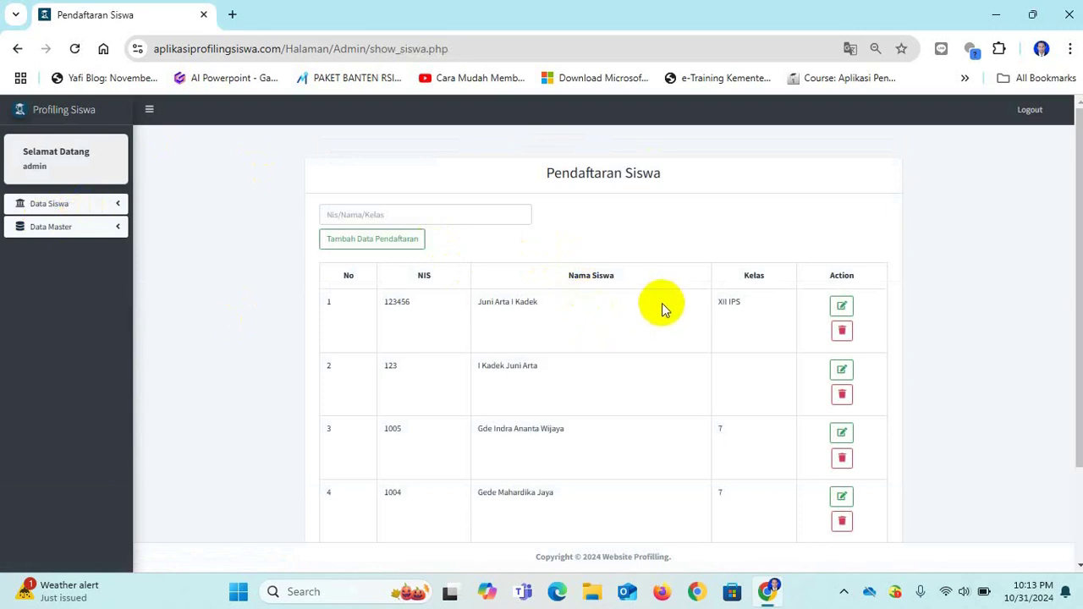
left_click_drag(559, 305, 378, 312)
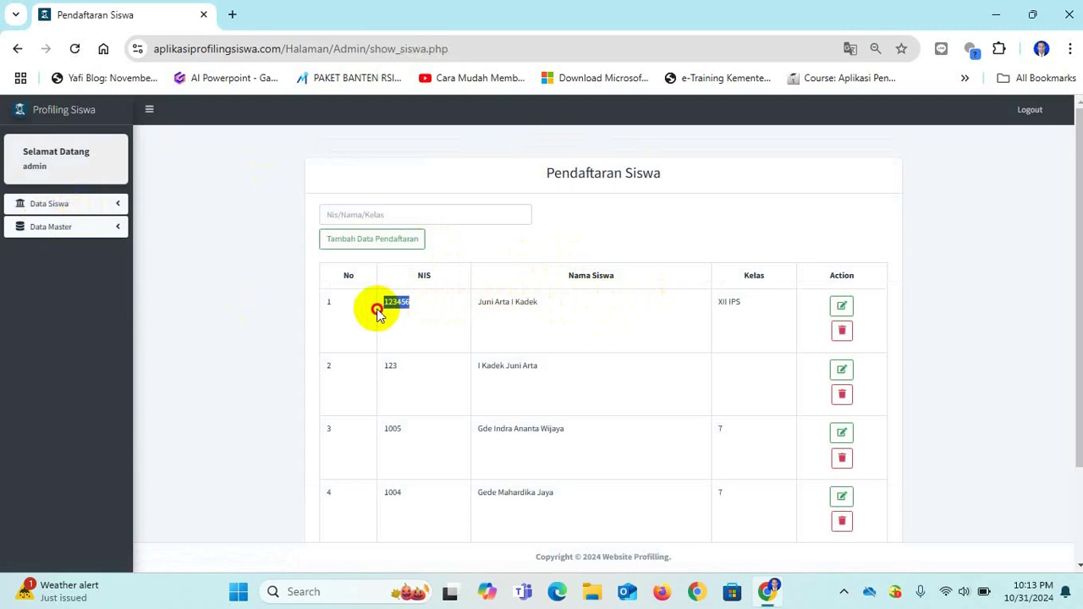
left_click(752, 305)
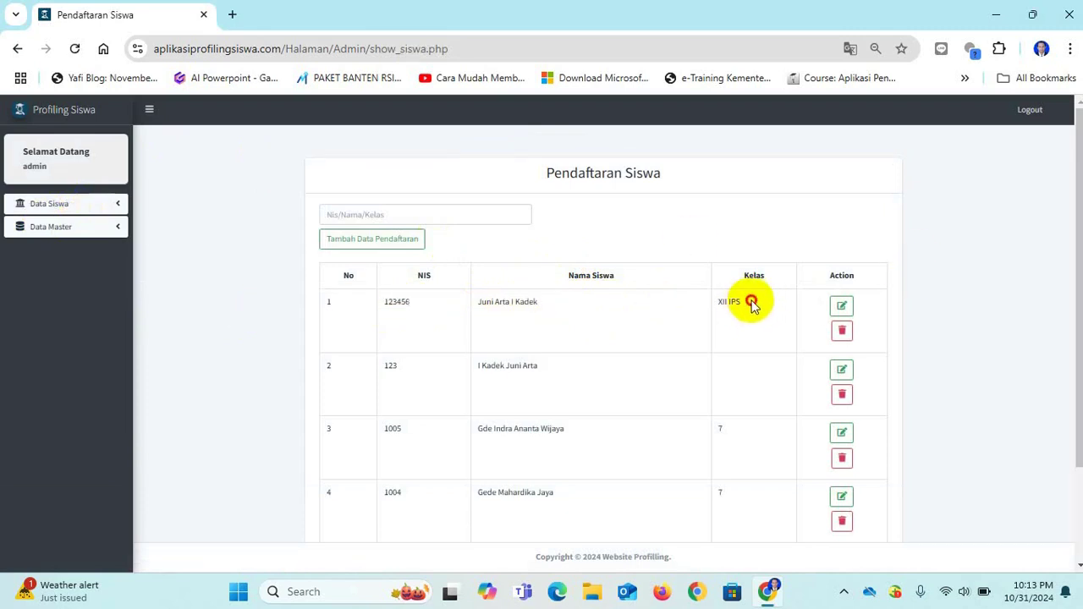
left_click_drag(752, 305, 718, 309)
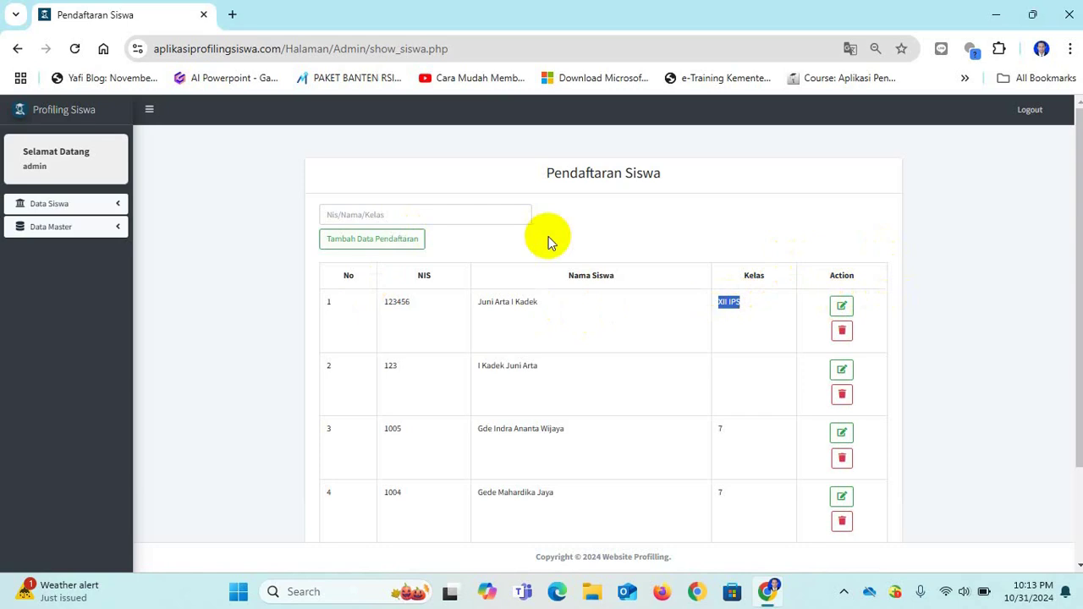
left_click_drag(414, 303, 382, 302)
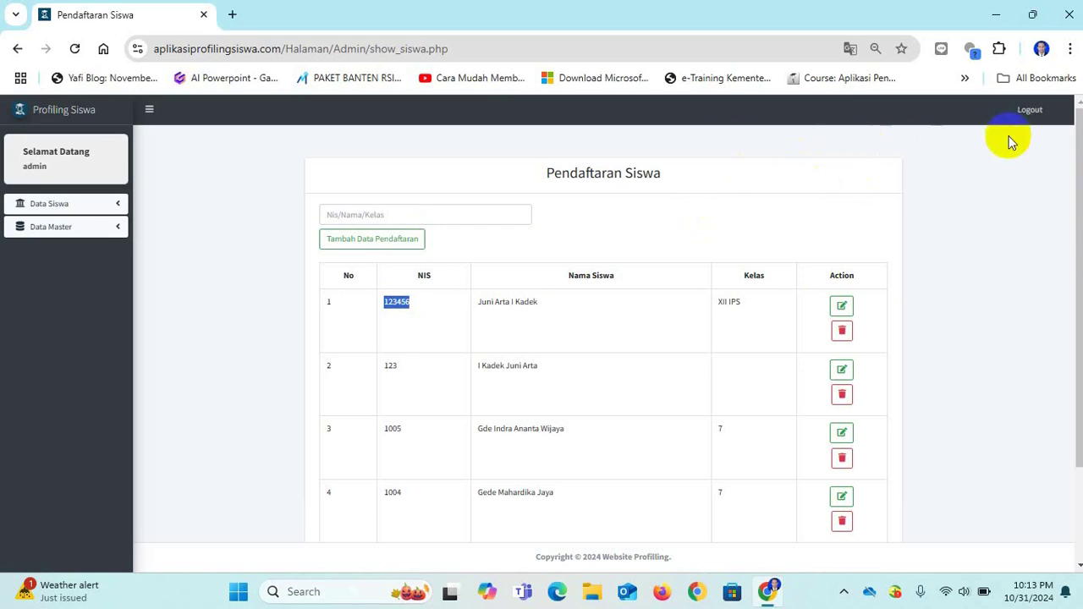
Switch to another Chrome profile and go to aplikasiprofilingsiswa.com.
left_click(1042, 48)
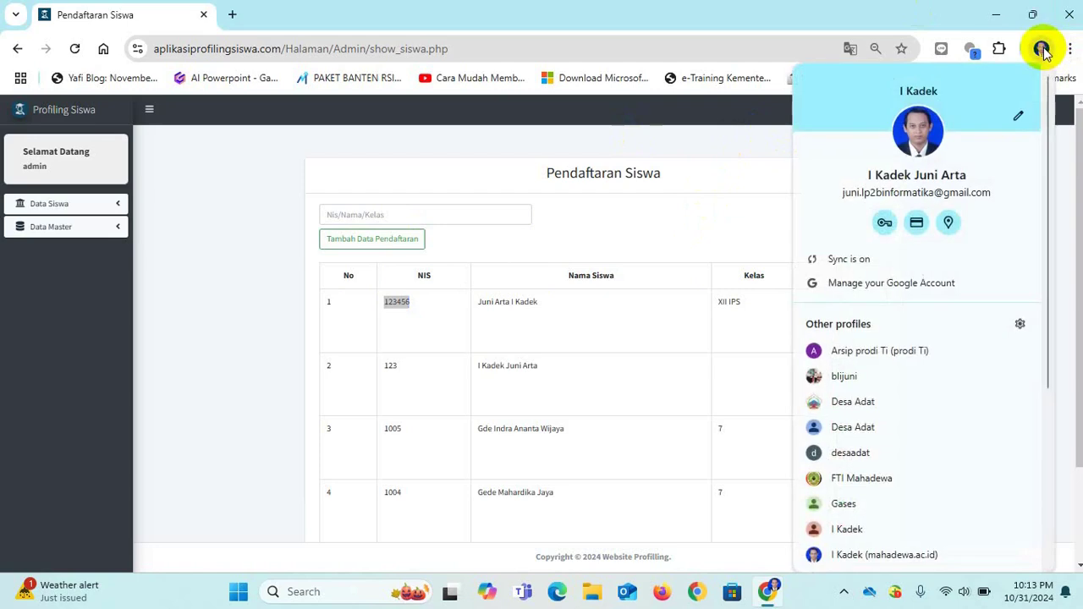
left_click(846, 376)
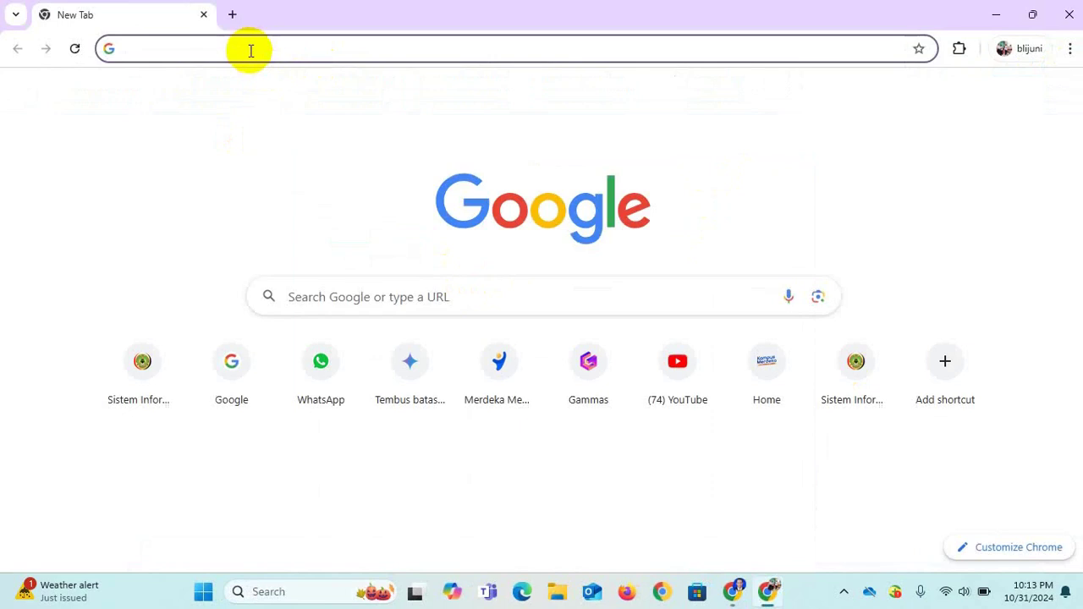
type("aplikasi")
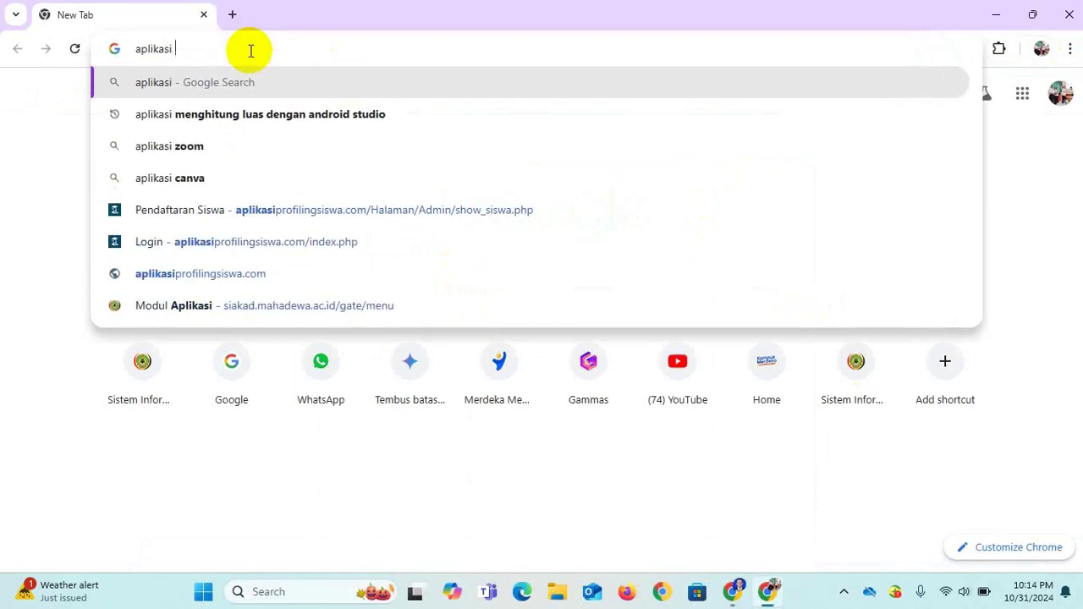
key("BackSpace")
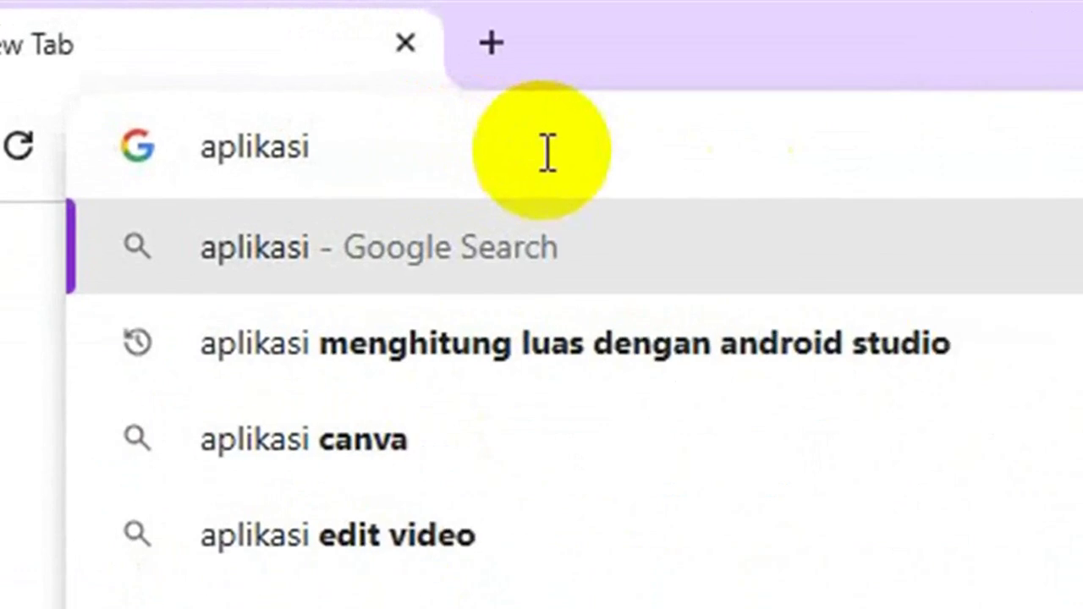
type("fro")
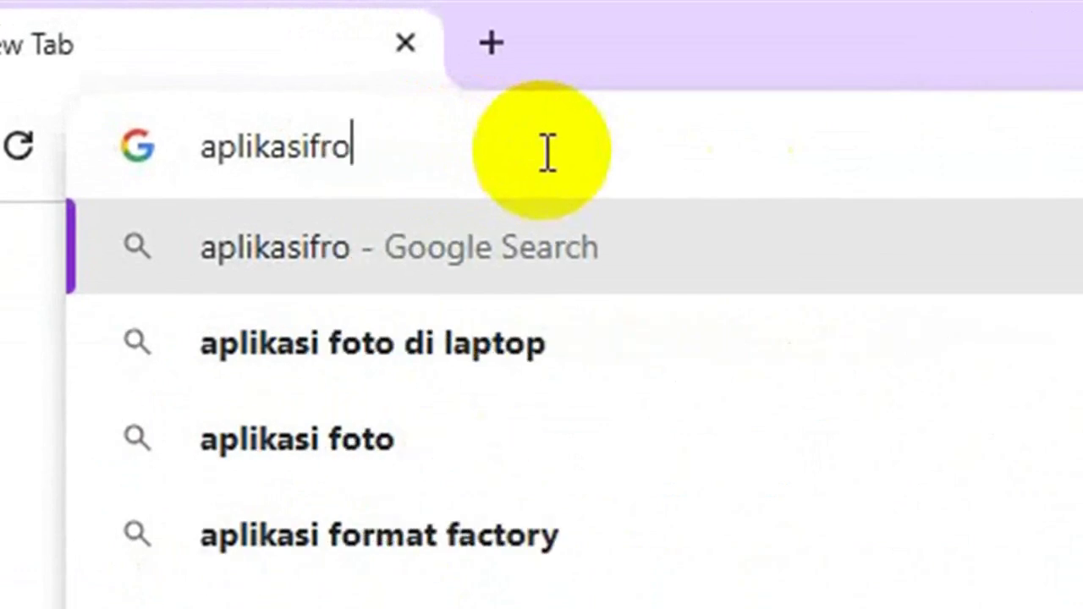
key("BackSpace")
key("BackSpace")
key("BackSpace")
type("pr")
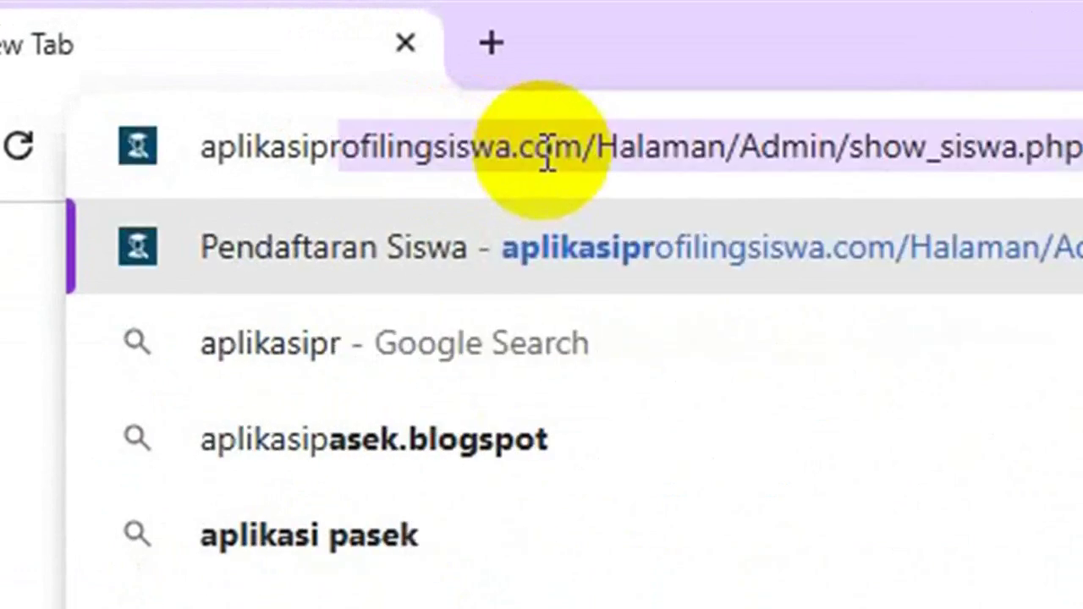
type("fo")
key("BackSpace")
key("BackSpace")
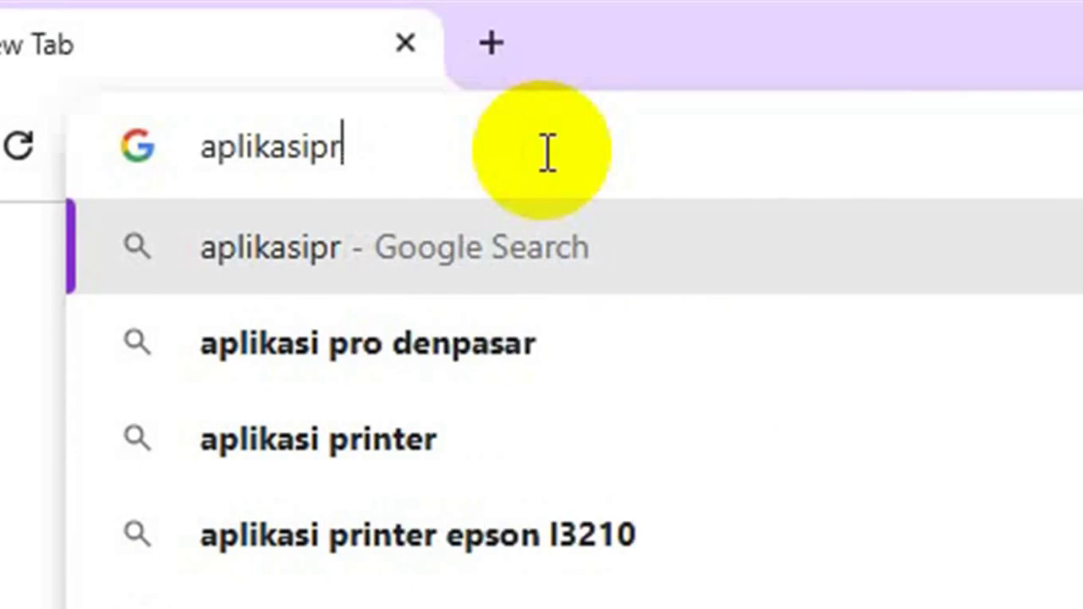
type("of")
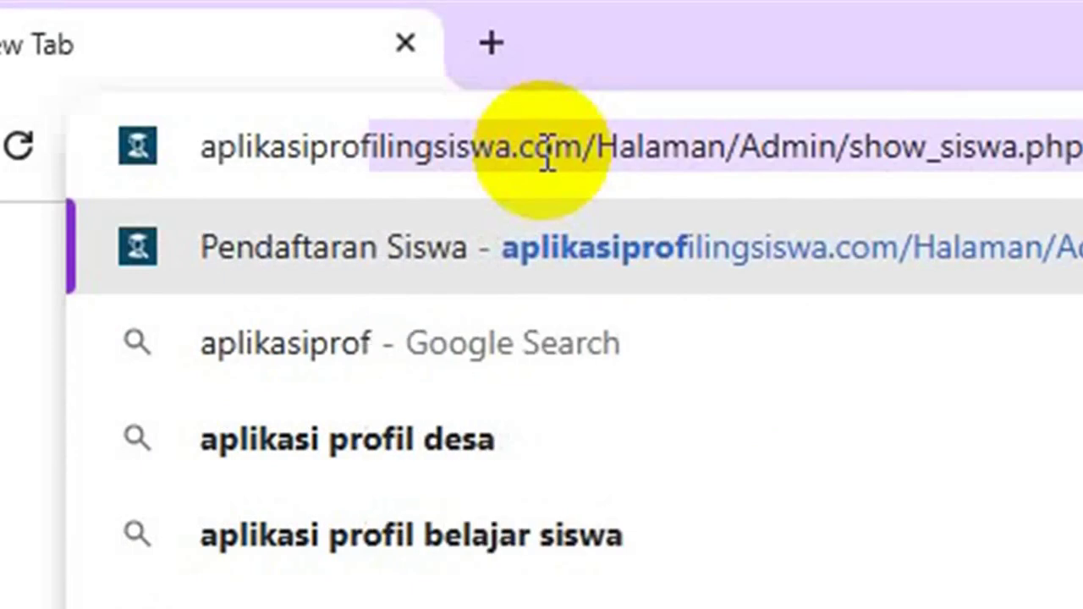
type("ilingdid")
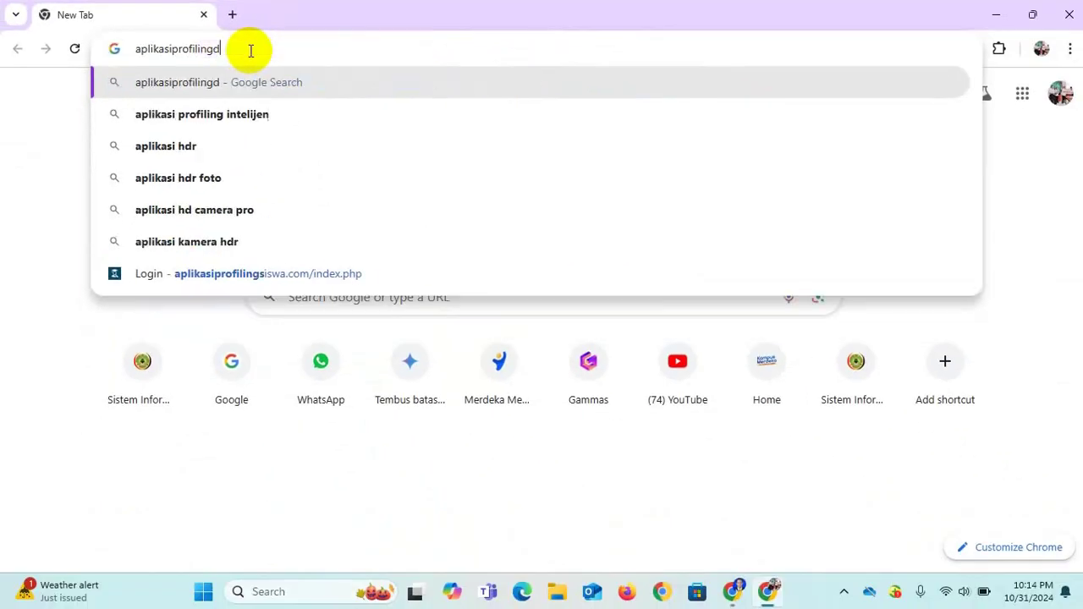
key("BackSpace")
type("sisw")
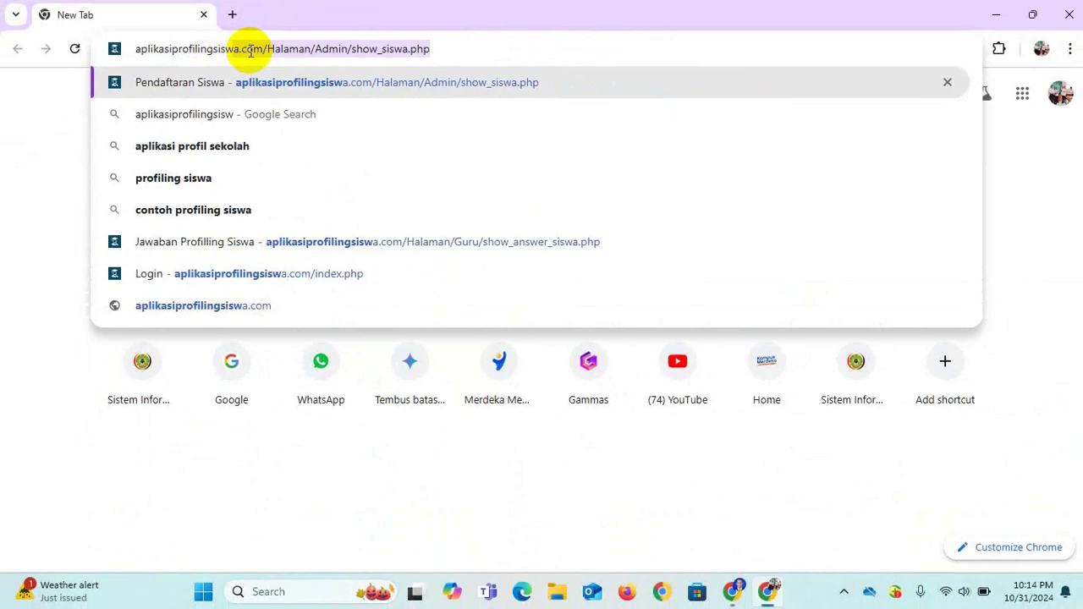
type("a.ac")
key("BackSpace")
key("BackSpace")
key("BackSpace")
type(".co")
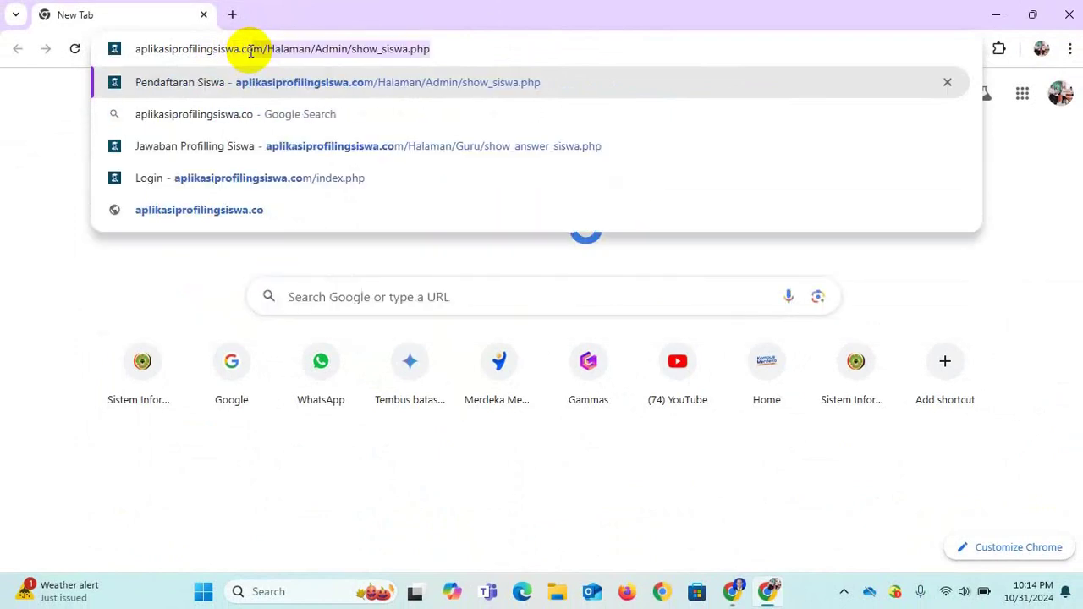
type("m")
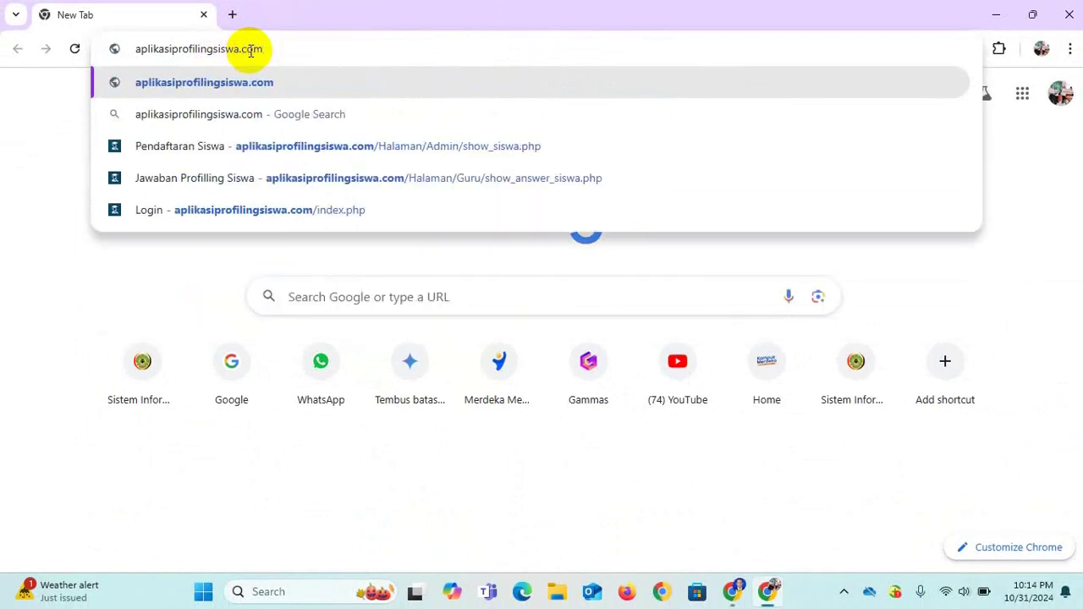
key("Return")
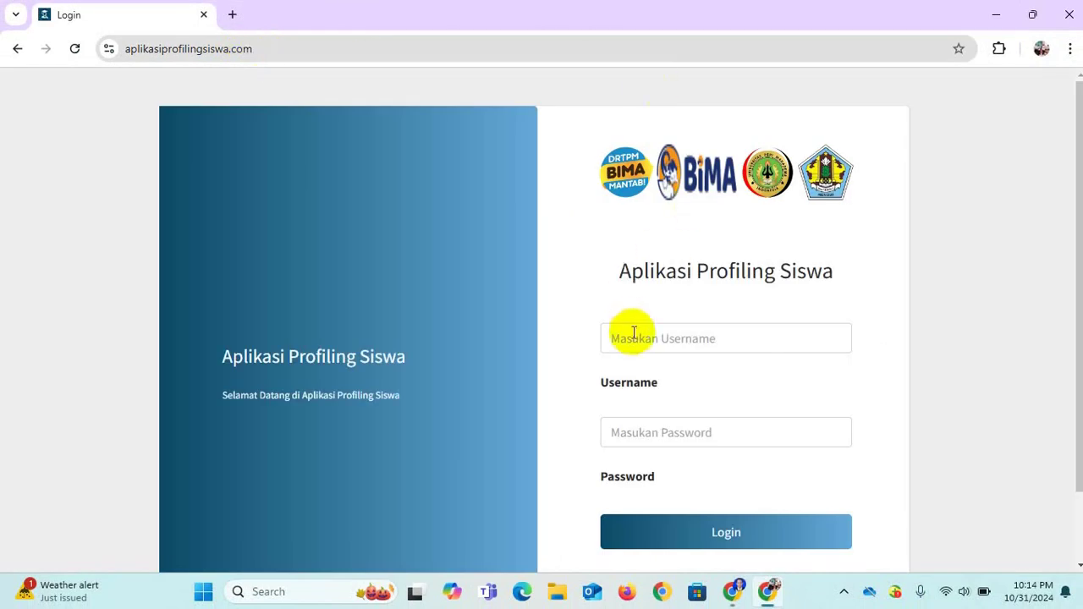
Log in with the student account's username and password.
left_click(634, 333)
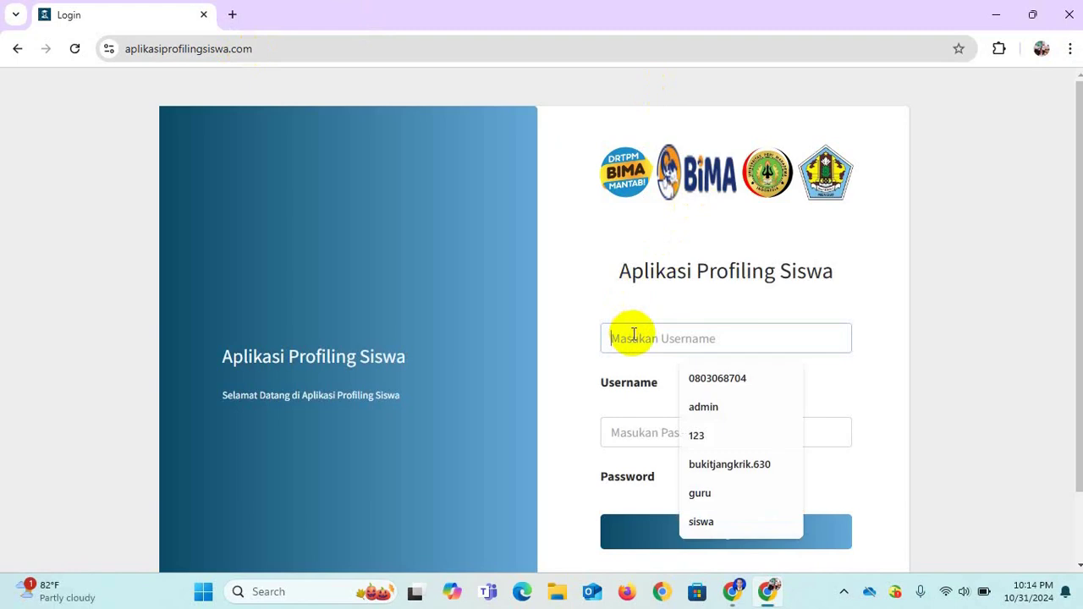
type("123456")
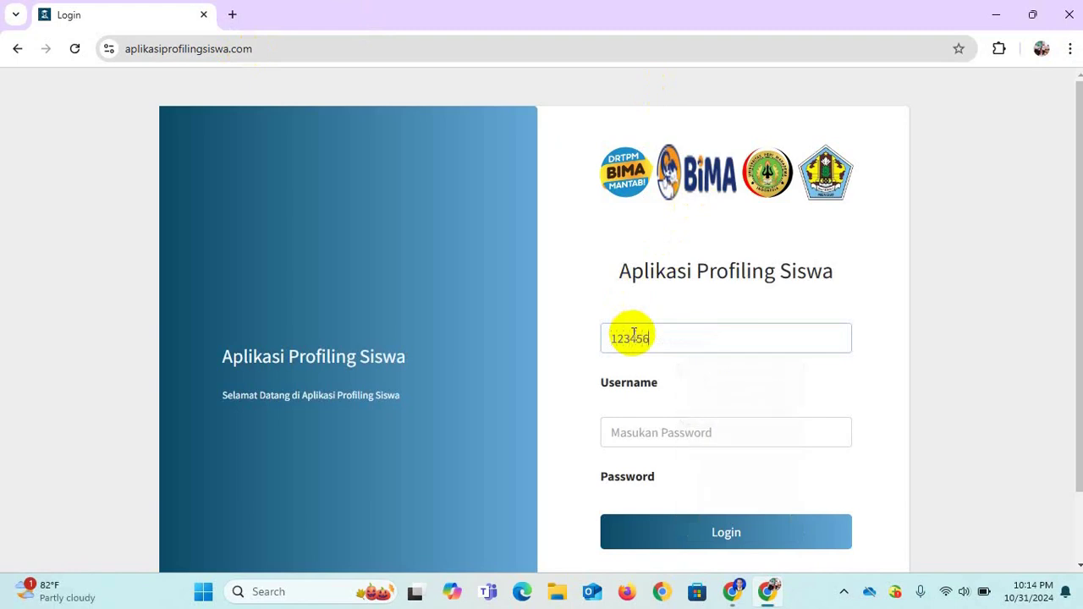
left_click(640, 452)
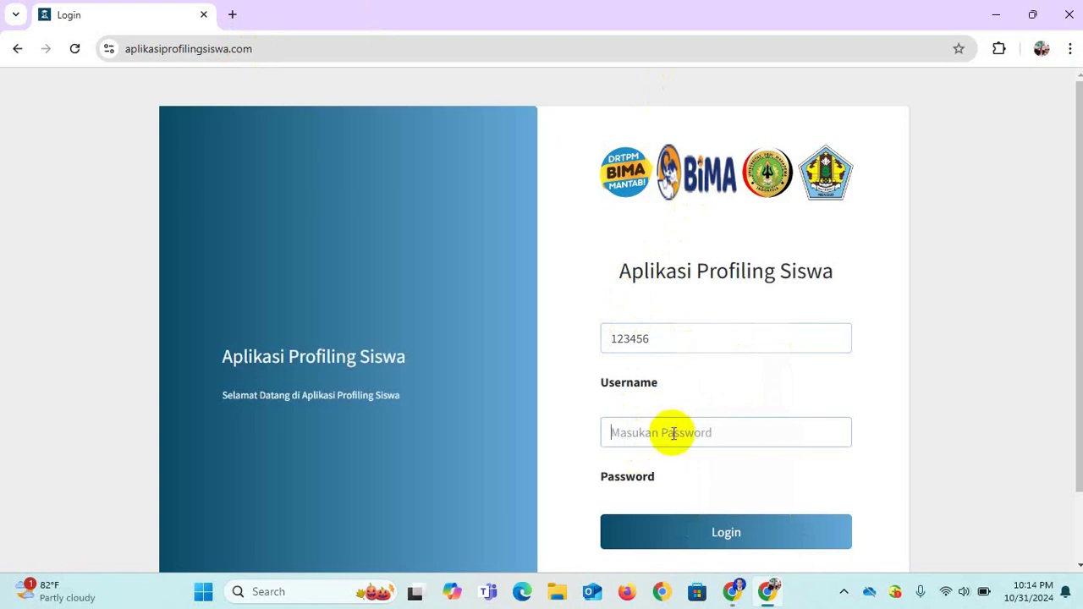
type("123")
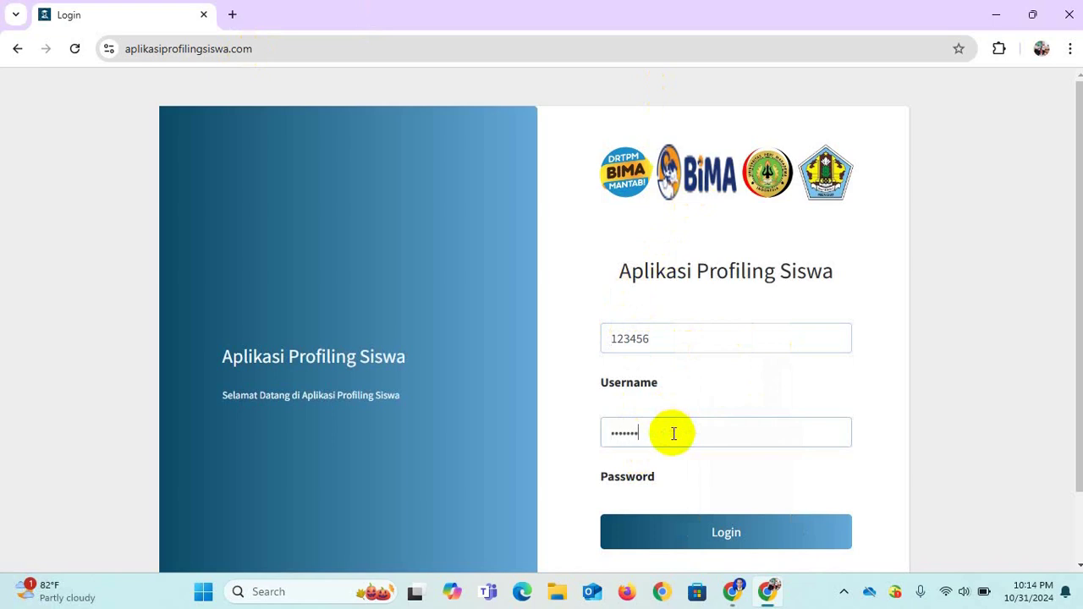
left_click(685, 530)
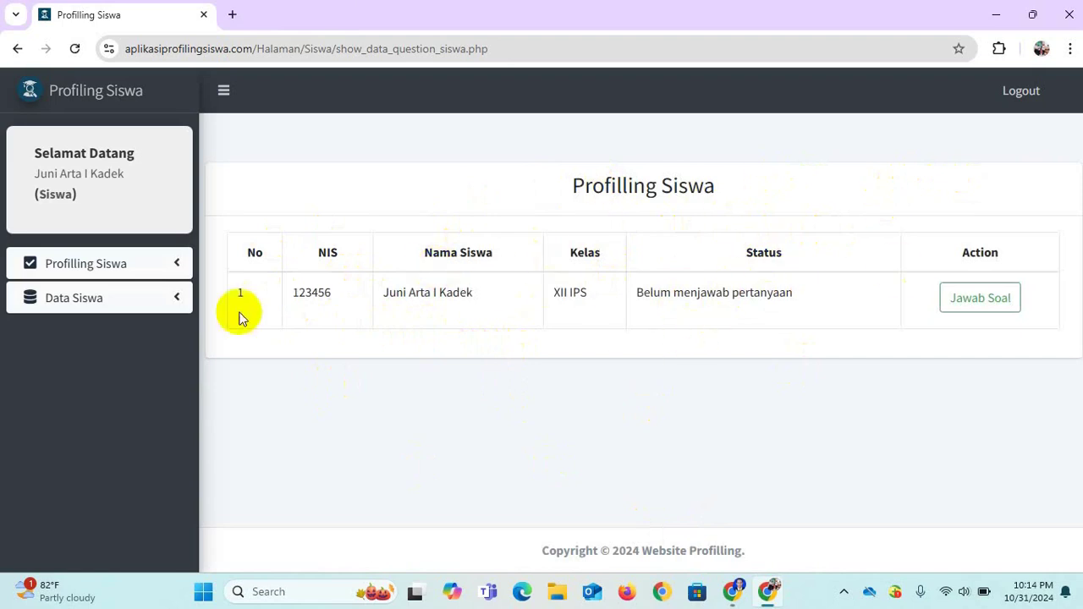
Edit the student's own record from the Data Siswa > Siswa list.
left_click(116, 298)
left_click(35, 332)
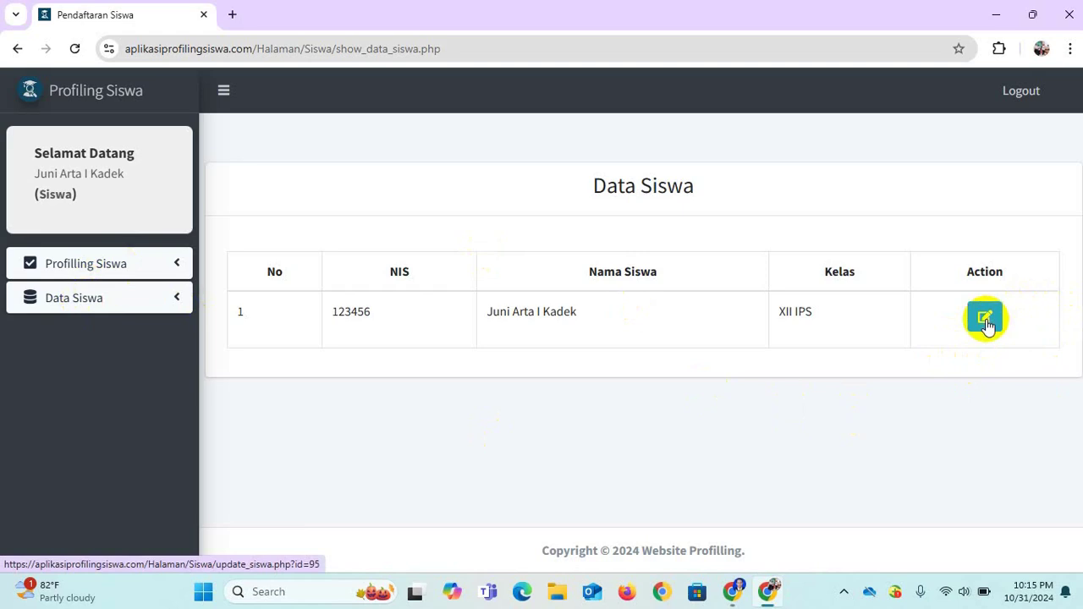
left_click(985, 319)
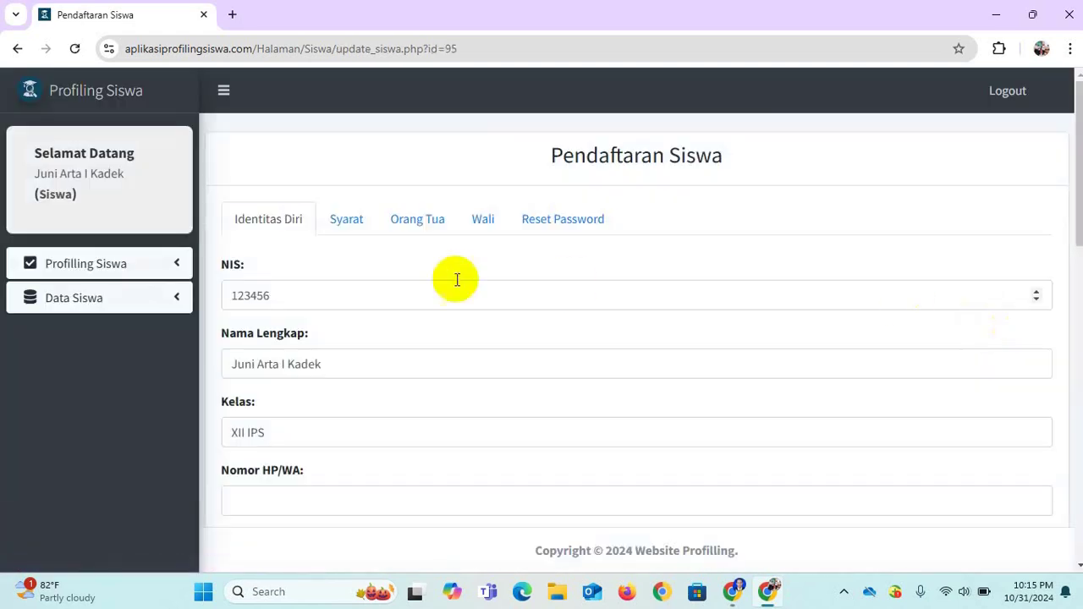
Switch between the Syarat, Orang Tua and Identitas Diri tabs, scrolling the Syarat form.
mouse_move(1072, 225)
left_mouse_down()
mouse_move(1058, 536)
mouse_move(1067, 225)
left_mouse_up()
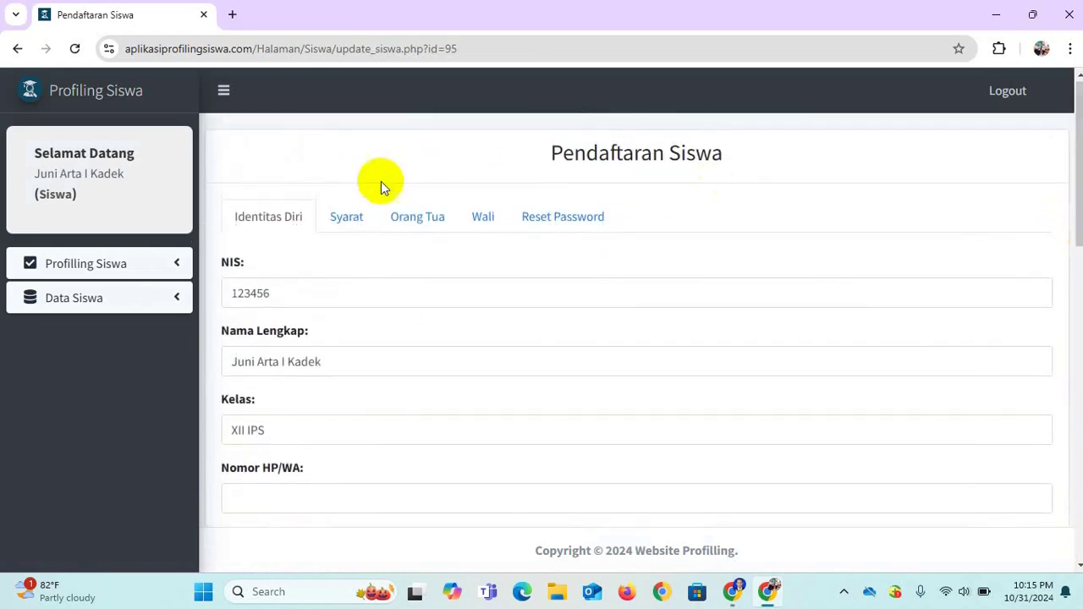
left_click(347, 218)
left_click(405, 218)
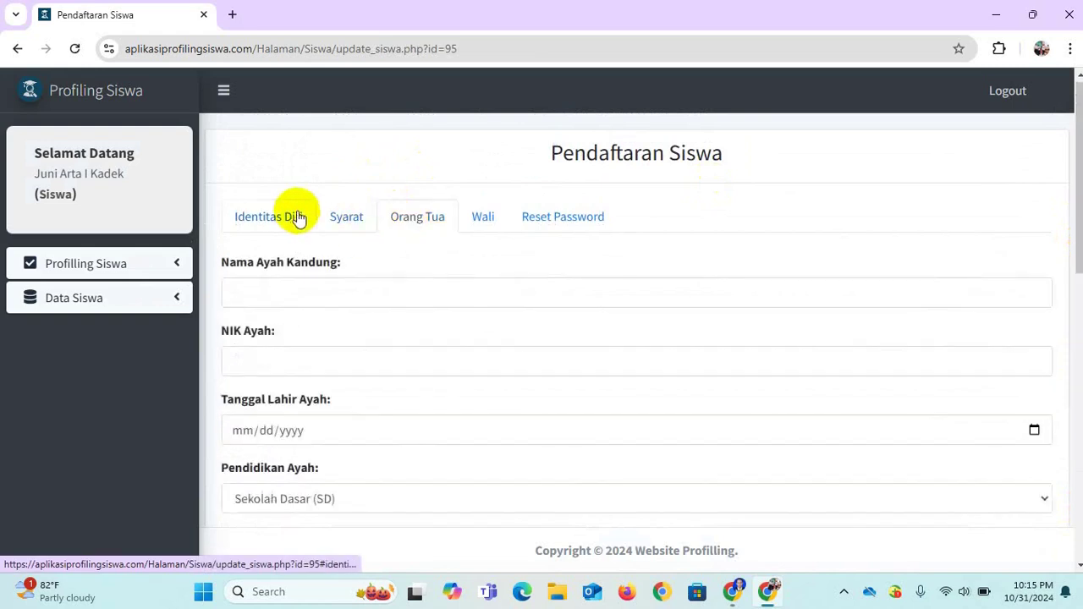
left_click(296, 220)
left_click(347, 225)
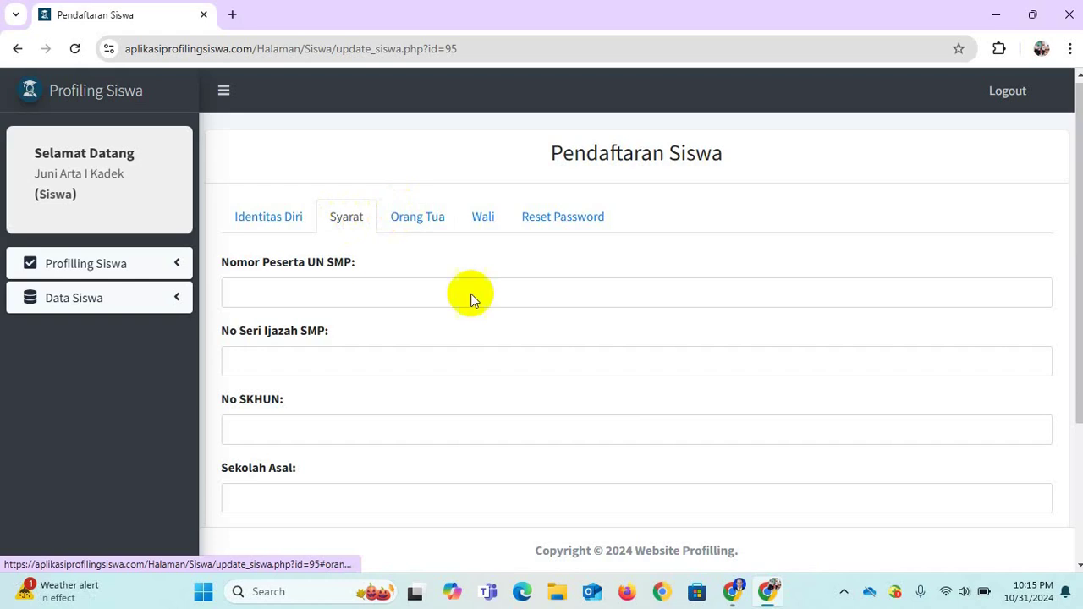
left_click_drag(1076, 229, 1077, 373)
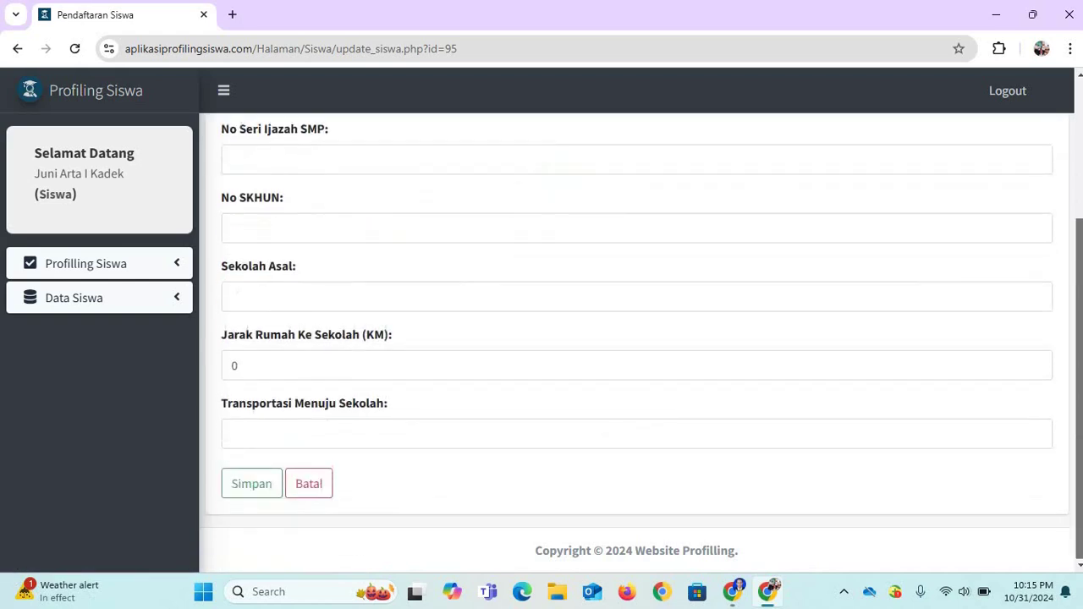
scroll(1036, 157, "up", 3)
scroll(1035, 157, "down", 3)
scroll(1035, 157, "up", 3)
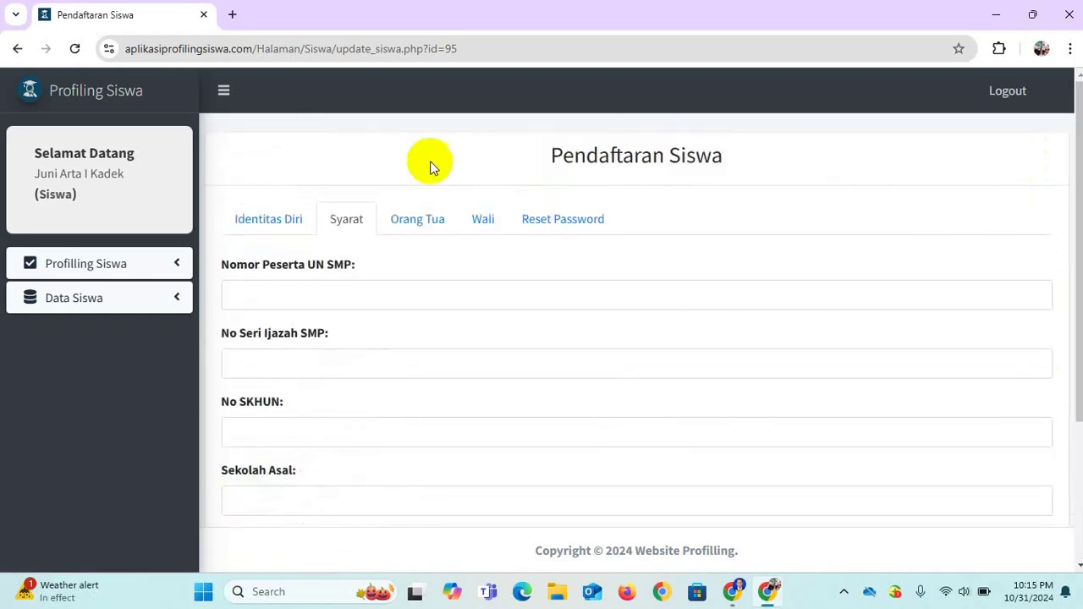
View the father's details, Wali fields and Reset Password section.
left_click(417, 223)
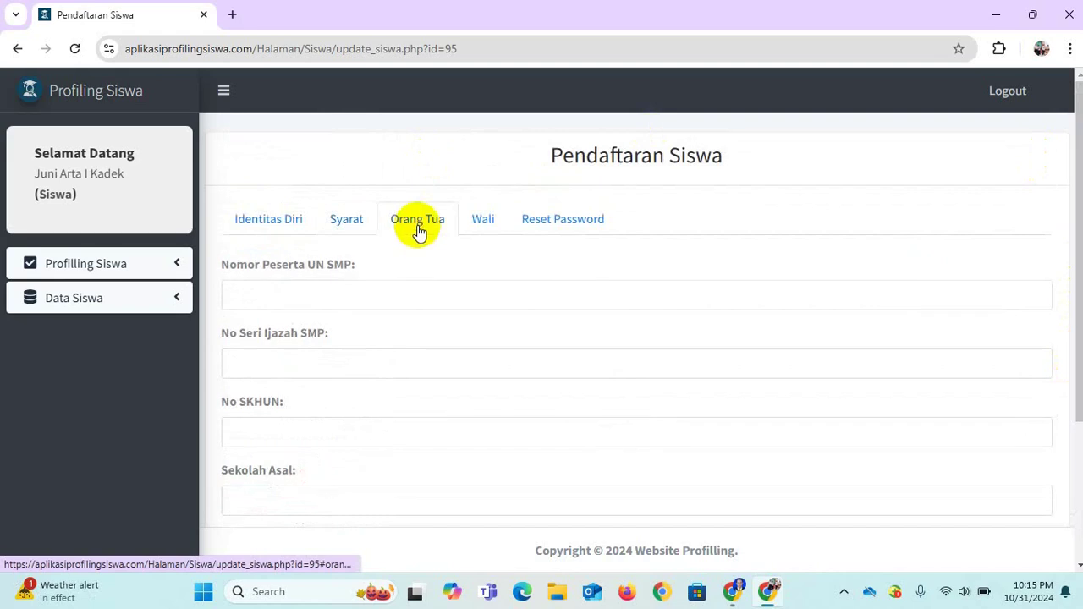
left_click(475, 221)
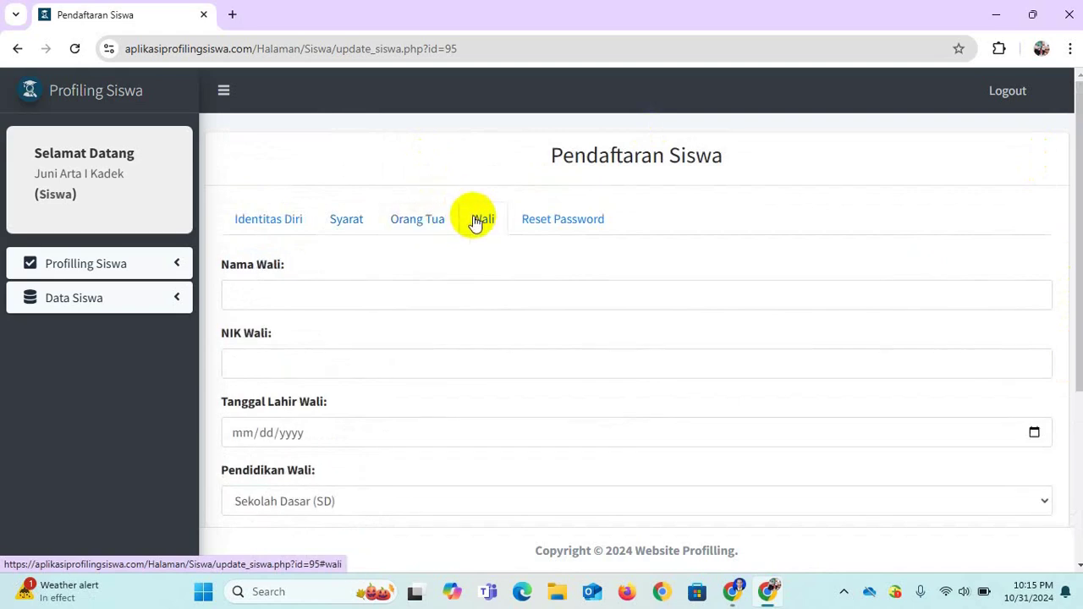
left_click(543, 222)
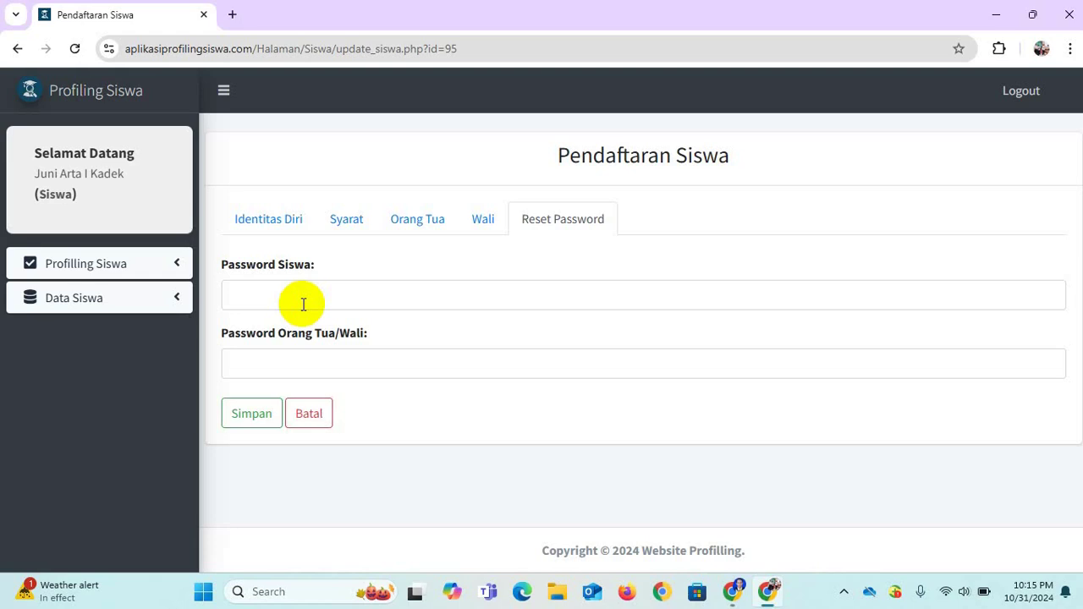
left_click(115, 267)
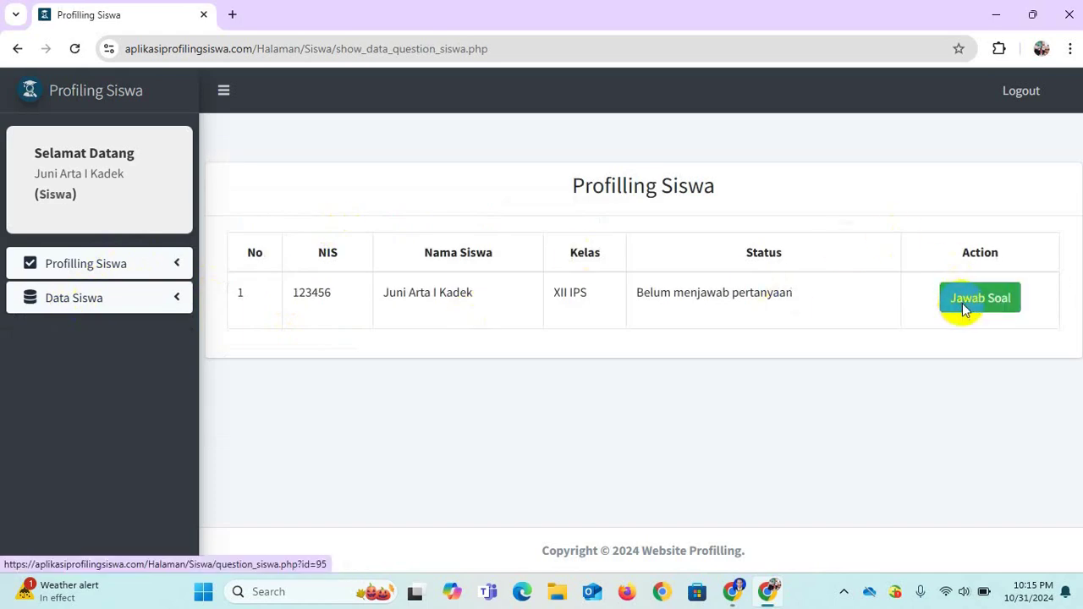
Start the profiling questionnaire and answer Bali as the student's ethnicity.
left_click(962, 303)
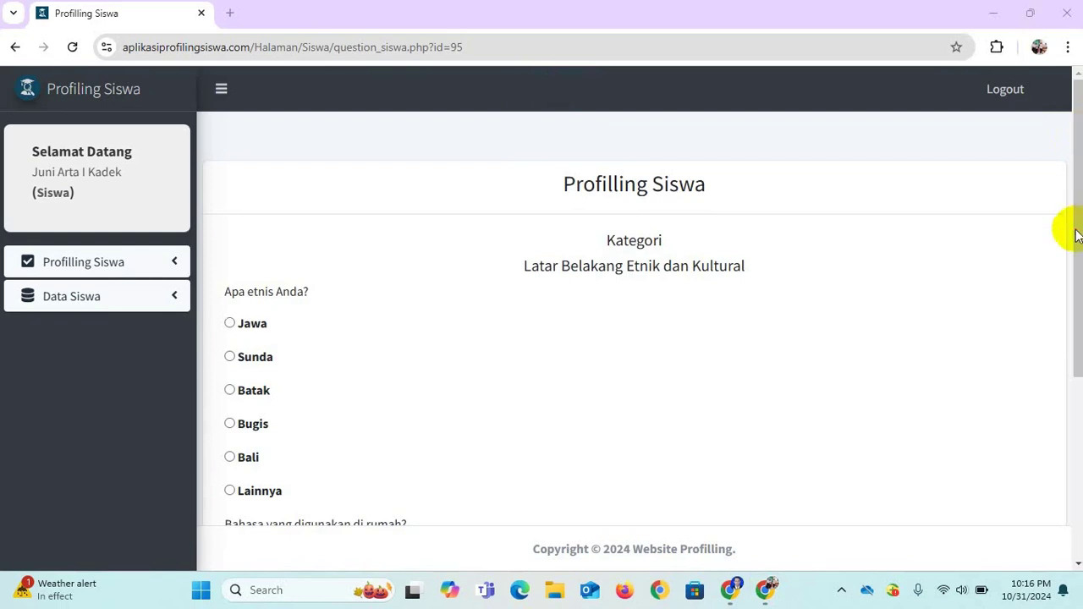
left_click_drag(1077, 235, 1060, 218)
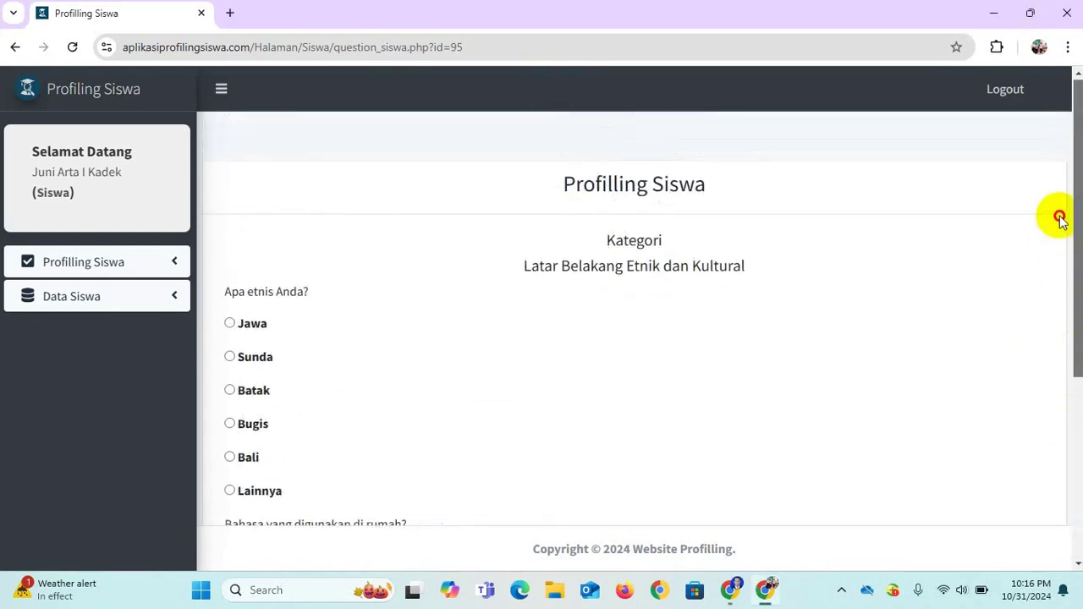
scroll(1060, 218, "down", 4)
scroll(1074, 261, "up", 5)
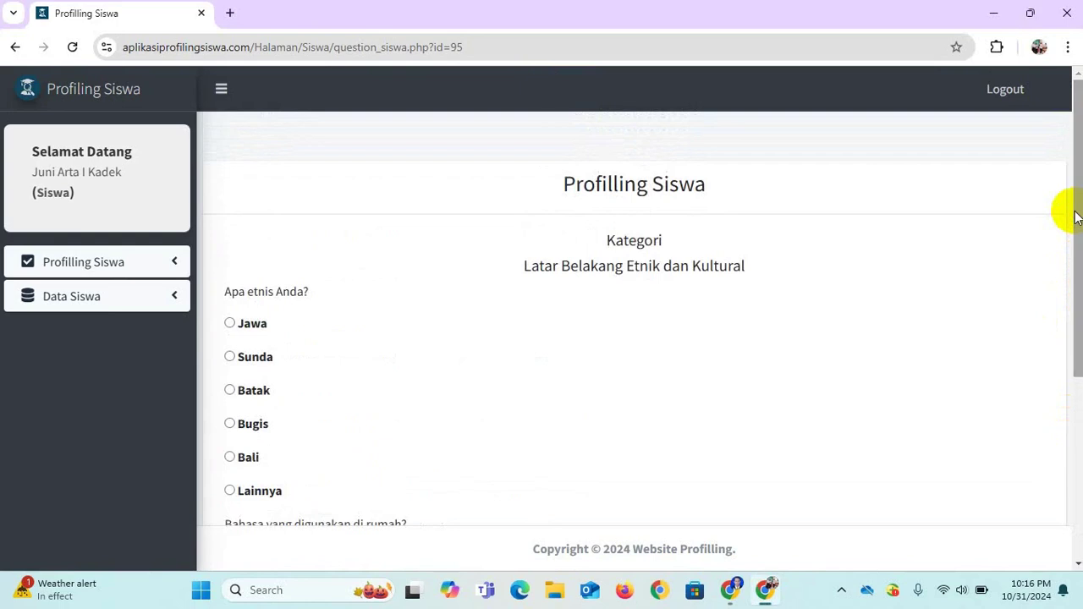
left_click_drag(1075, 214, 1068, 257)
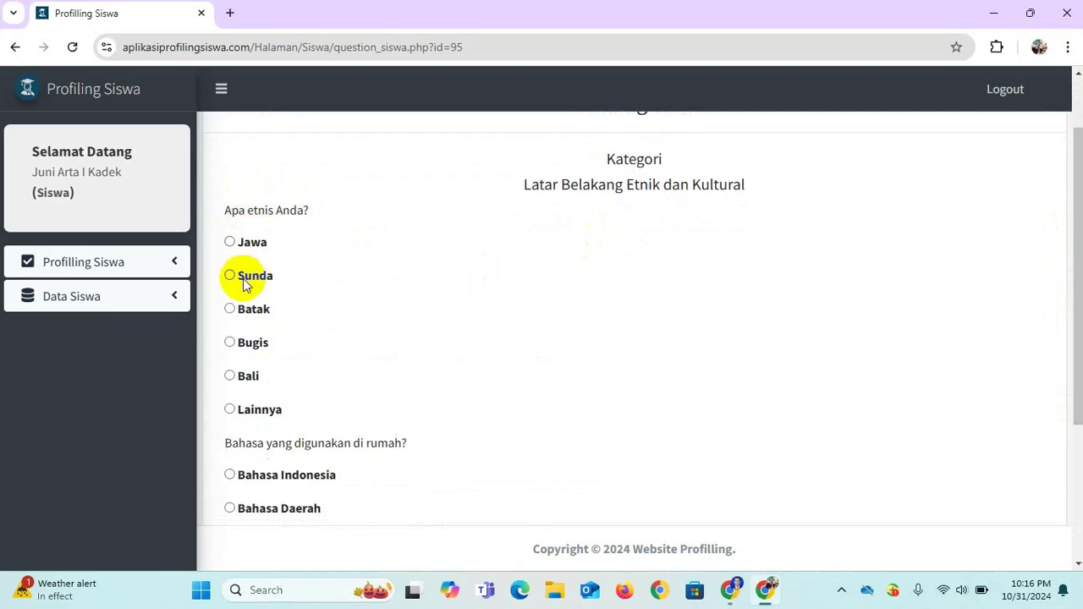
left_click(229, 376)
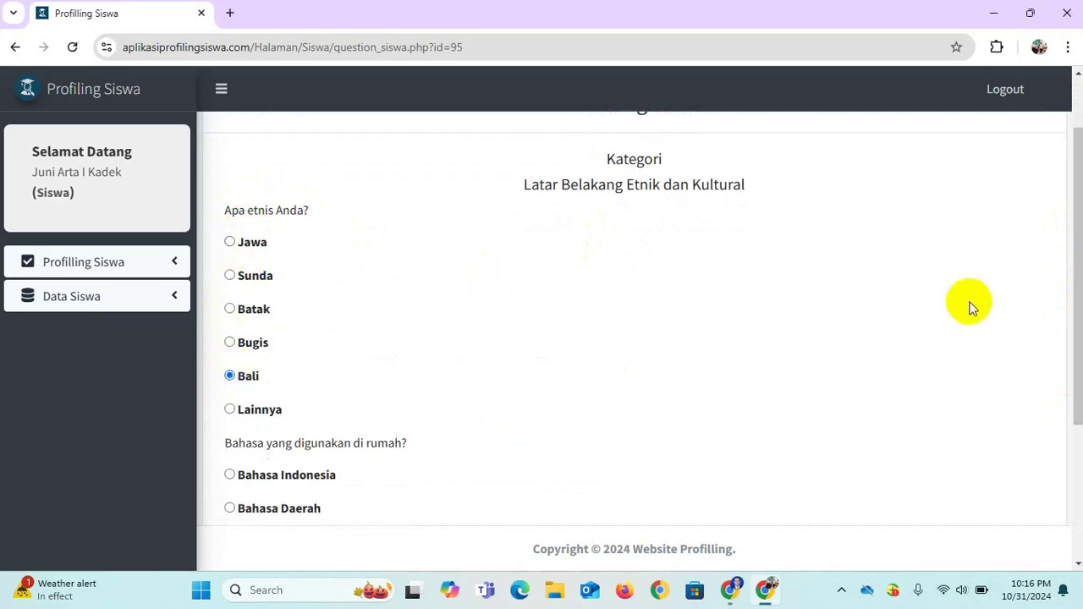
Choose Bahasa Daerah (Bali) as home language, answer Ya to family traditions, continue.
left_click_drag(1073, 261, 1073, 317)
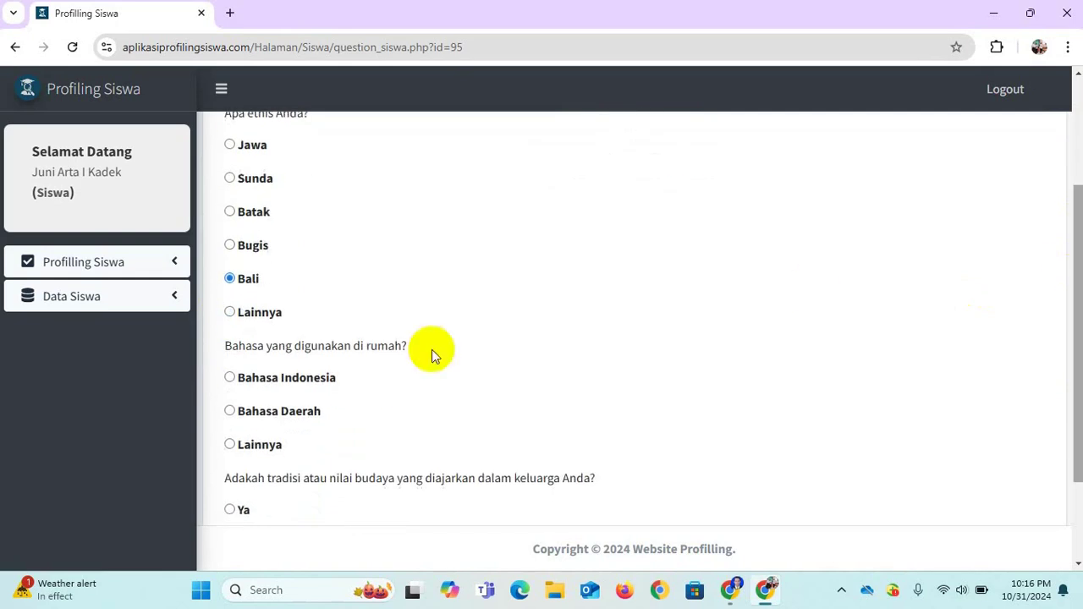
left_click(230, 414)
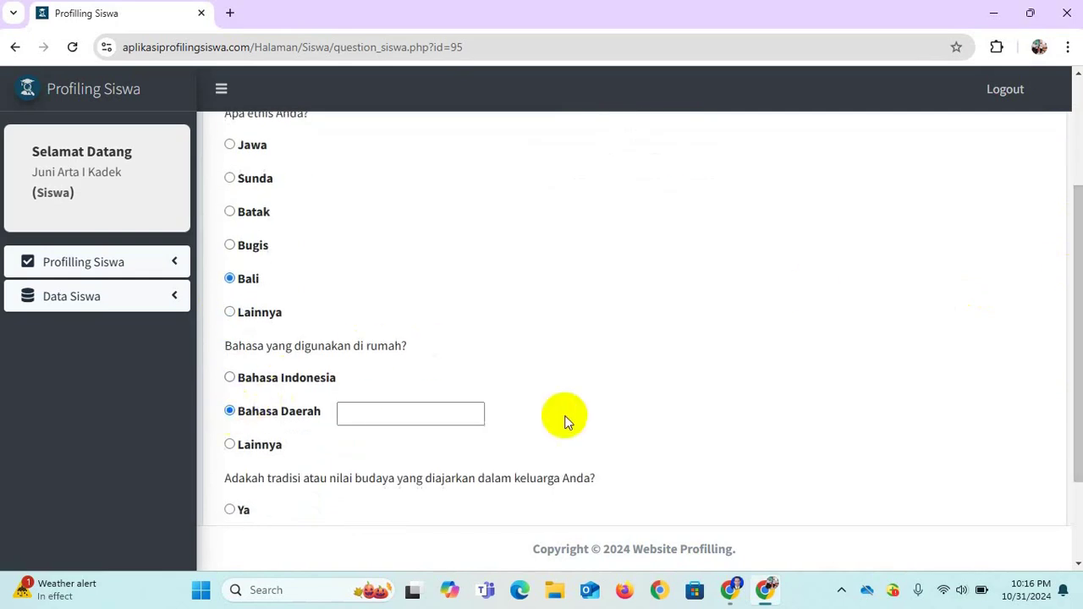
left_click(429, 414)
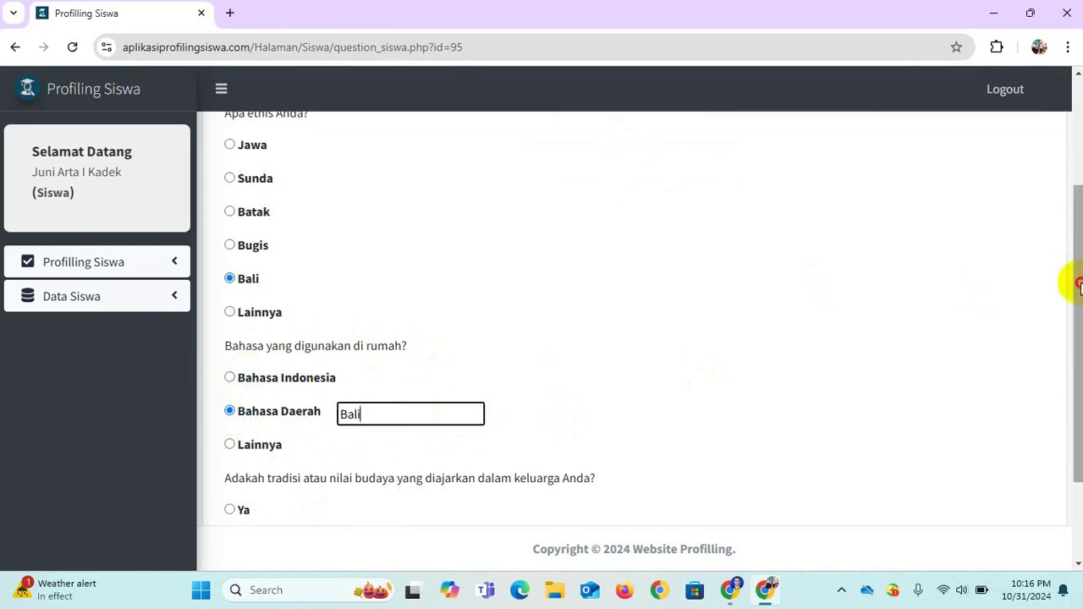
left_click_drag(1078, 286, 1078, 362)
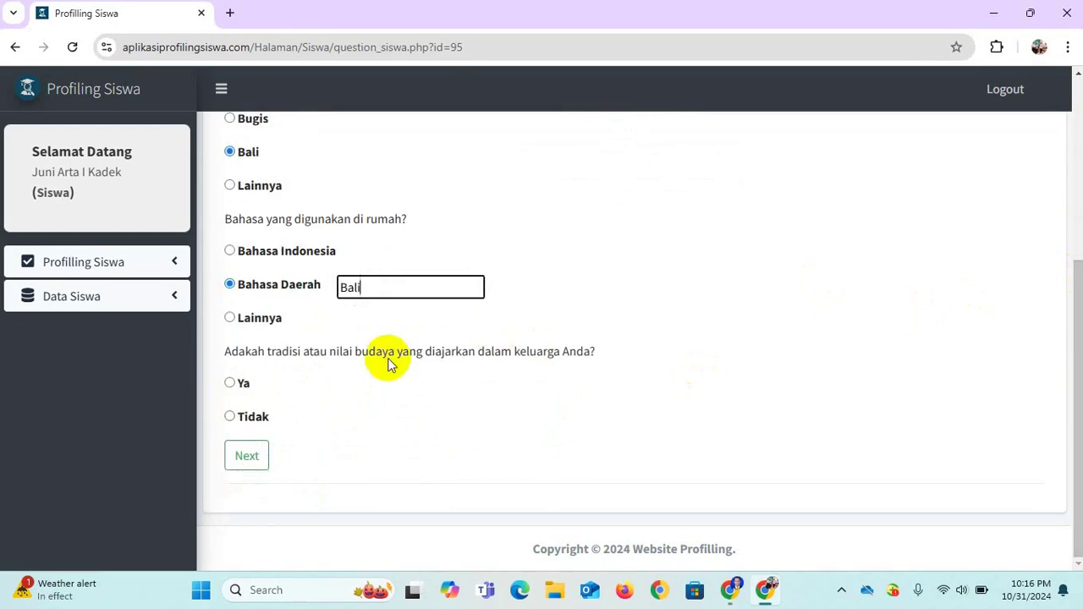
left_click(229, 383)
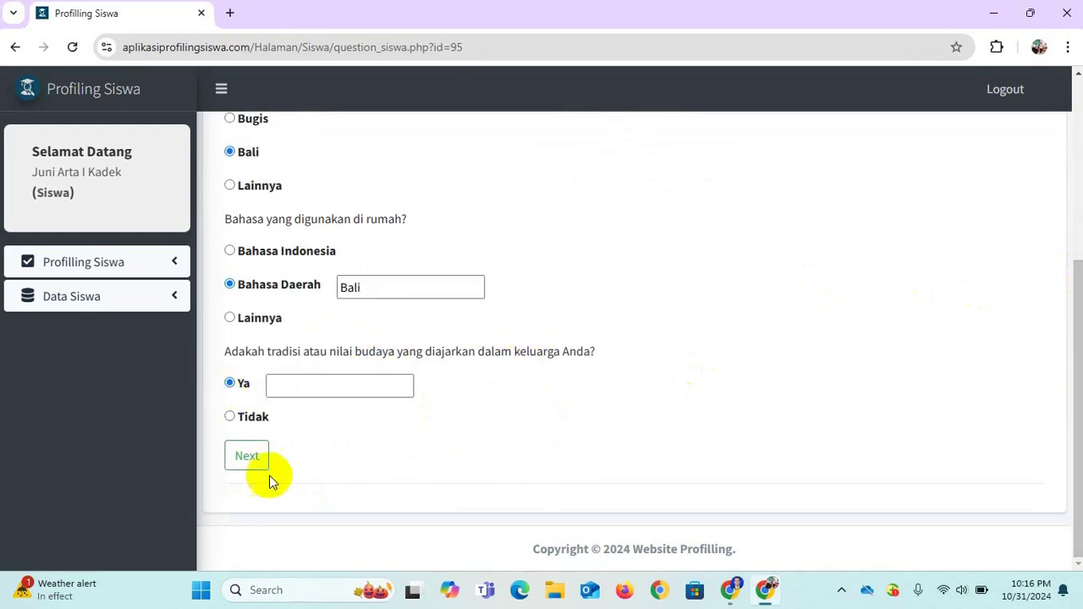
left_click(244, 458)
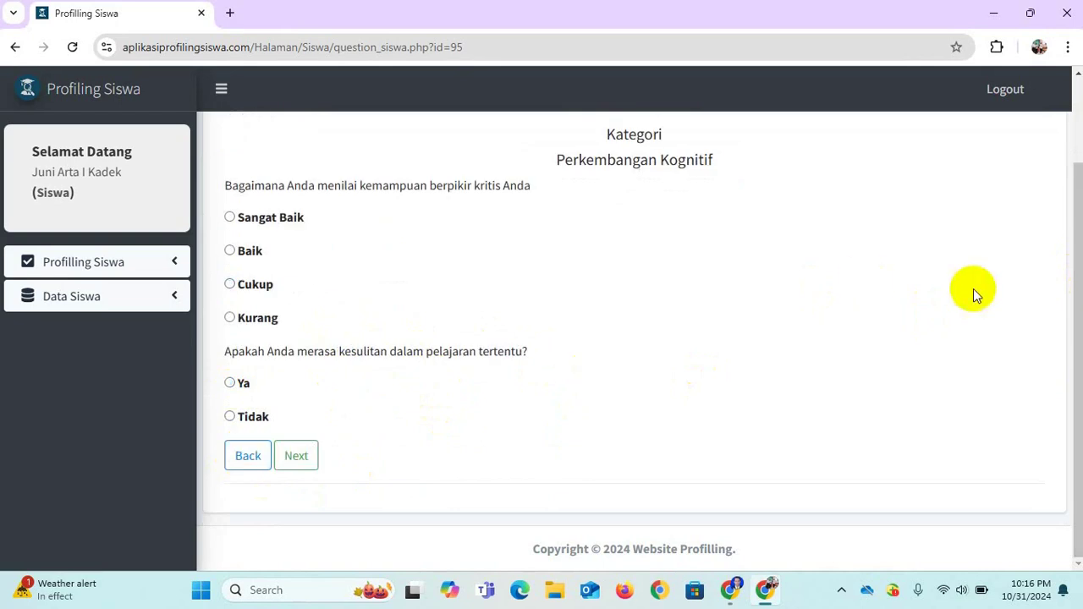
Answer Ya to struggling in certain subjects on the Perkembangan Kognitif page.
left_click_drag(1080, 227, 1080, 196)
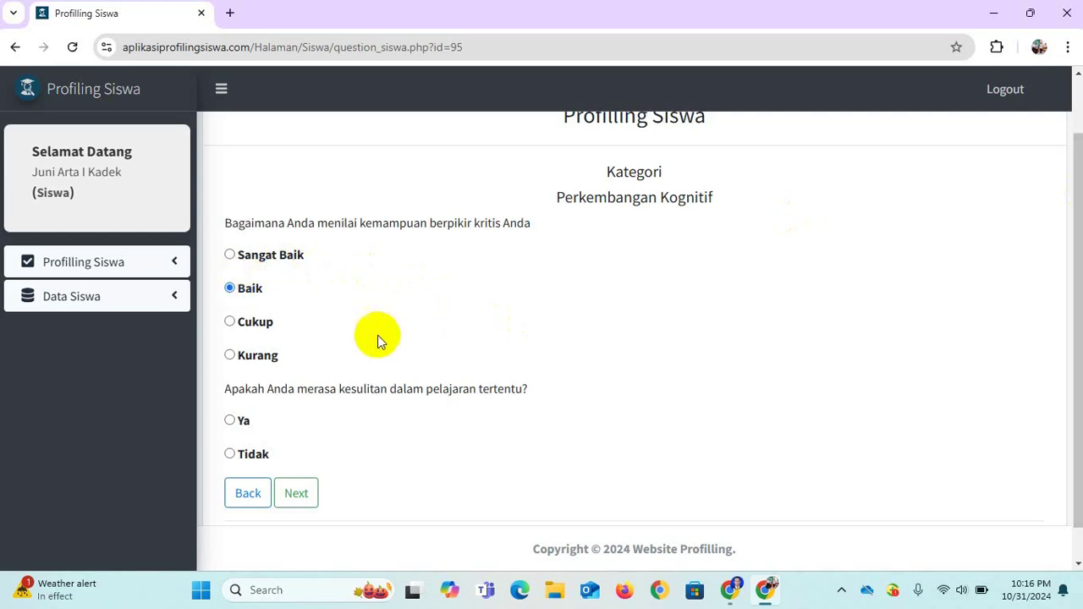
left_click(230, 422)
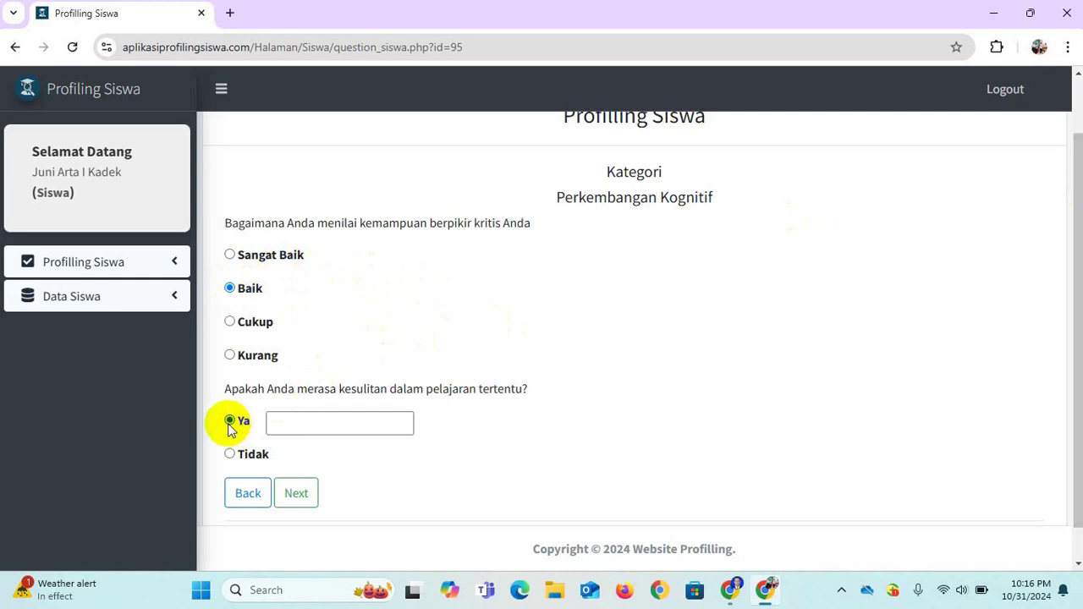
left_click(294, 494)
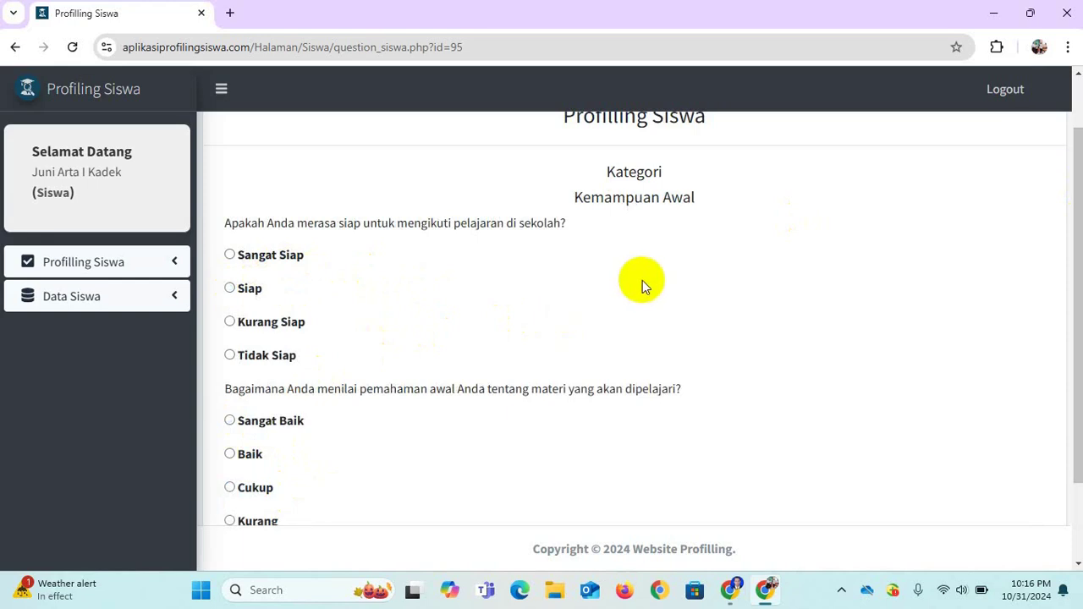
Answer the Kemampuan Awal questions with Siap and Baik.
left_click(230, 289)
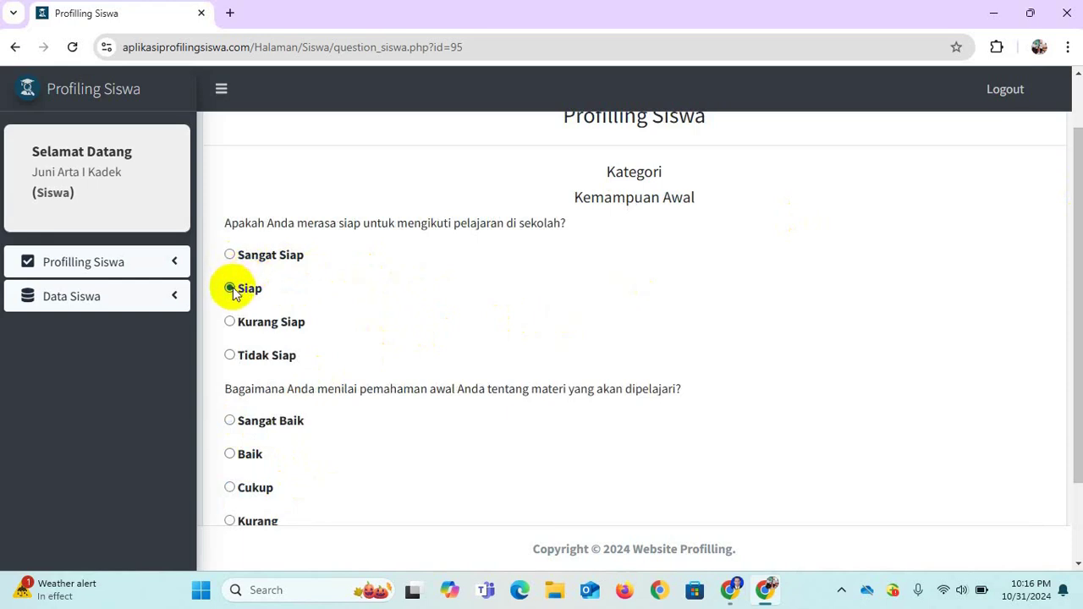
left_click(229, 455)
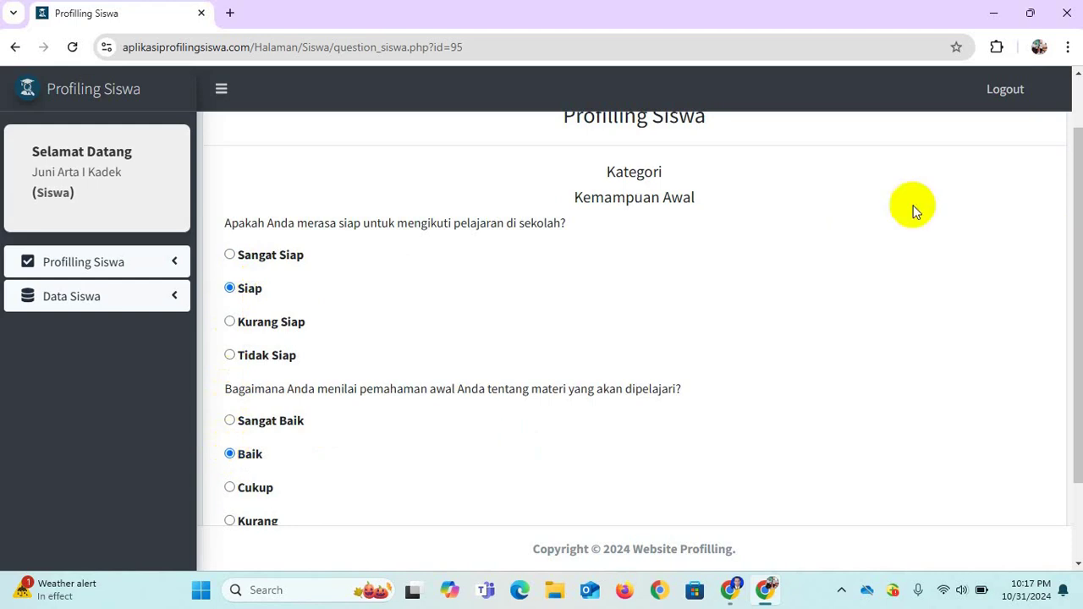
left_click_drag(1074, 213, 1073, 278)
left_click(294, 454)
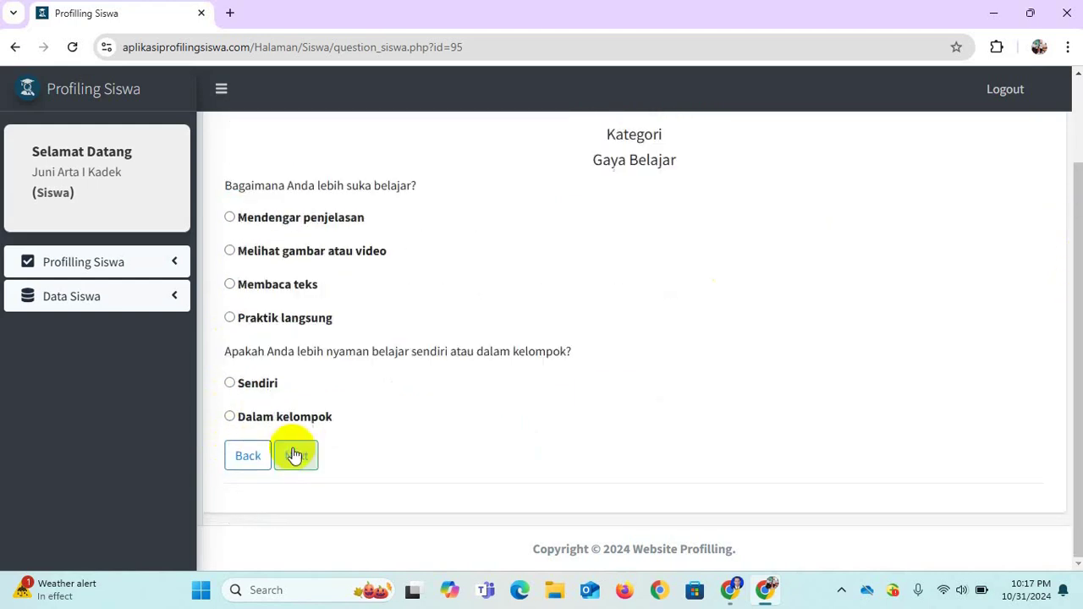
Choose Melihat gambar atau video and Sendiri for Gaya Belajar, then parents' expectations as main motivation.
left_click(231, 251)
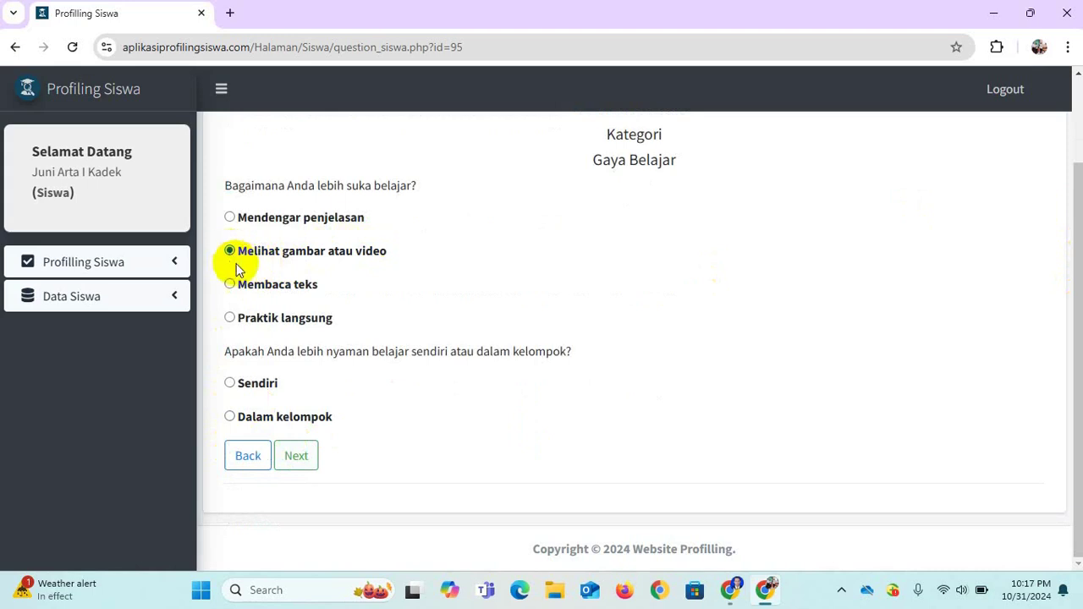
left_click(230, 383)
left_click(294, 456)
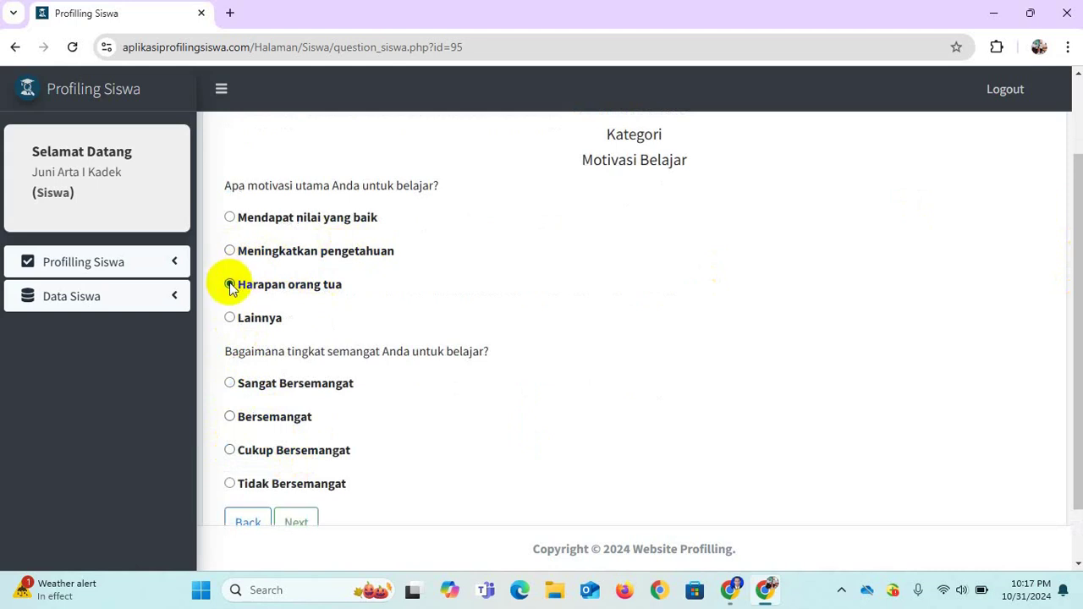
left_click(229, 416)
Rate enthusiasm Bersemangat, then answer Mampu and Kadang-kadang on the Perkembangan Emosi page.
left_click(301, 518)
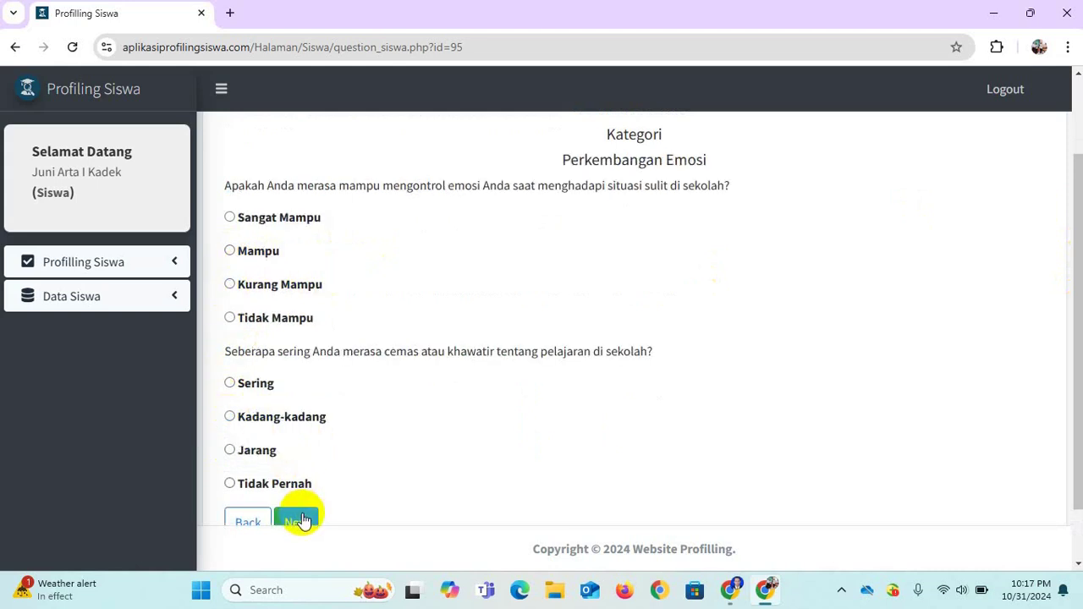
left_click(229, 251)
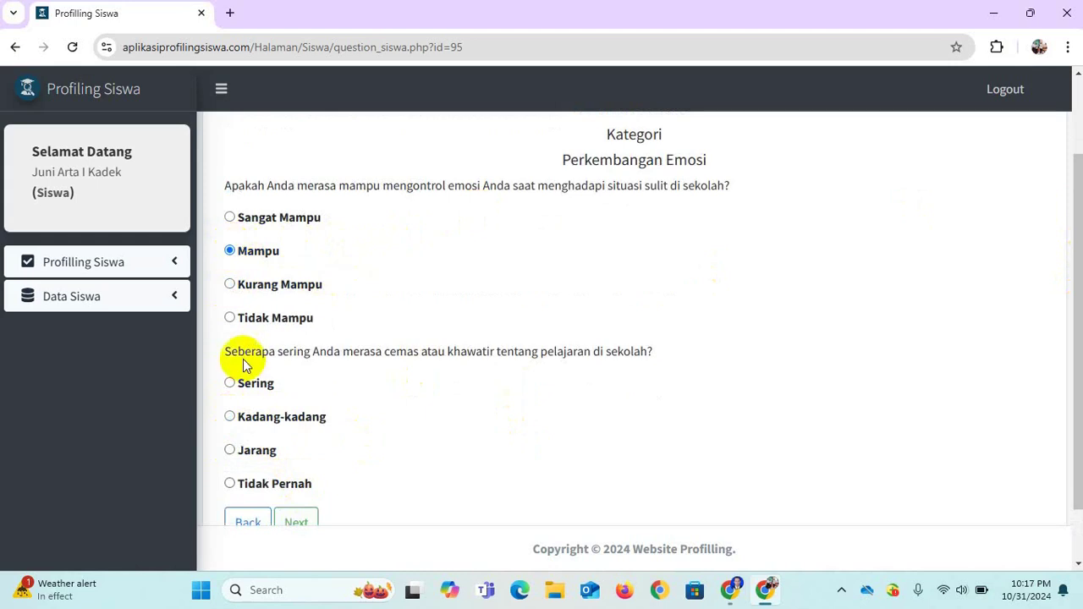
left_click(229, 417)
left_click(288, 517)
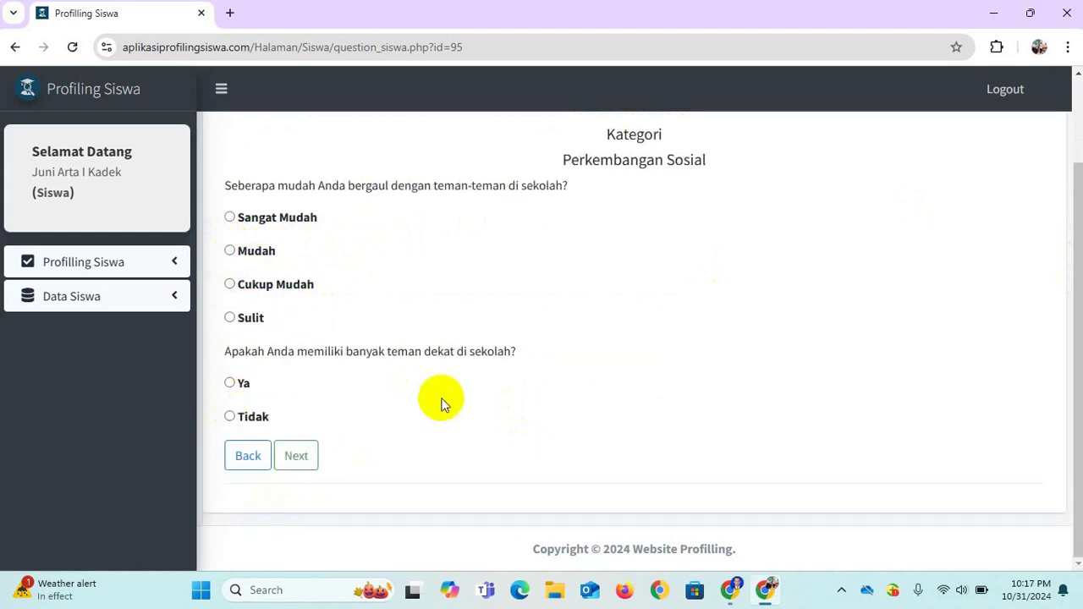
Answer Sangat Mudah and Ya for social, Ya for moral-spiritual, and Sangat Baik for motor skills.
left_click(230, 217)
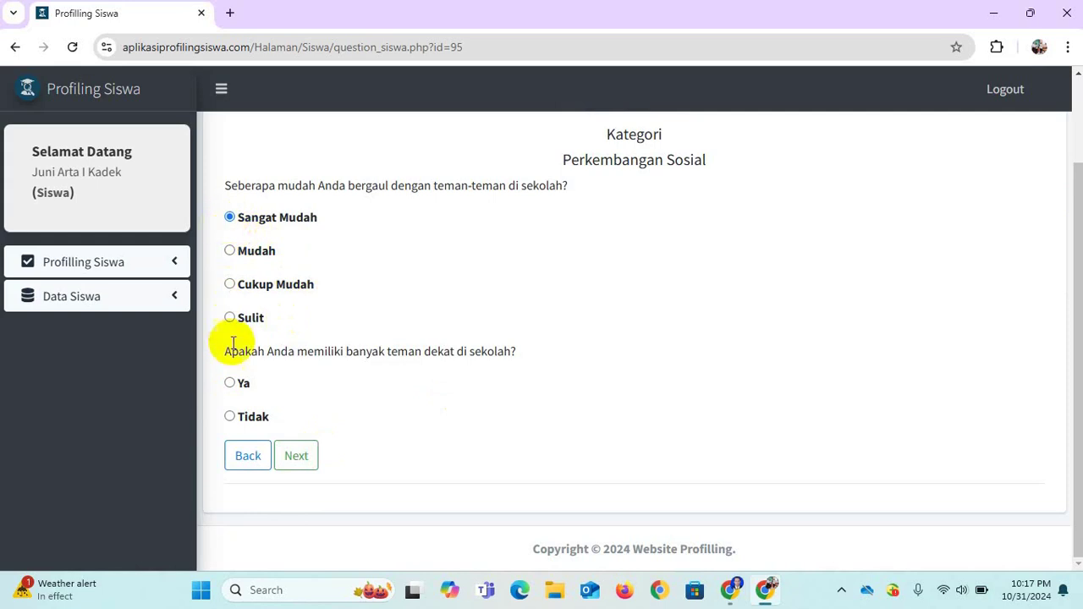
left_click(229, 384)
left_click(292, 455)
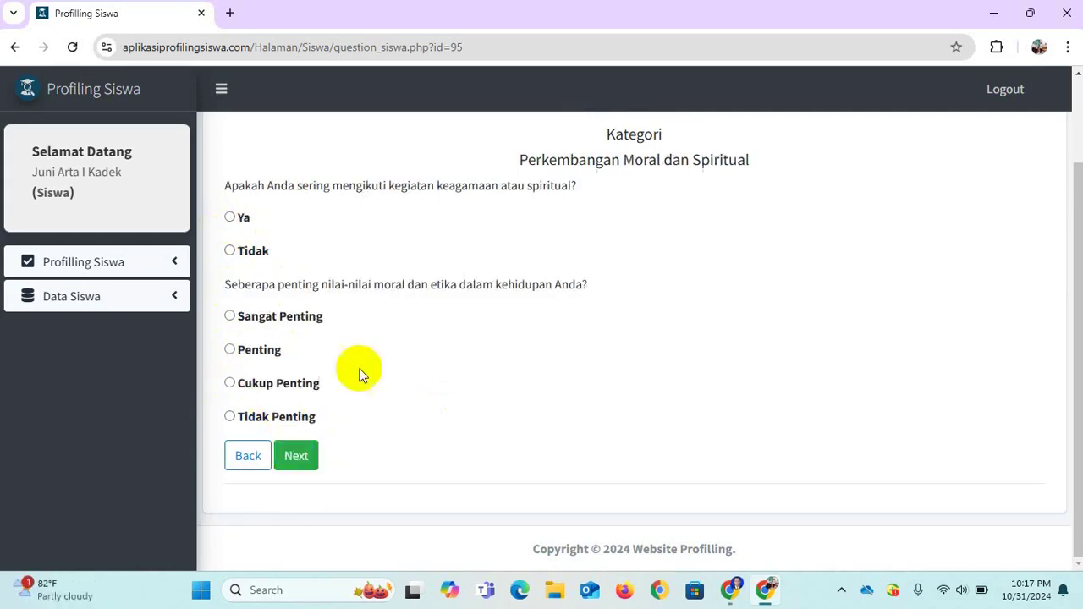
left_click(229, 217)
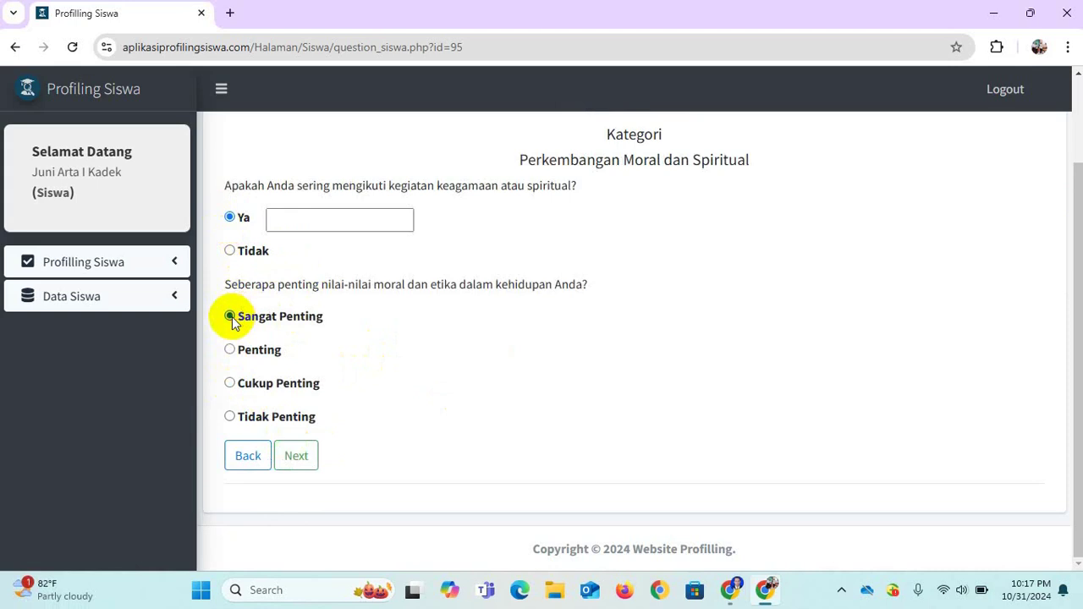
left_click(292, 455)
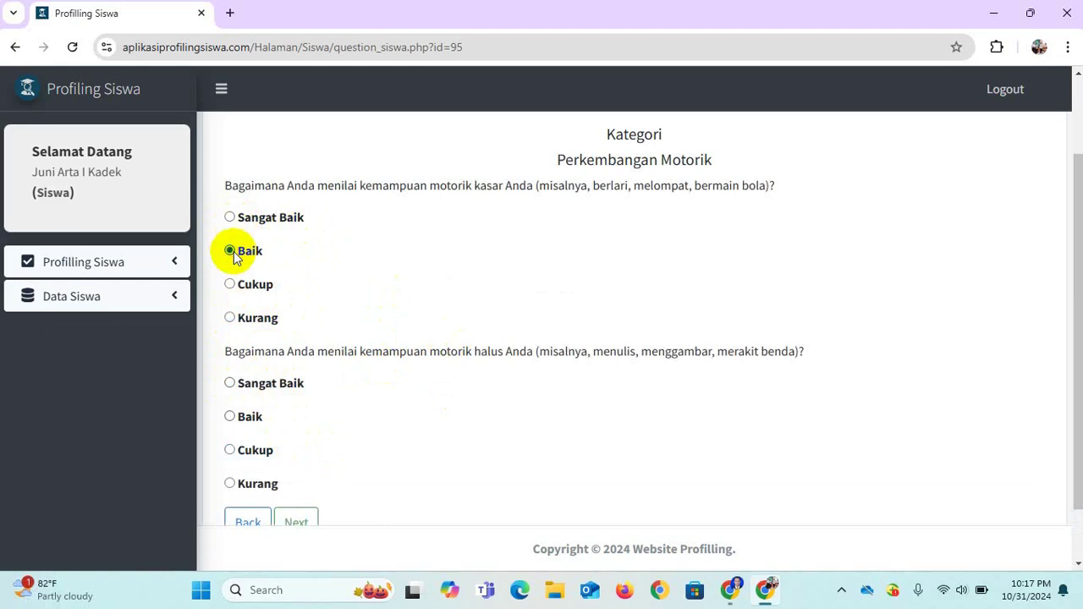
left_click(230, 385)
left_click(294, 520)
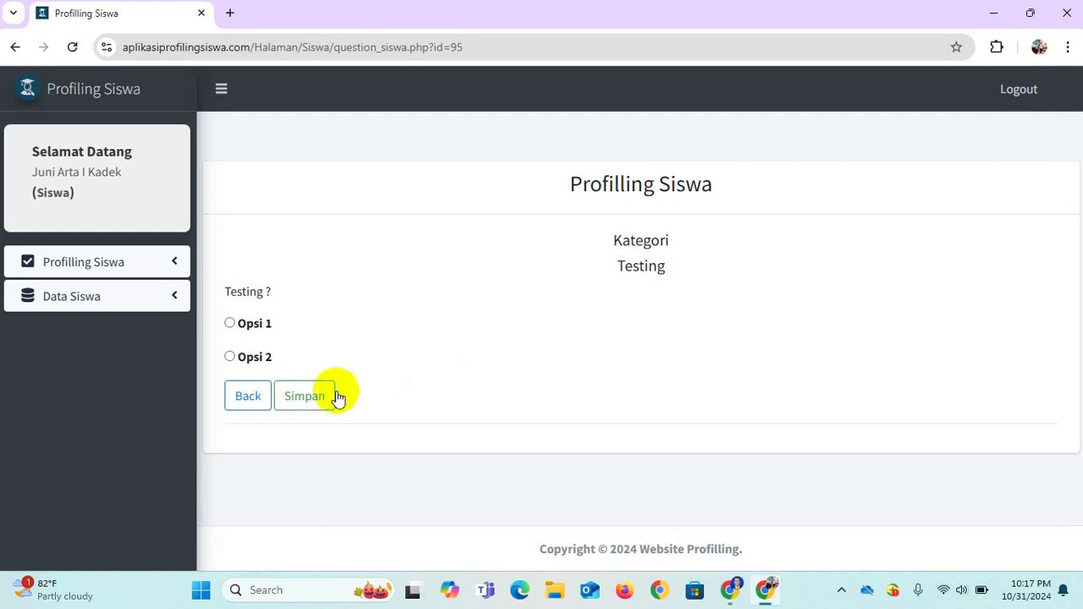
Pick Opsi 1 for Testing, save the questionnaire, and check it's marked Soal Sudah Di Jawab.
left_click(229, 325)
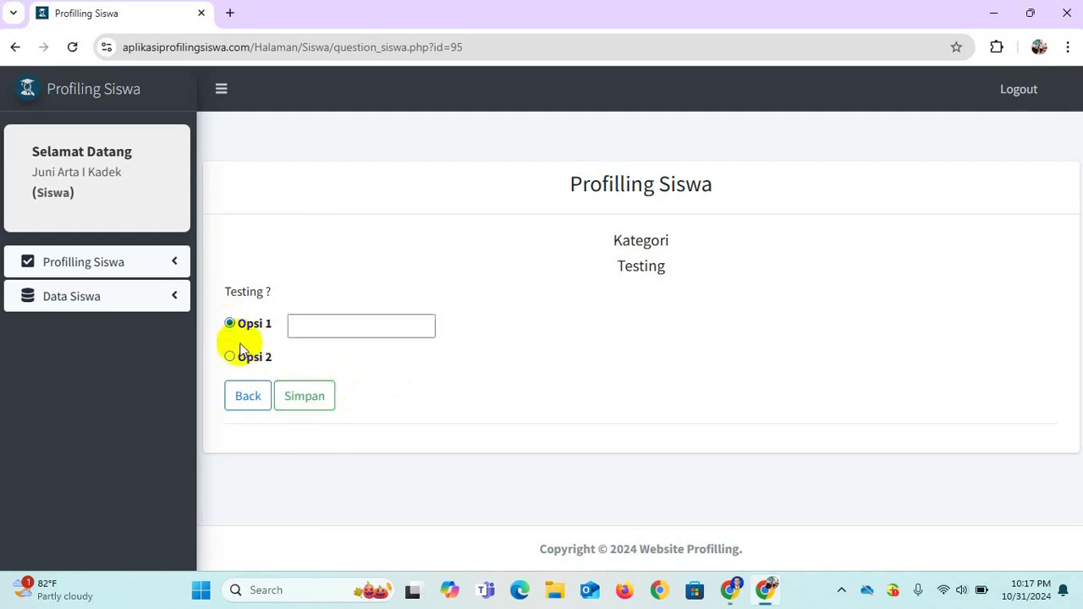
left_click(290, 395)
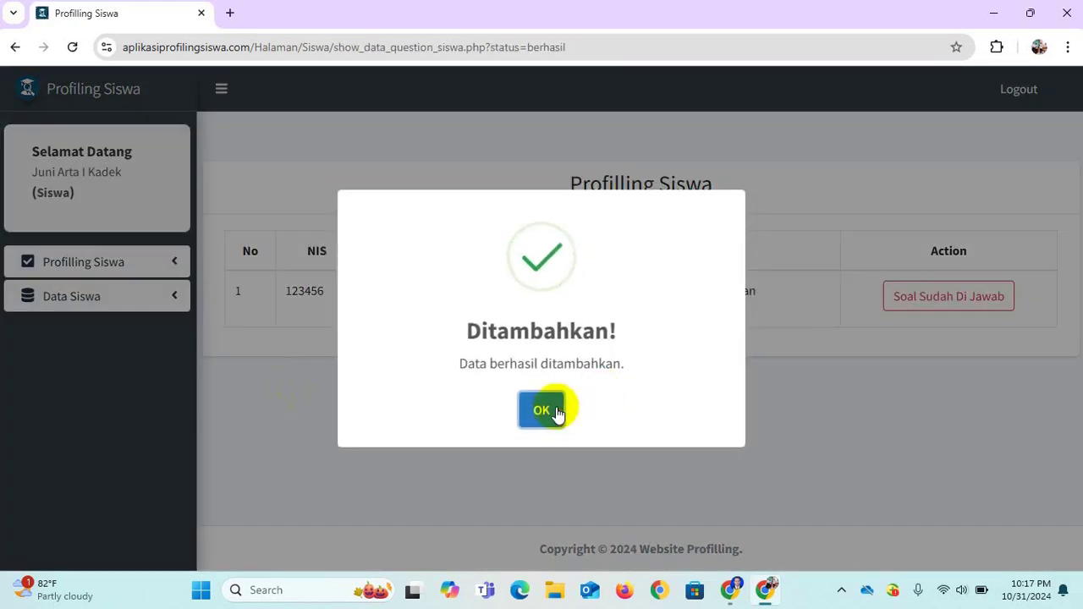
left_click(547, 412)
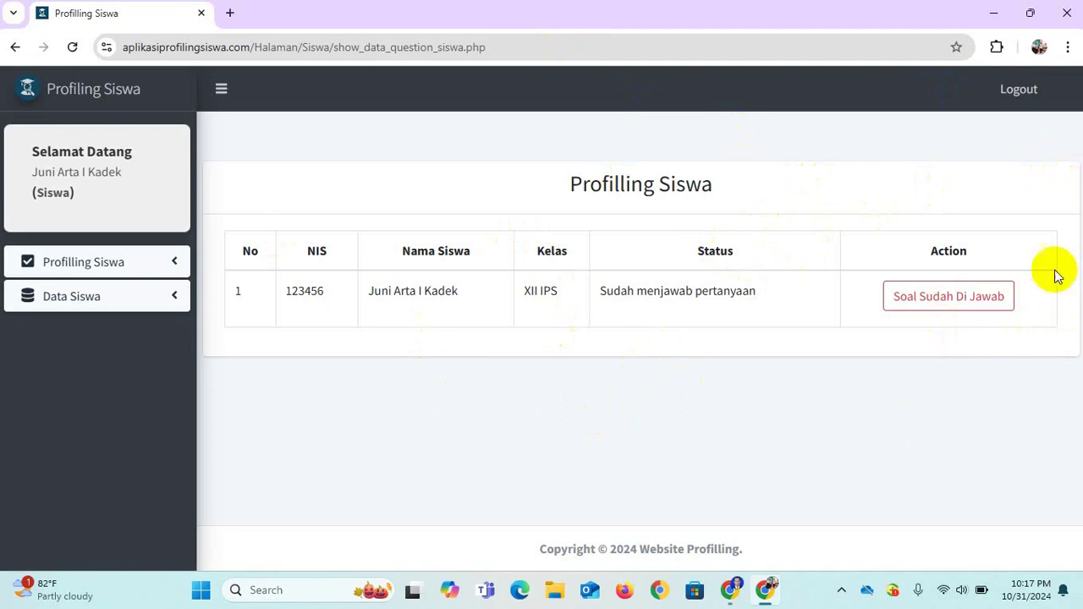
left_click(960, 300)
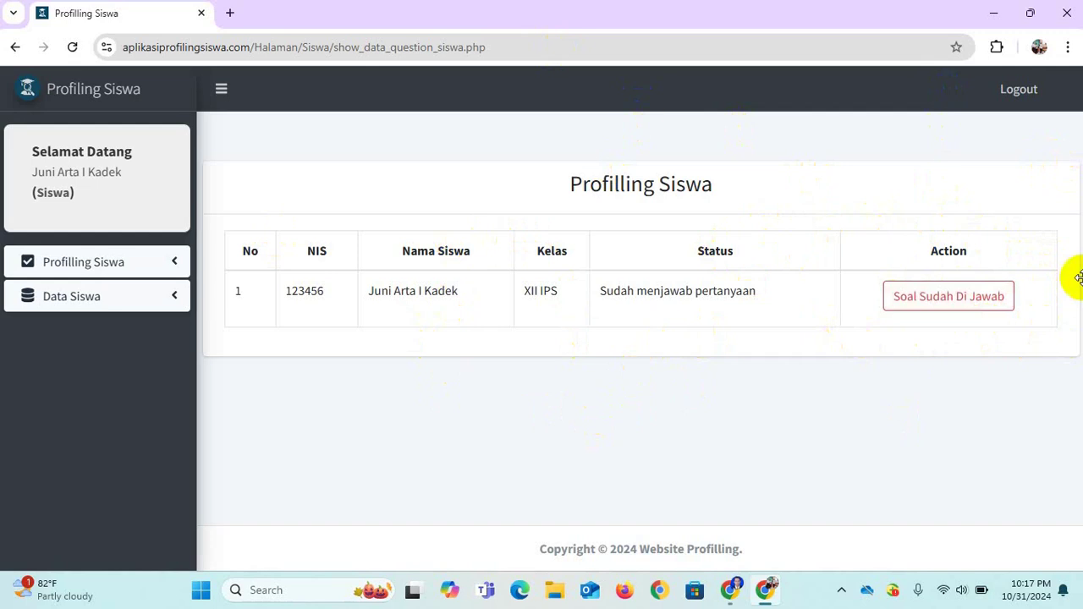
left_click(967, 300)
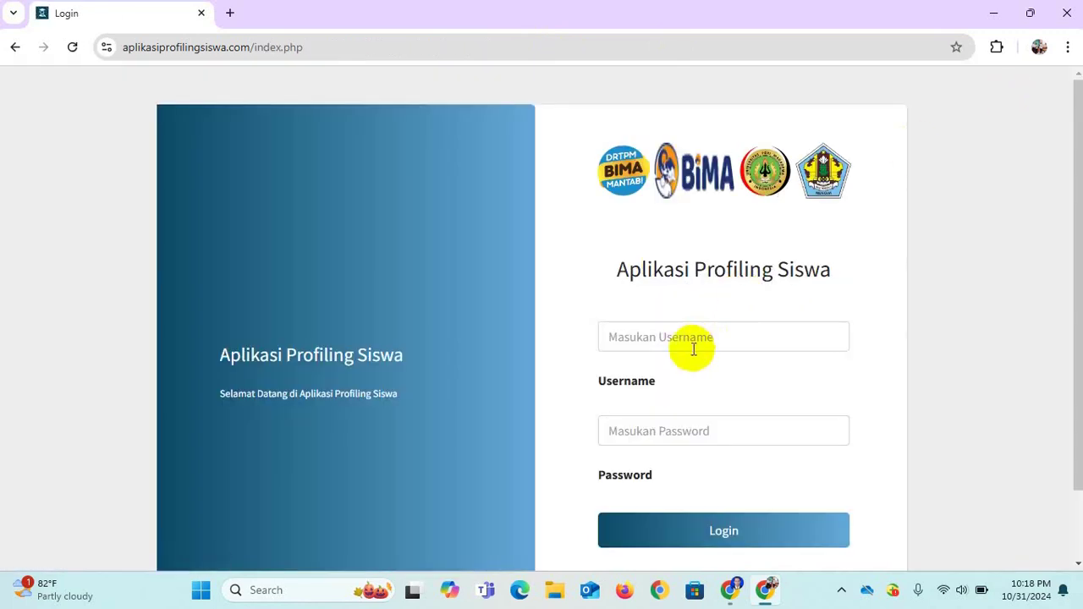
Look up the first employee's NIP and record in the Data Master staff registration list.
left_click(691, 338)
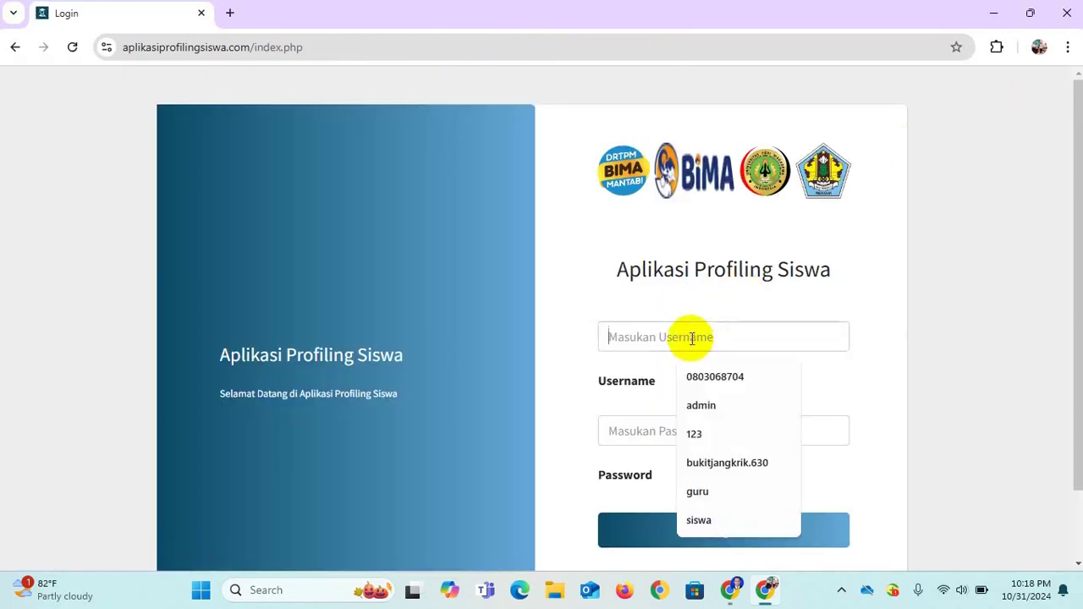
left_click(730, 590)
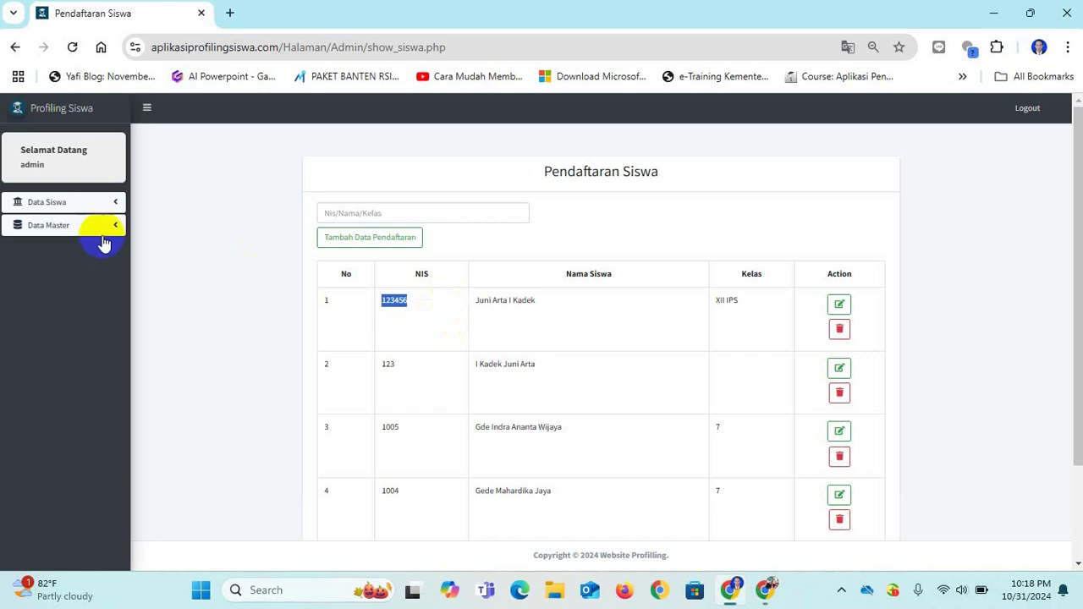
left_click(73, 226)
left_click(53, 244)
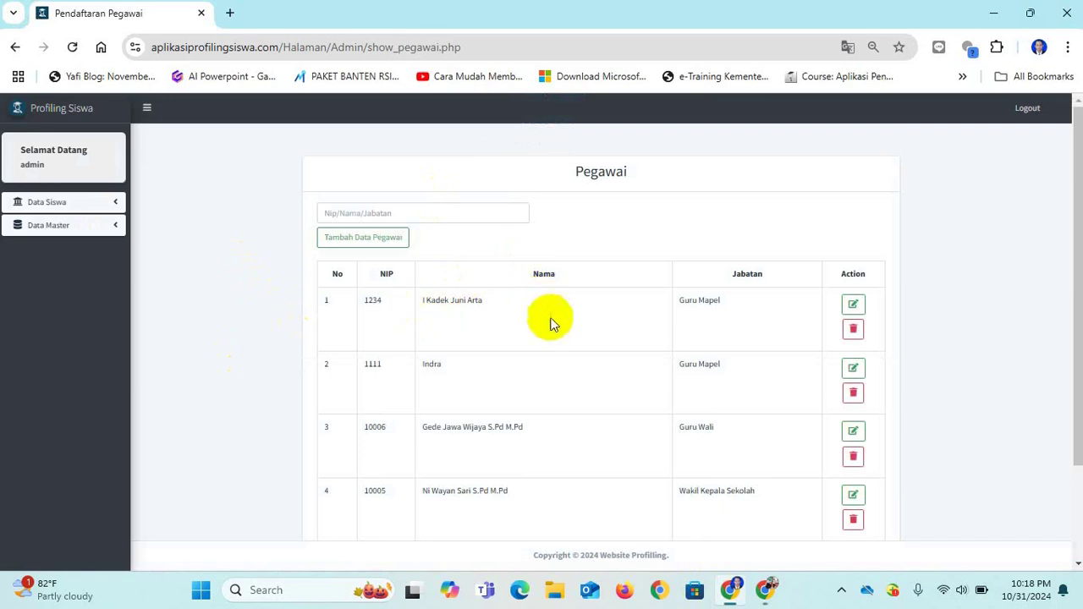
double_click(387, 305)
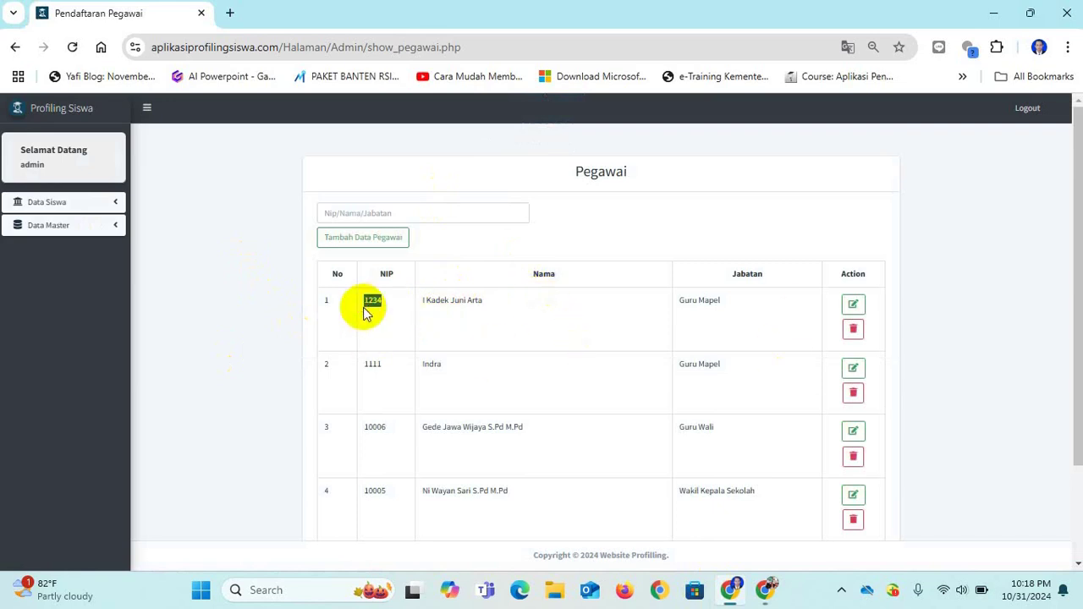
left_click(854, 305)
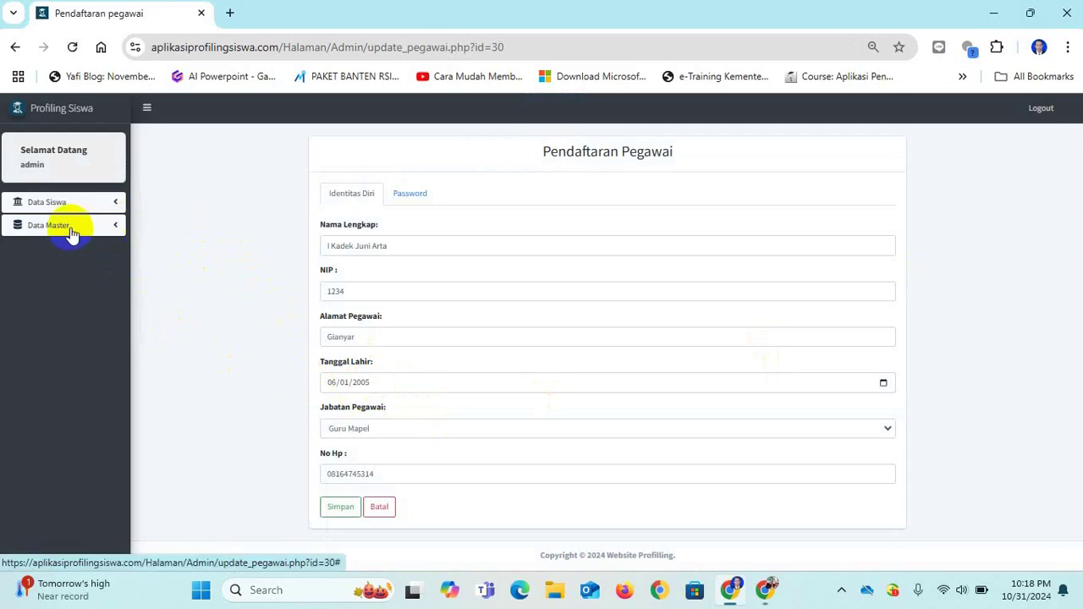
Log in on the other window using that teacher's NIP as username and the account password.
left_click(765, 590)
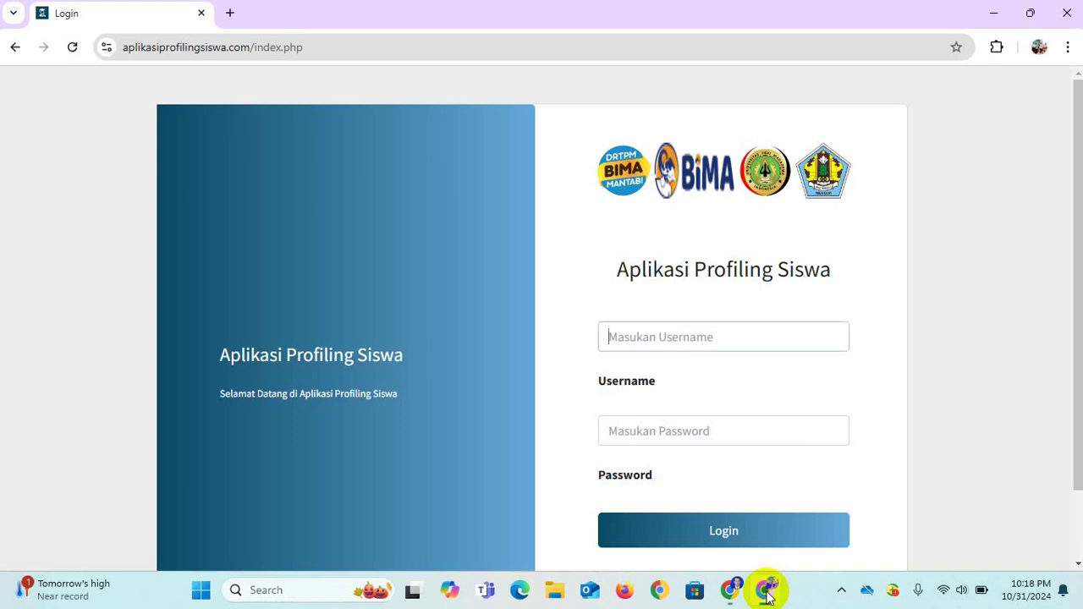
type("1234")
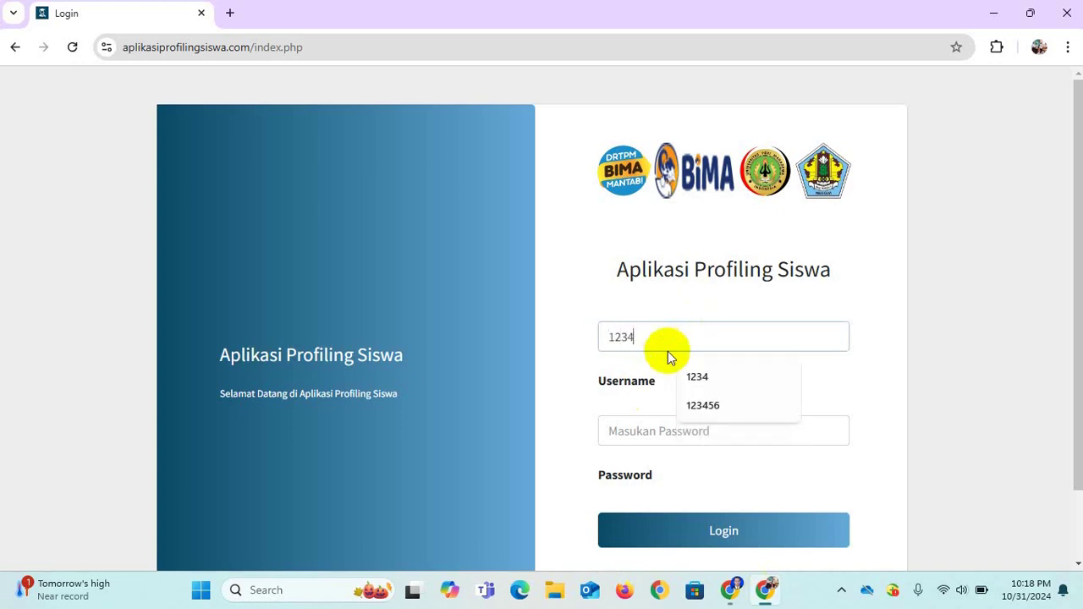
key("Tab")
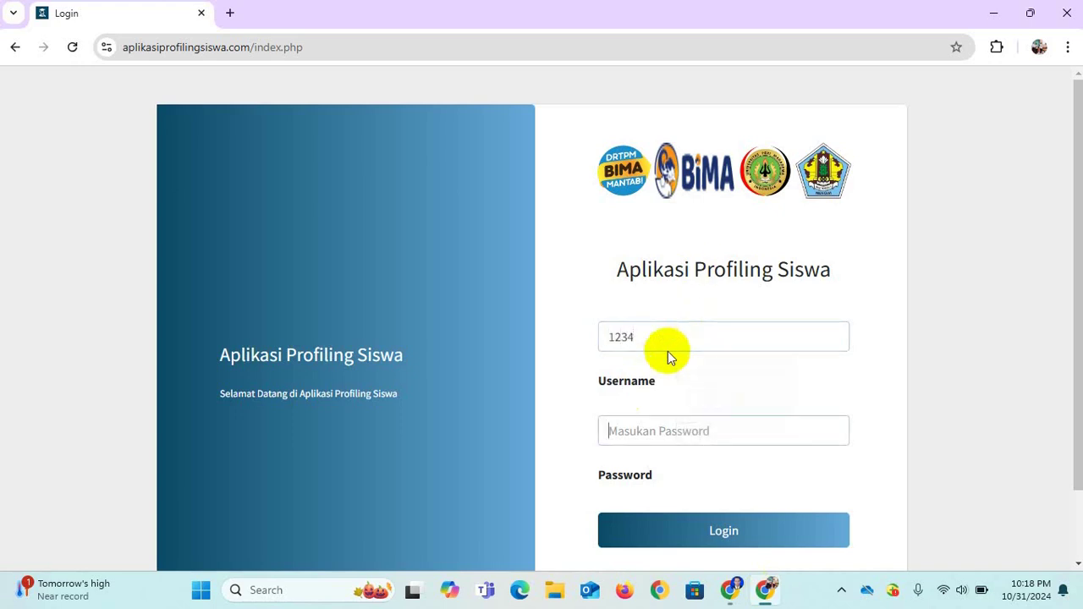
type("1234")
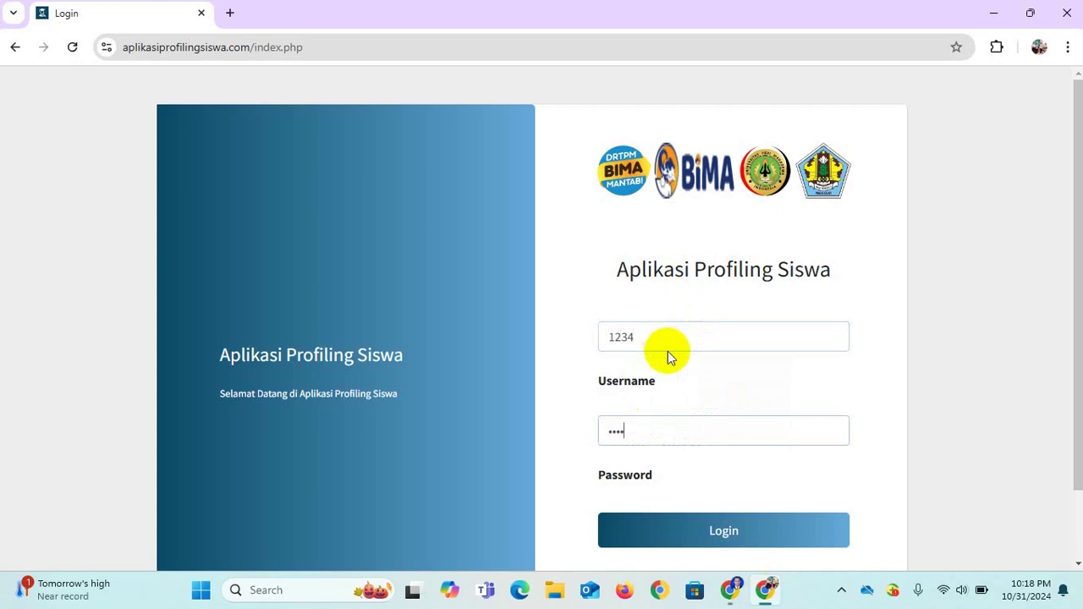
type("5678")
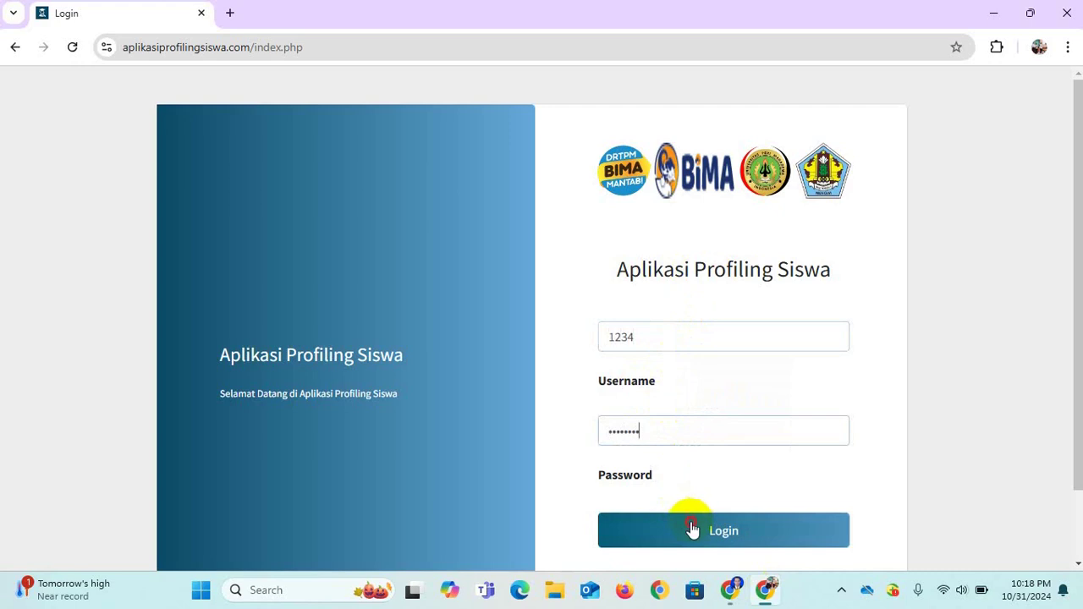
left_click(691, 528)
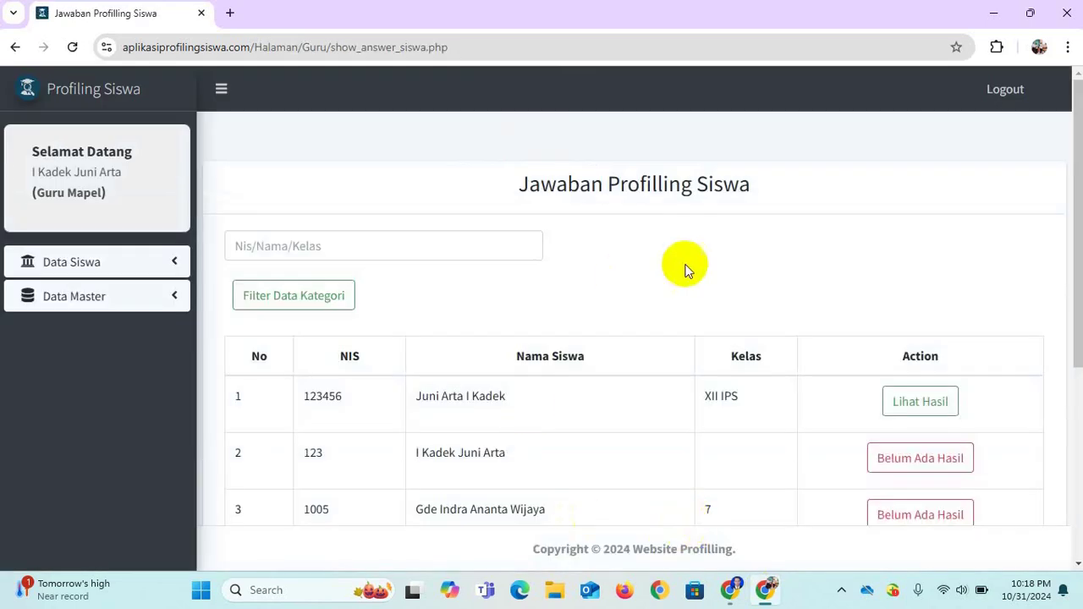
Open Lihat Hasil for the XII IPS student and scroll to the empty Perkembangan Siswa fields.
mouse_move(1078, 206)
left_mouse_down()
mouse_move(1067, 363)
mouse_move(1077, 207)
left_mouse_up()
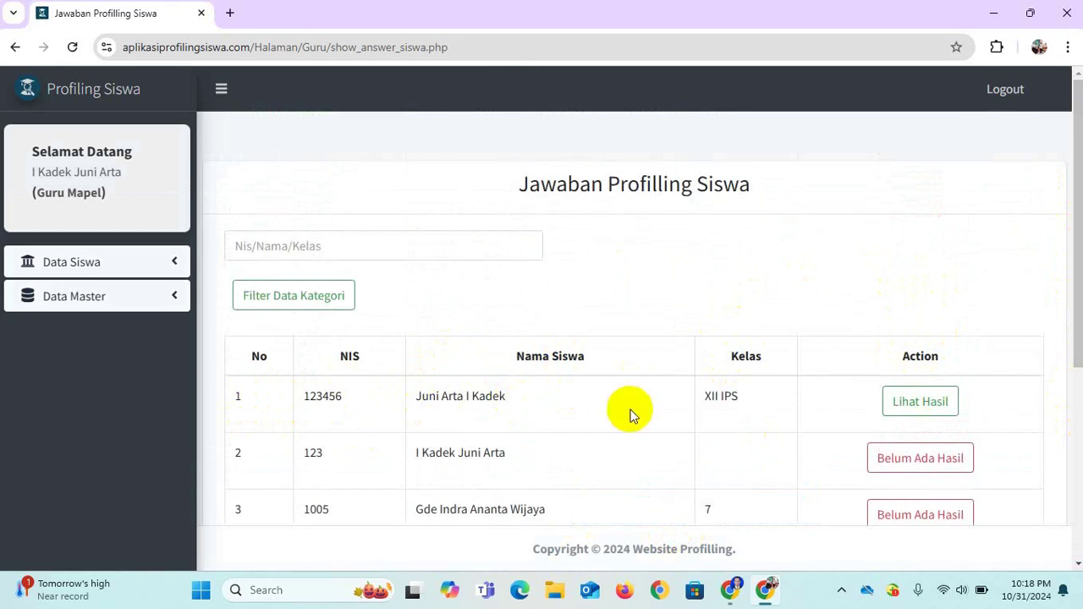
left_click(942, 406)
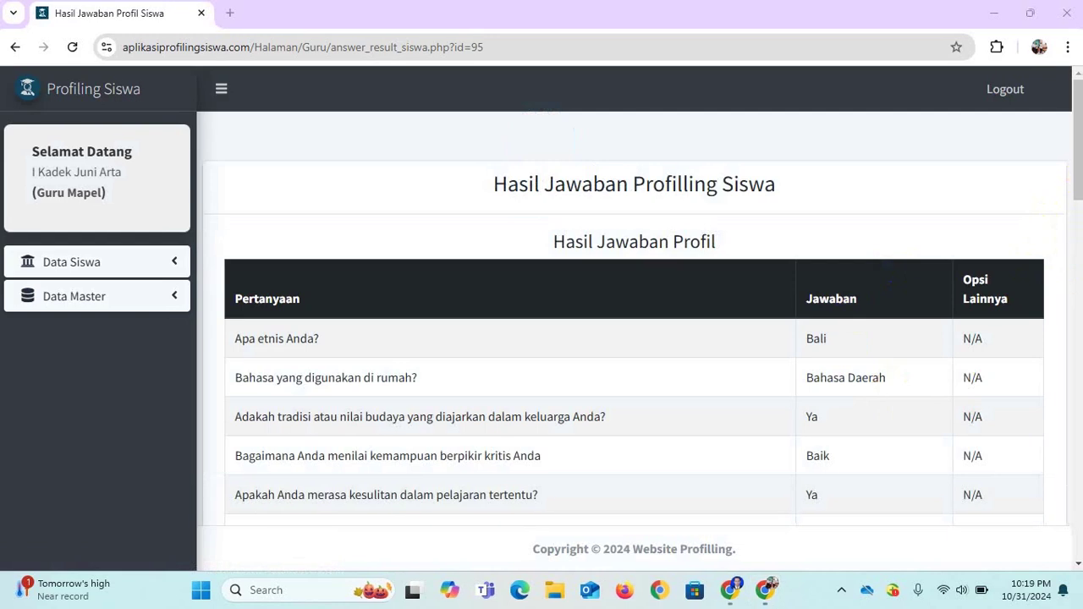
left_click_drag(1079, 170, 1079, 375)
left_click_drag(1081, 392, 1080, 497)
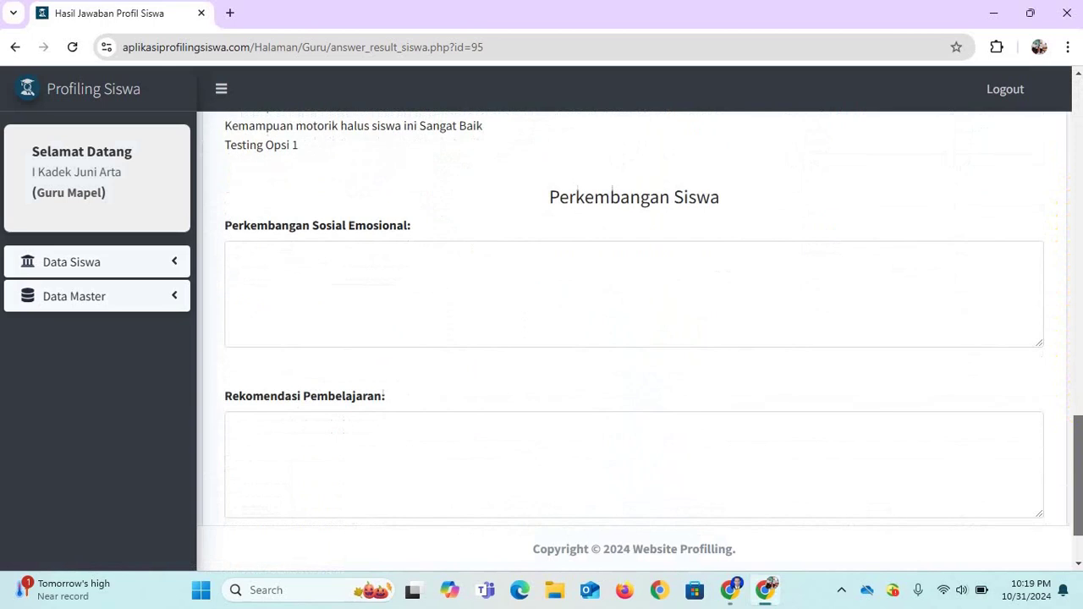
left_click(396, 284)
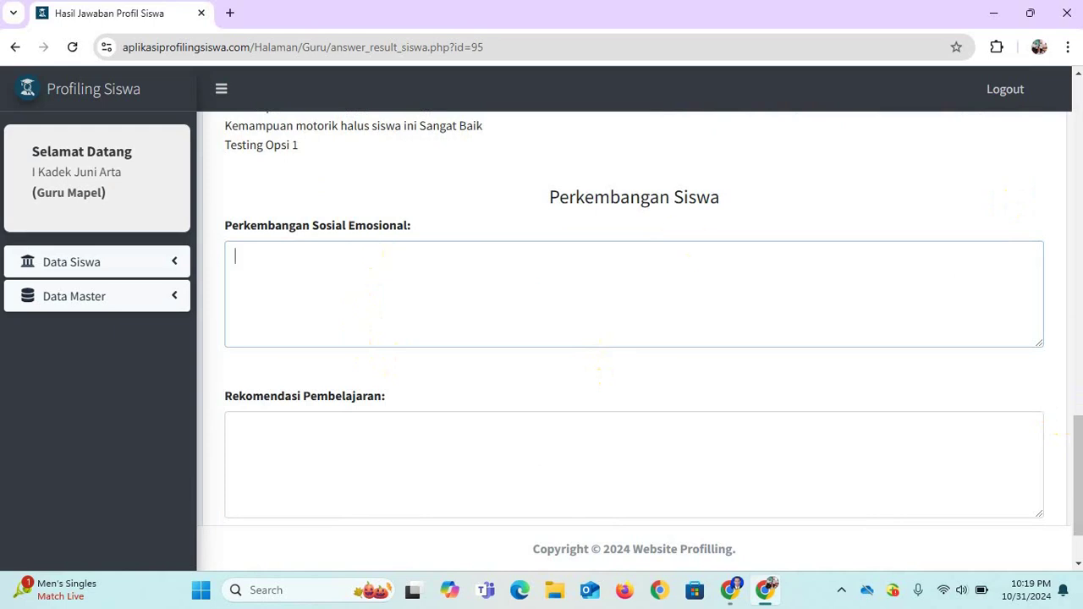
mouse_move(1077, 445)
left_mouse_down()
mouse_move(1077, 306)
mouse_move(1077, 448)
left_mouse_up()
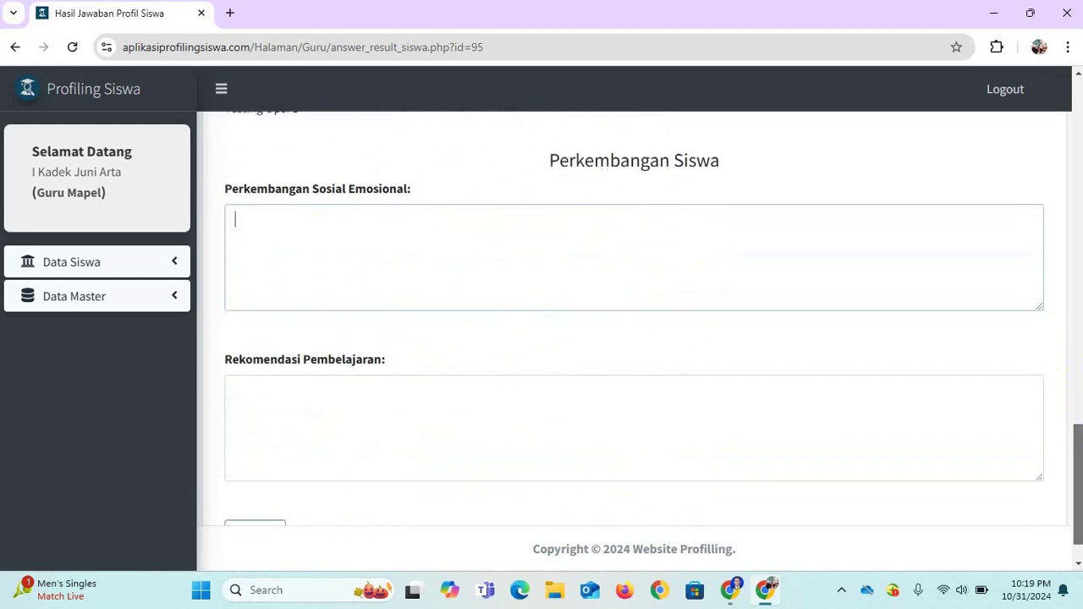
Enter 'Sangat Baik dan mudah mengontrol diri' as the Perkembangan Sosial Emosional note.
left_click(437, 442)
left_click_drag(1076, 483, 1075, 516)
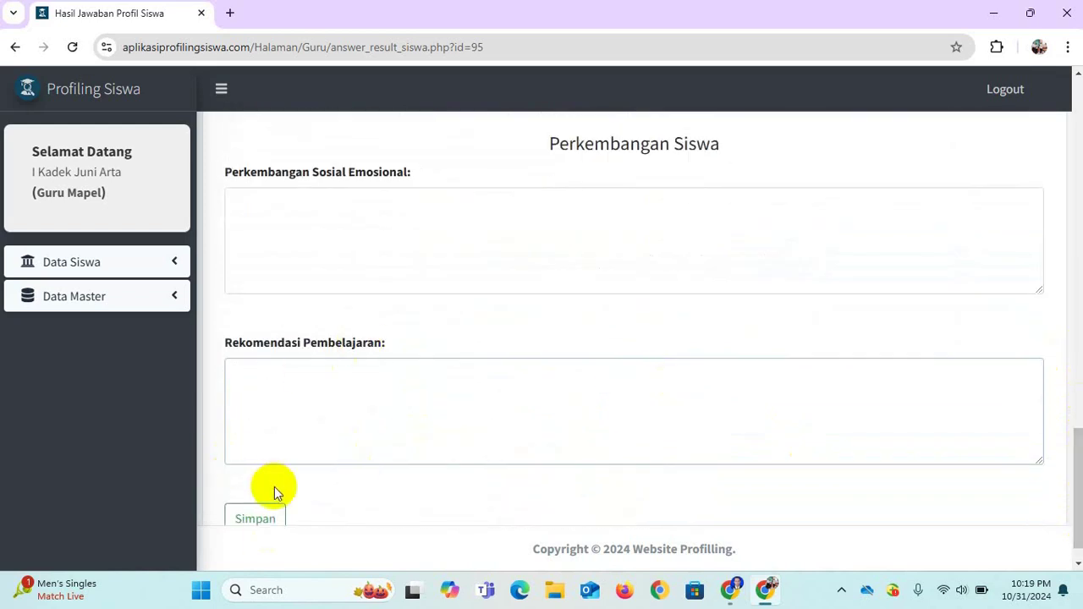
left_click(263, 519)
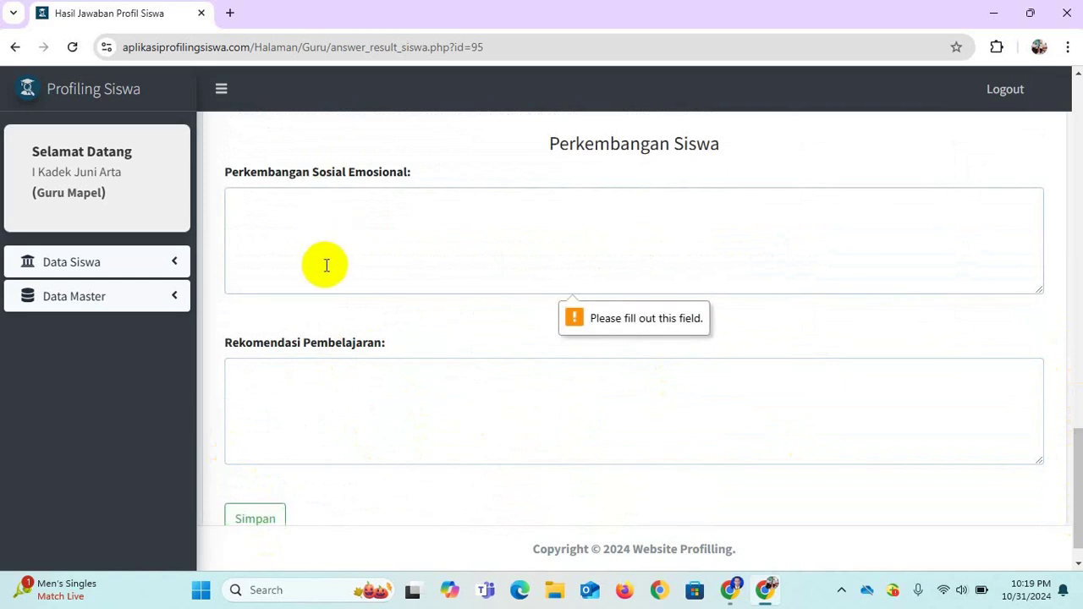
type("Sangat Ba")
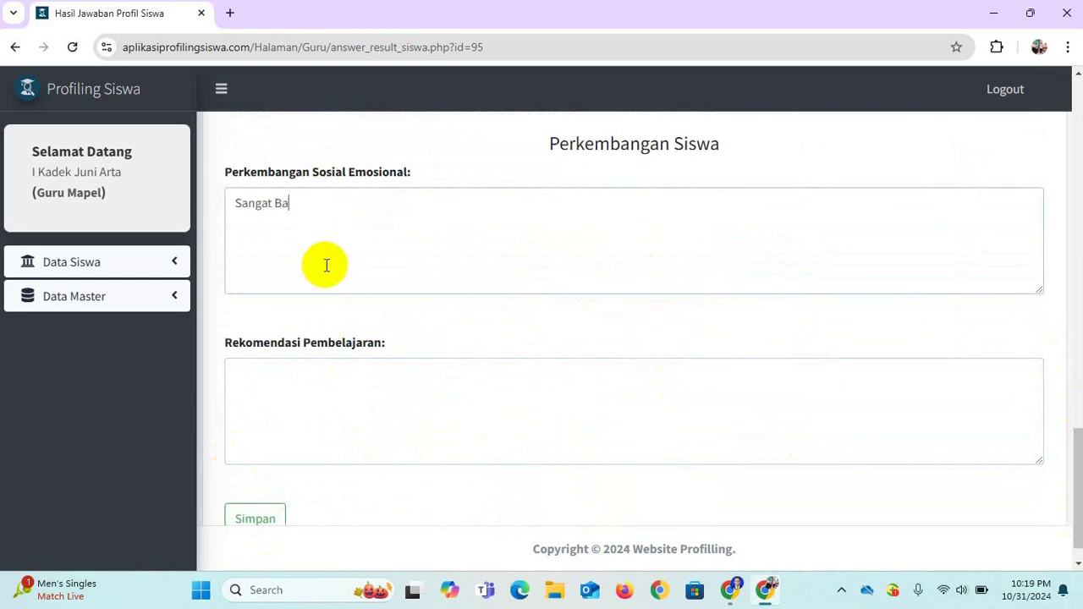
type("ik dan mudah d")
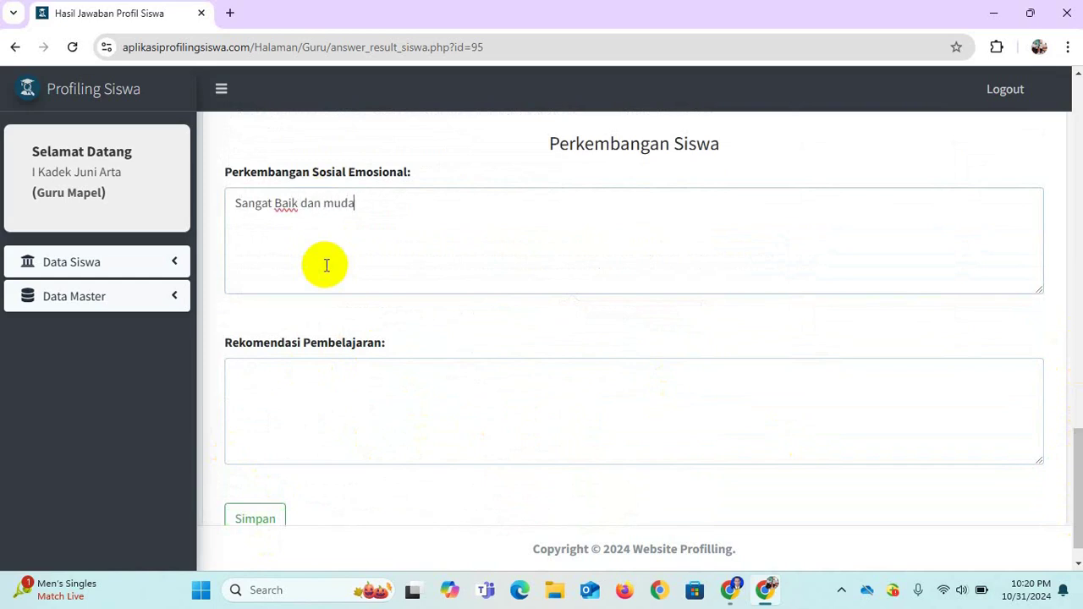
key("BackSpace")
key("BackSpace")
key("BackSpace")
key("BackSpace")
type("mudah mengontrol")
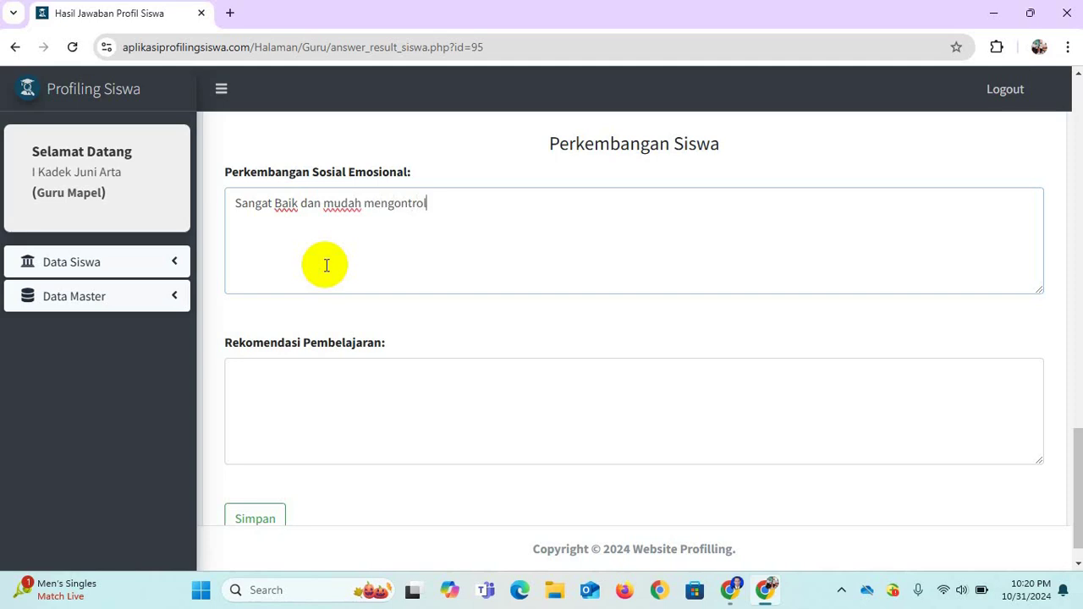
type(" diri")
Enter 'Siswa lebih diberikan perhatian terhadap perkembangan motoriknya' as Rekomendasi Pembelajaran.
left_click(321, 393)
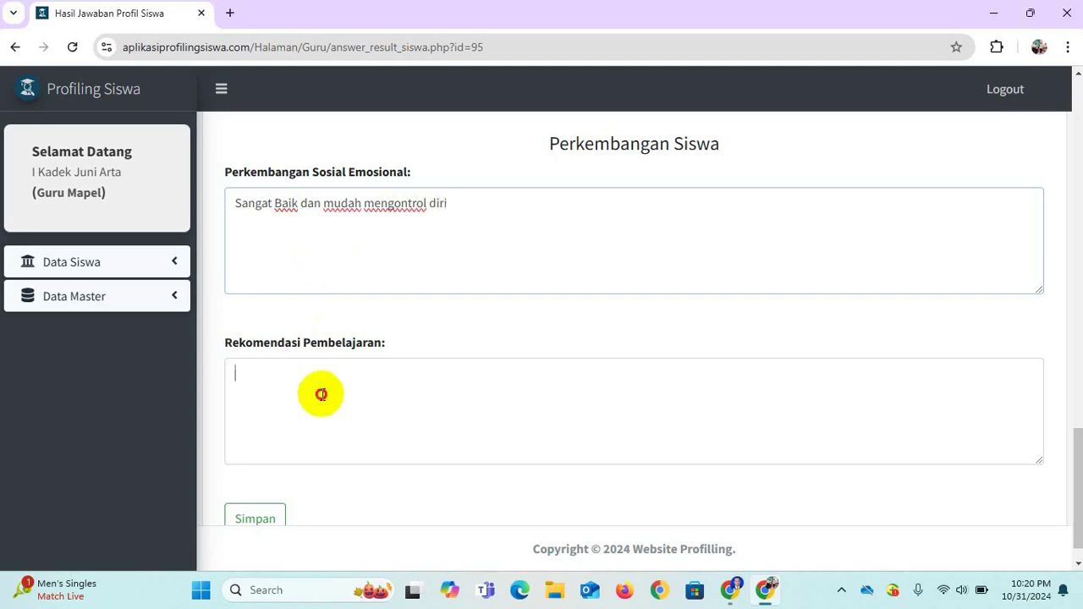
type("Siswa d")
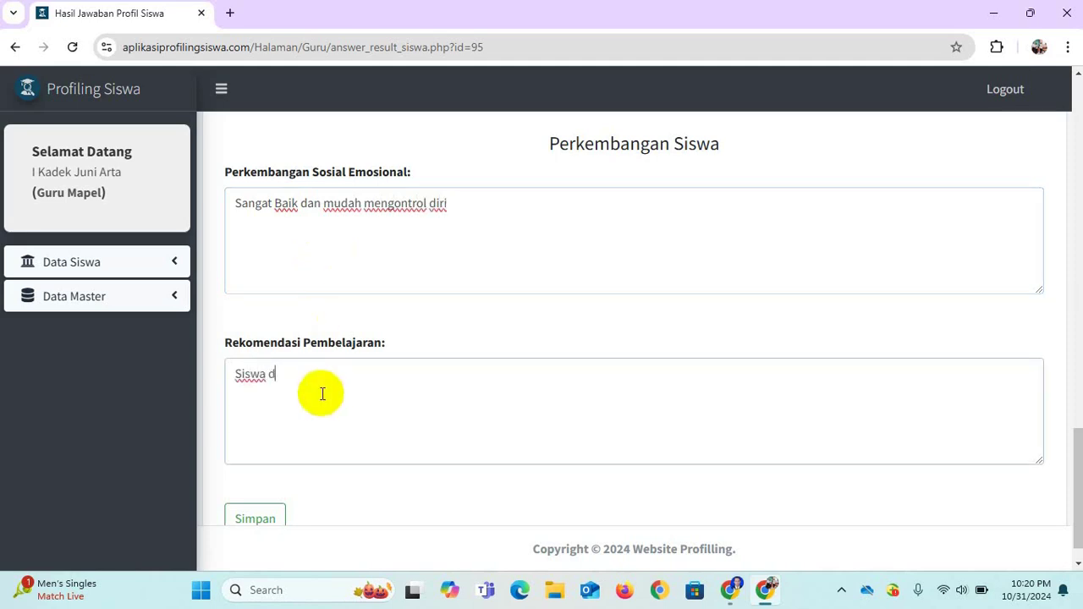
key("BackSpace")
type("me")
type("lebih diberik")
type("an perhatian")
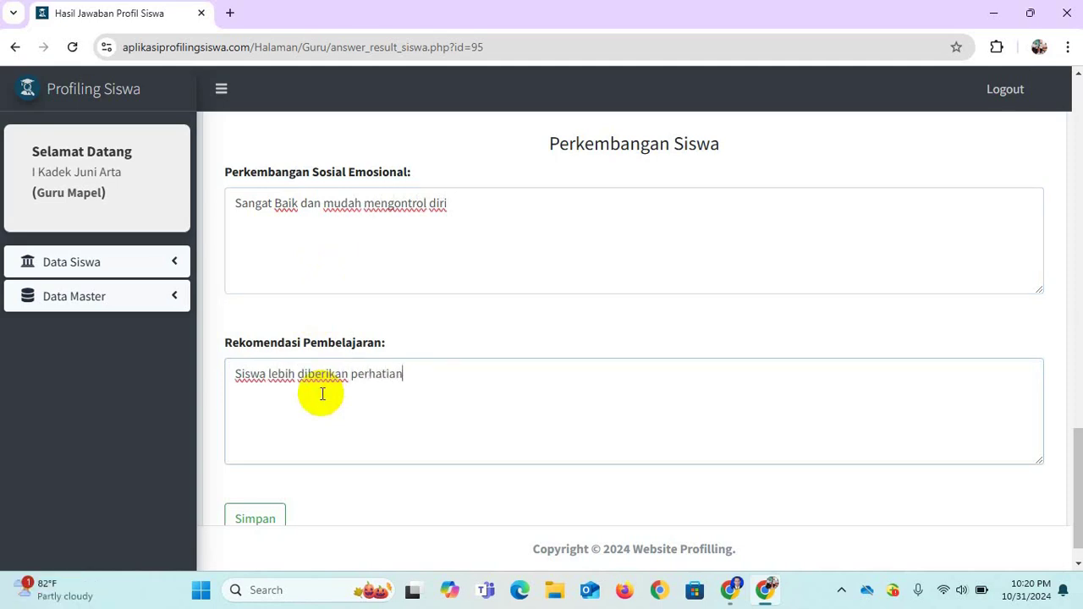
type(" terhadap ")
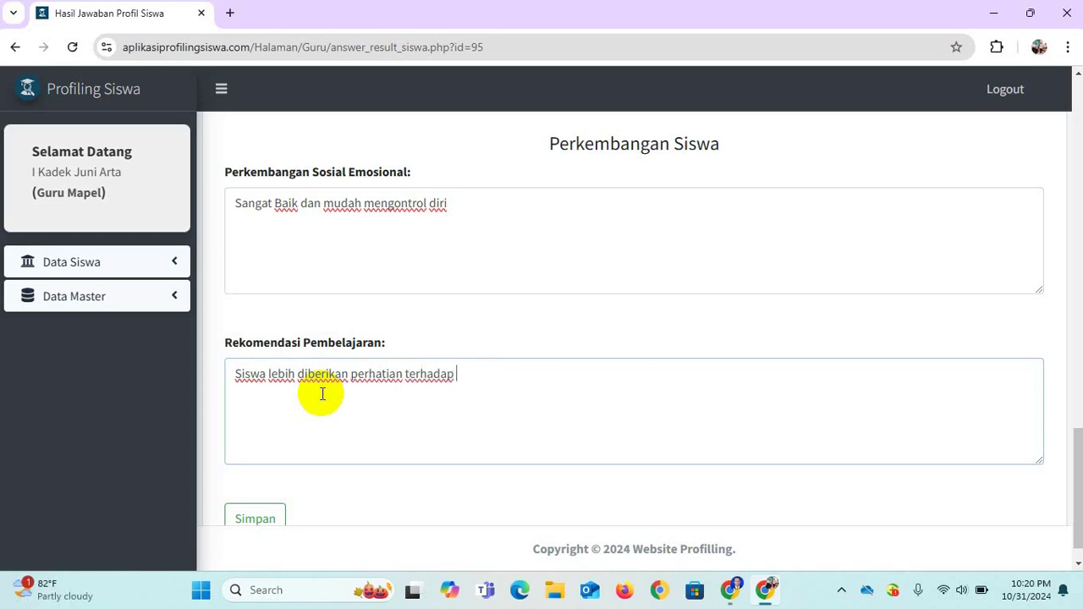
type("perkembangan m")
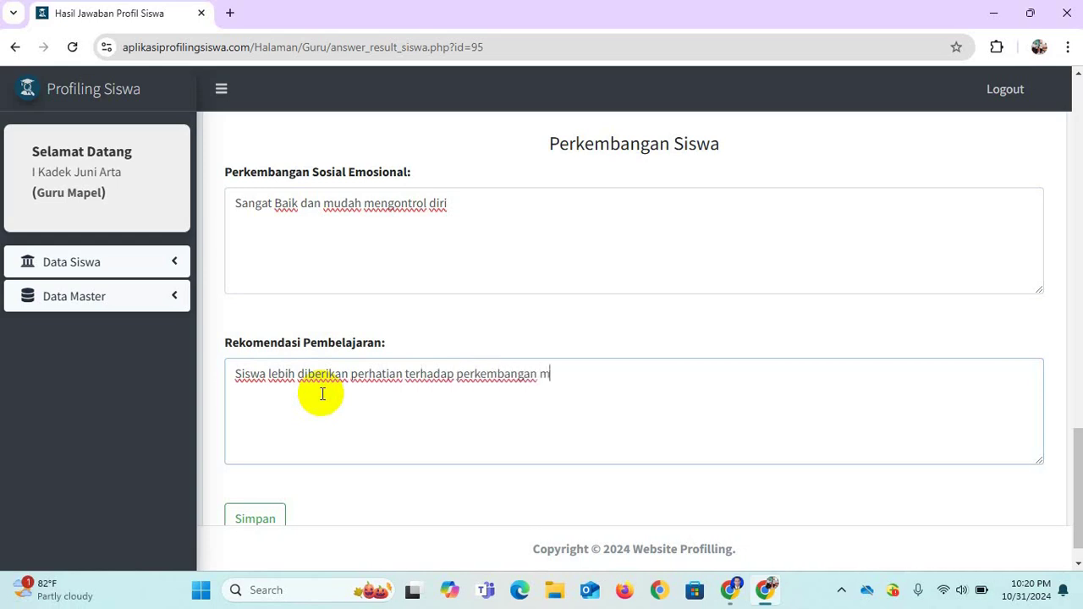
type("otoriknya")
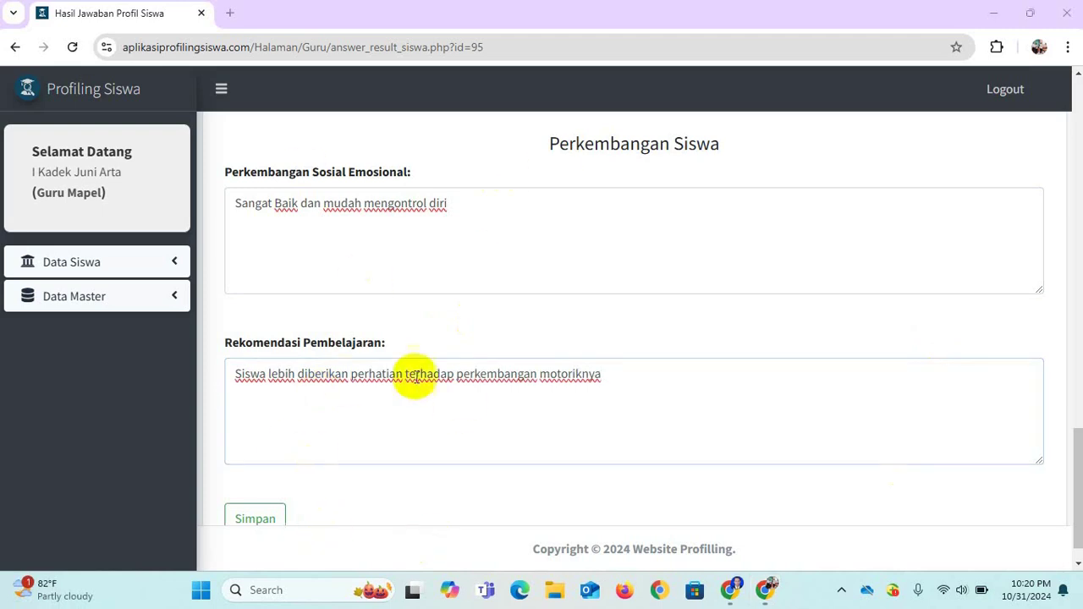
Save the development notes and generate the 4-page Surat Rekomendasi Minat & Bakat PDF.
left_click(266, 523)
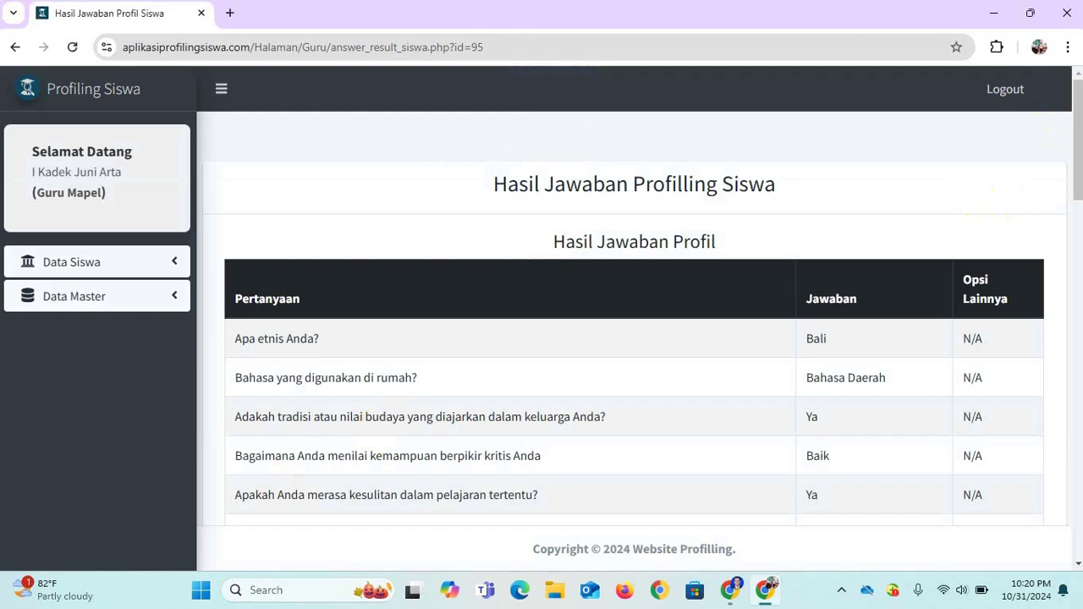
left_click_drag(1079, 92, 1079, 580)
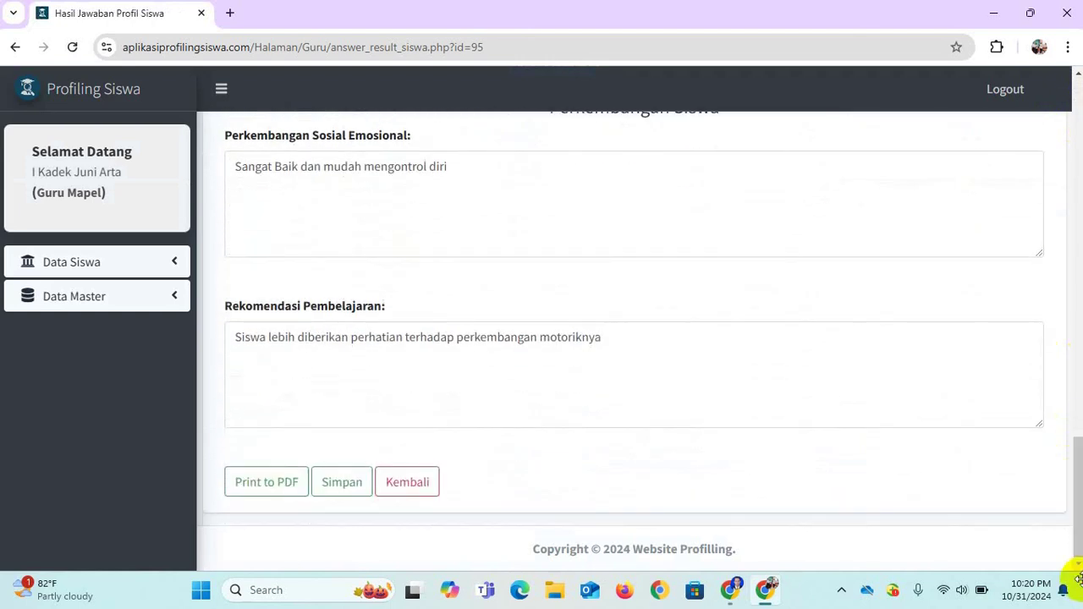
left_click(239, 484)
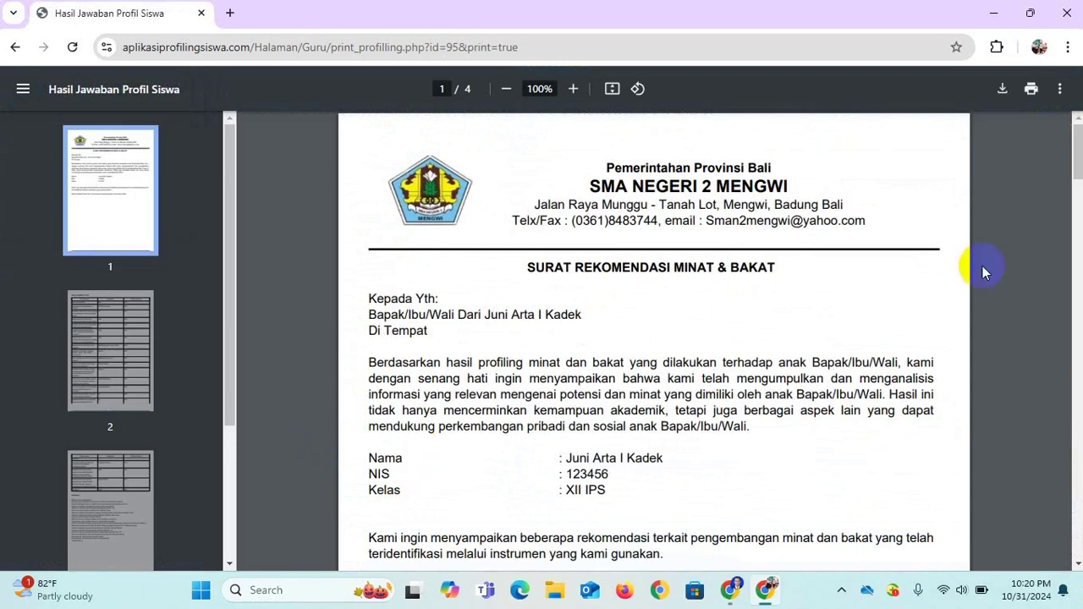
left_click(1077, 152)
left_click_drag(1077, 152, 1080, 458)
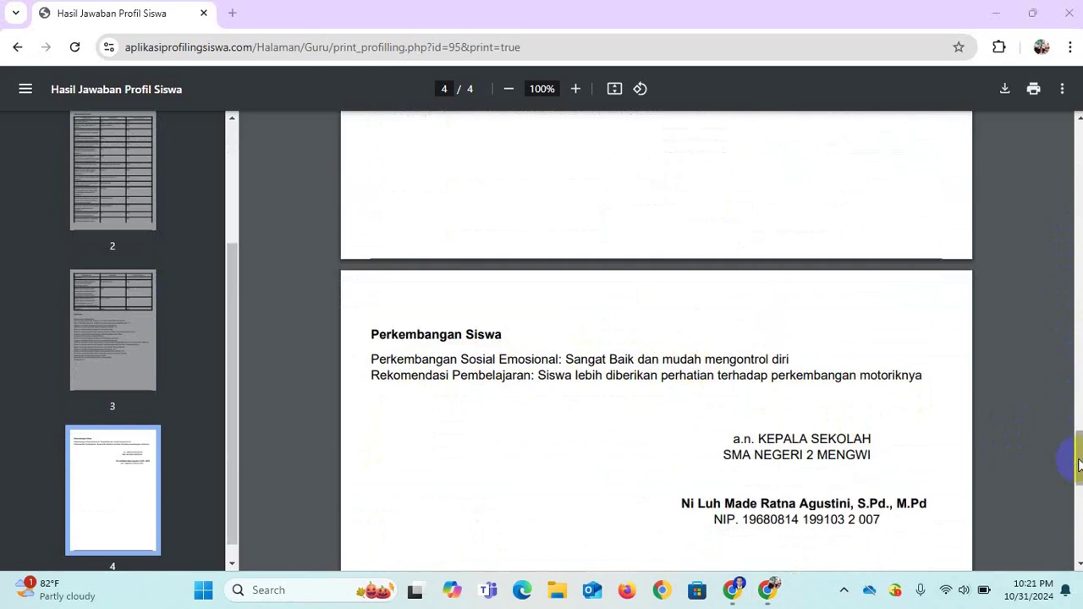
left_click_drag(1078, 450, 1064, 119)
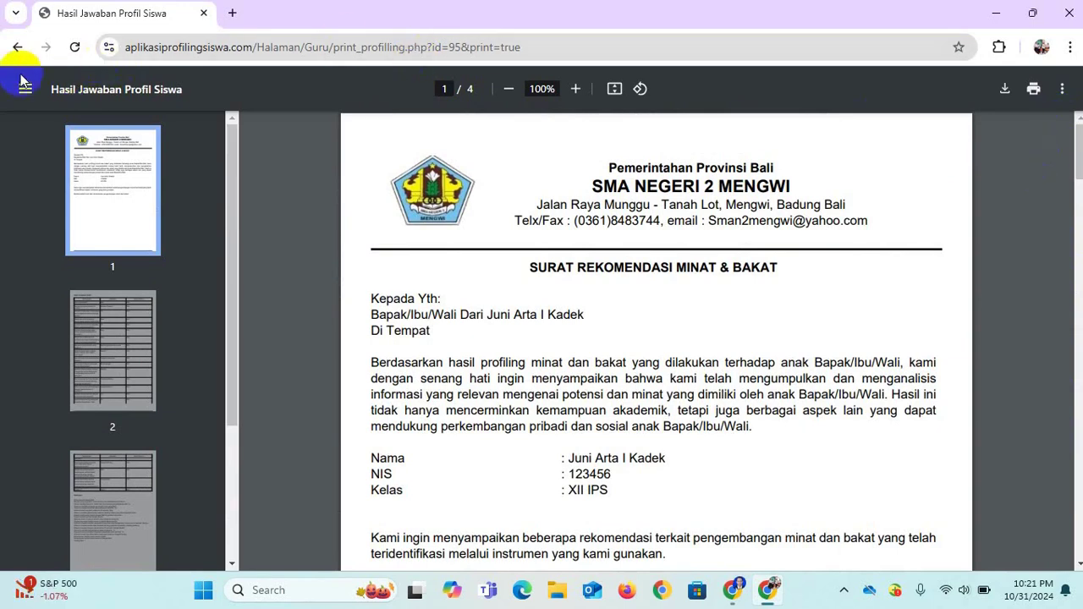
Return from the PDF preview to the result page and log out of the teacher account.
left_click(14, 50)
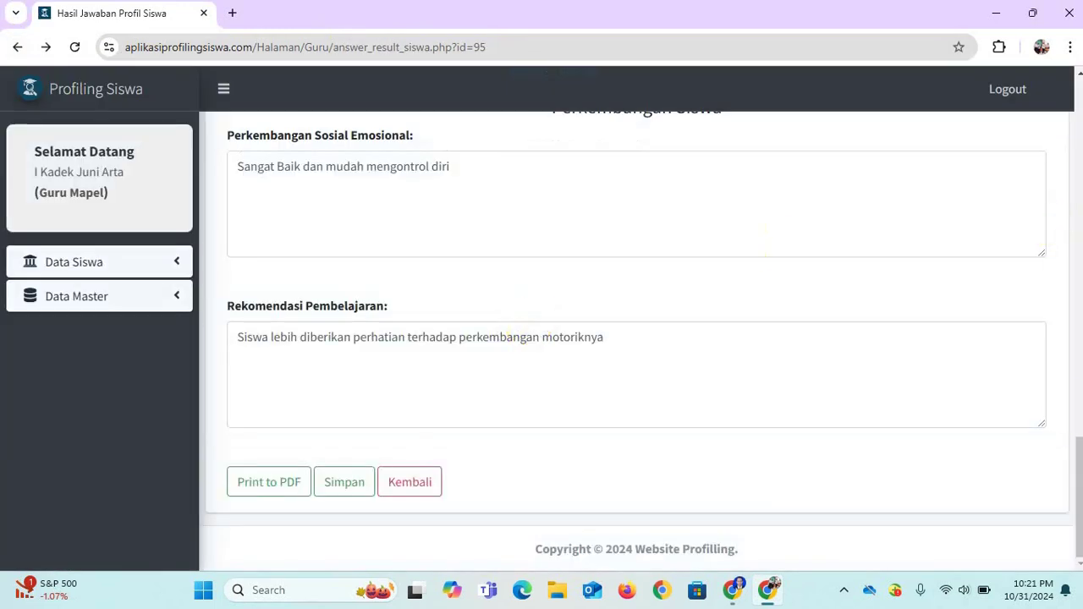
left_click(1079, 484)
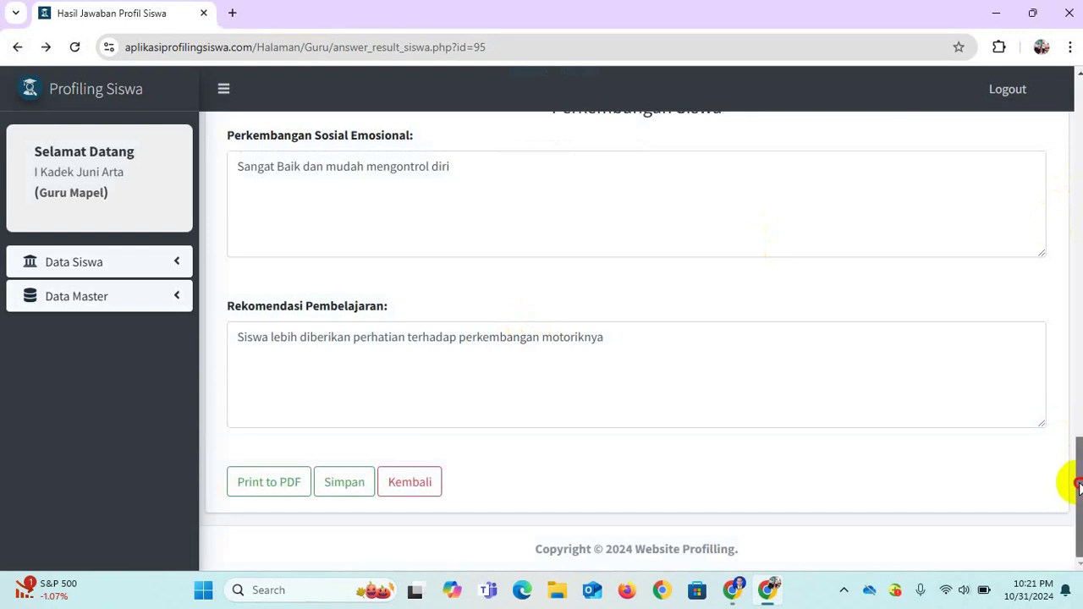
left_click_drag(1079, 485, 1071, 116)
left_click(1021, 91)
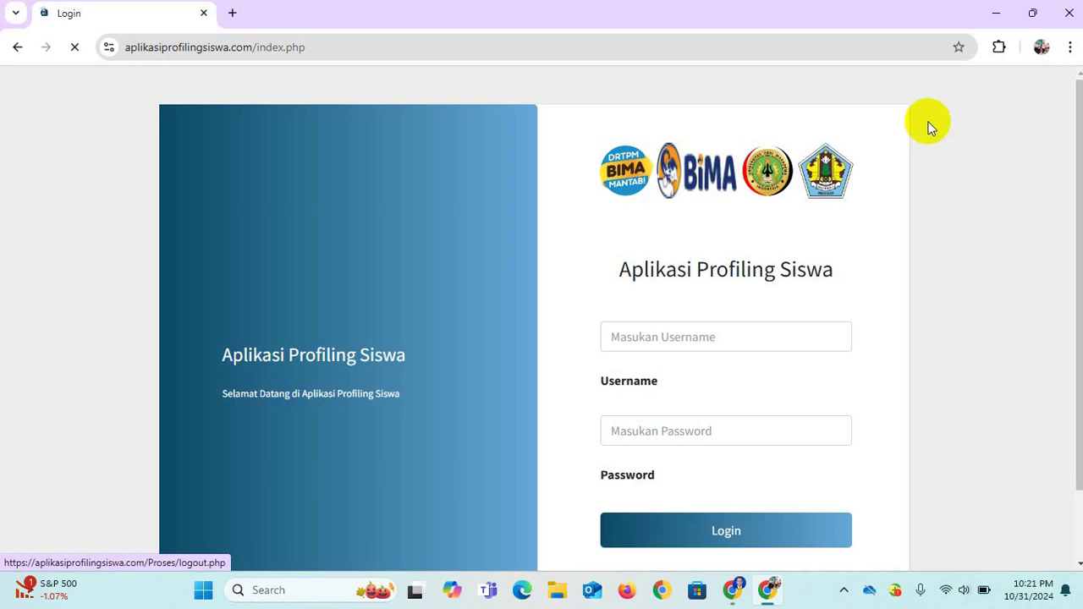
Sign in with the parent (Orang Tua/Wali) account's username and password.
left_click(688, 336)
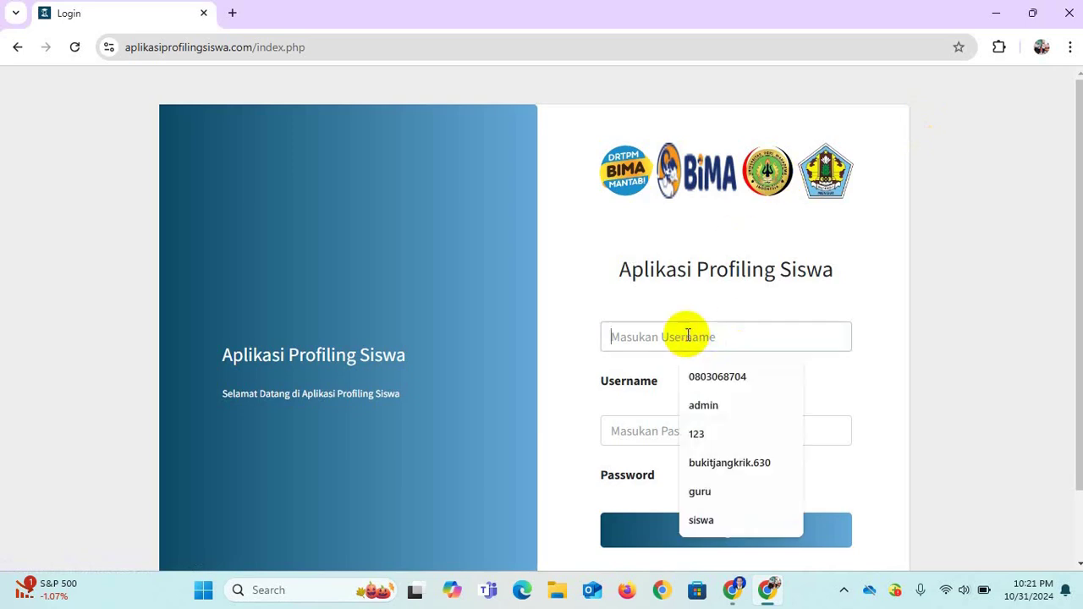
type("ortu")
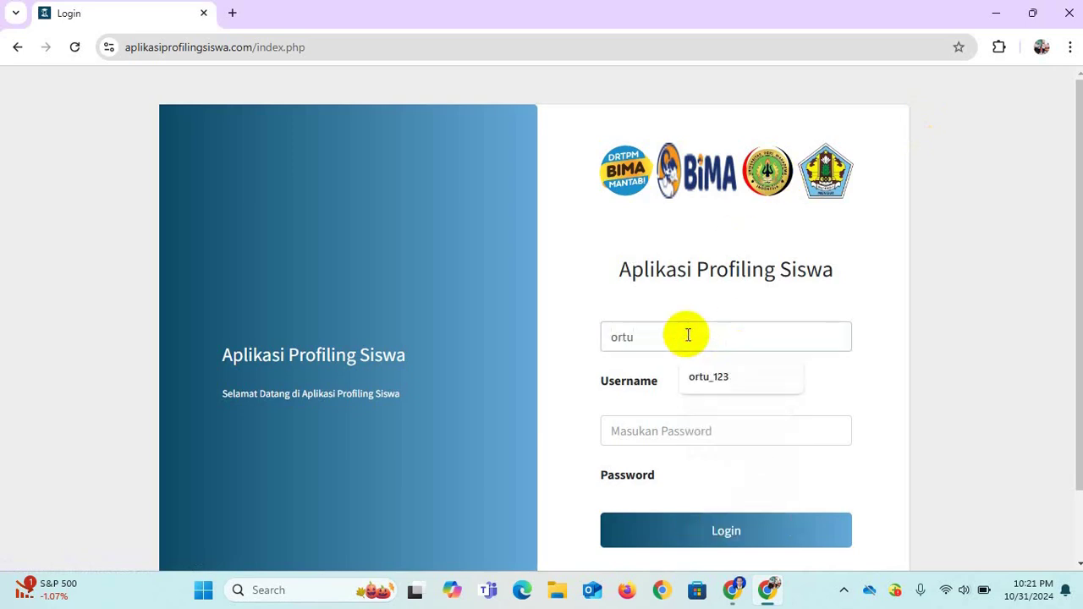
type("_123456")
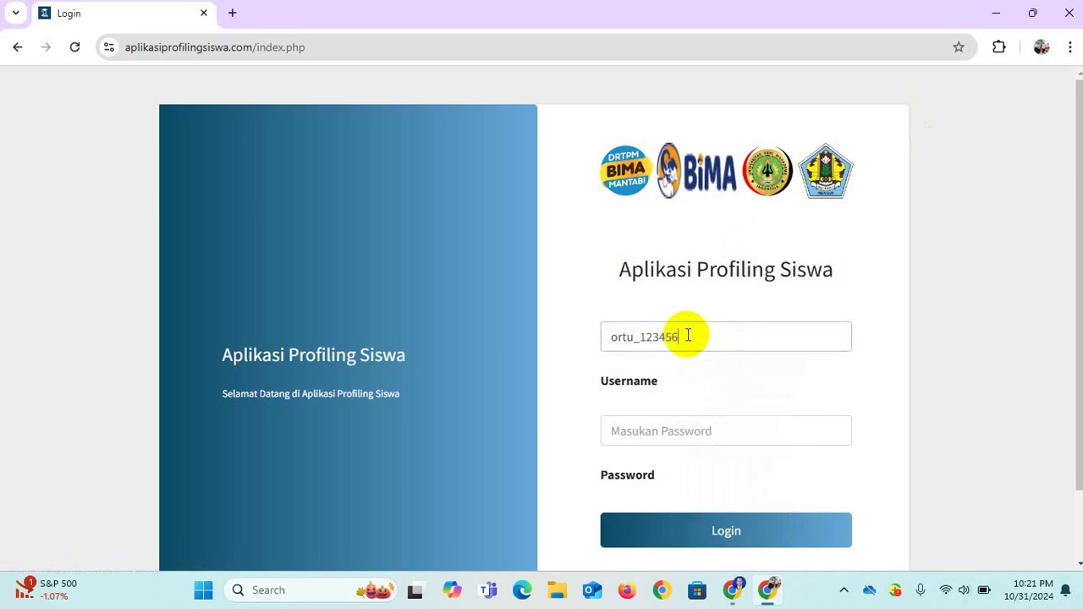
left_click(660, 436)
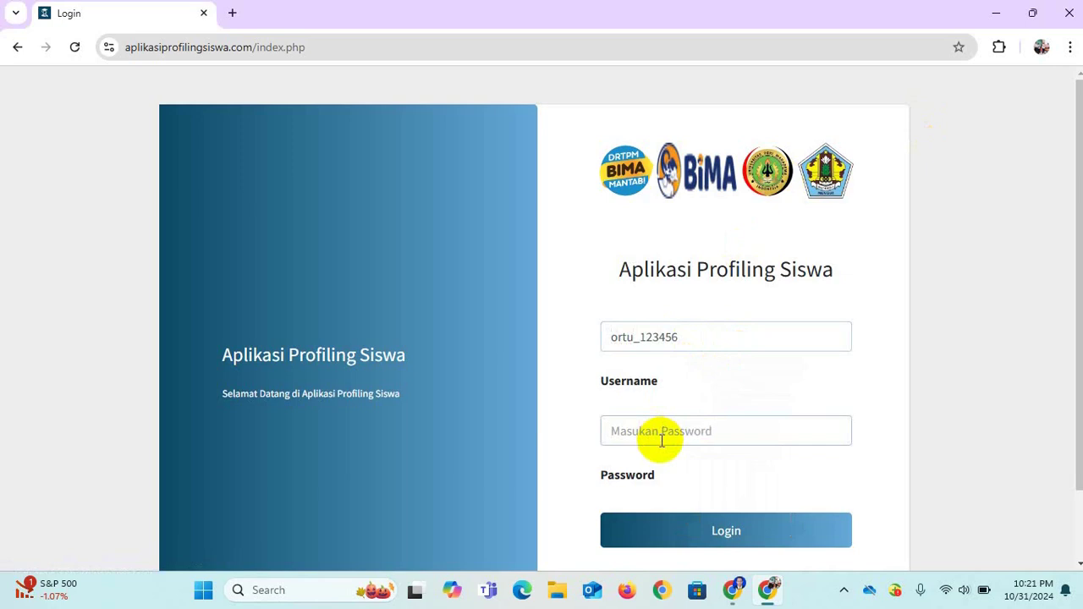
type("1")
left_click(712, 534)
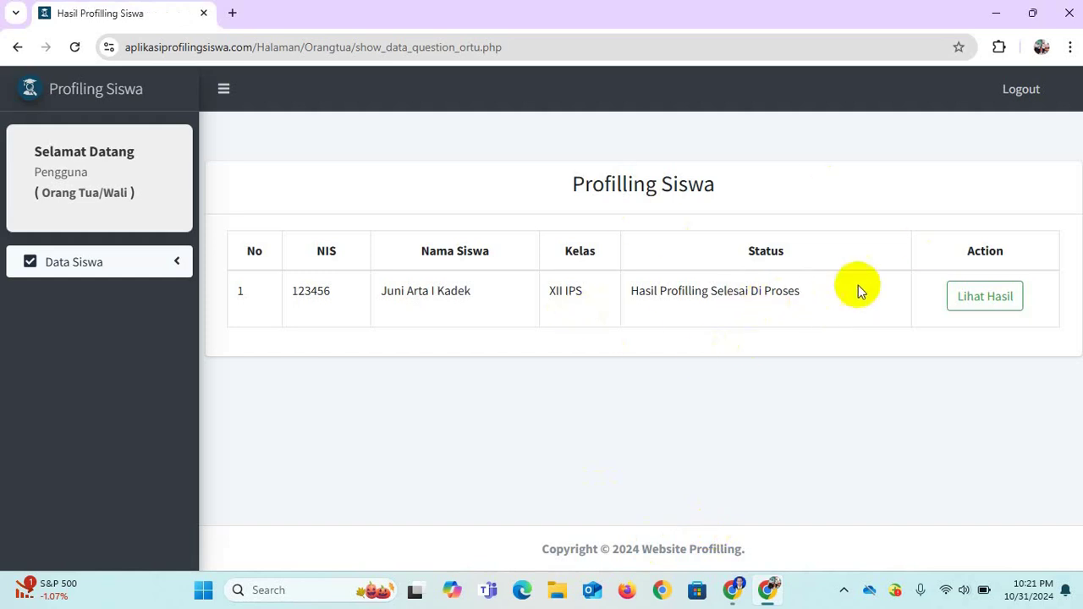
left_click(972, 300)
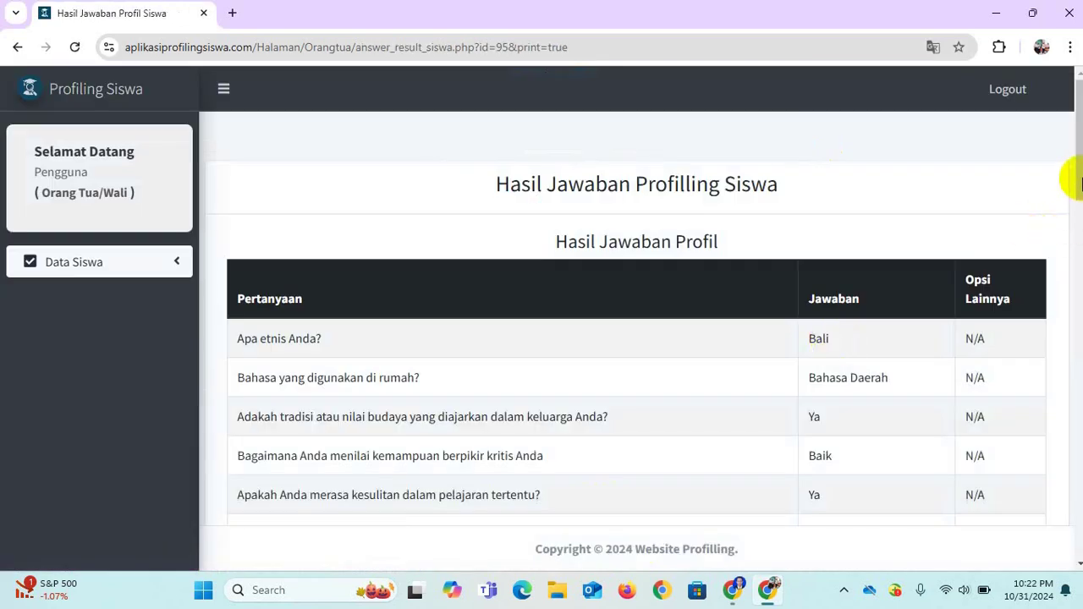
left_click_drag(1073, 177, 1059, 551)
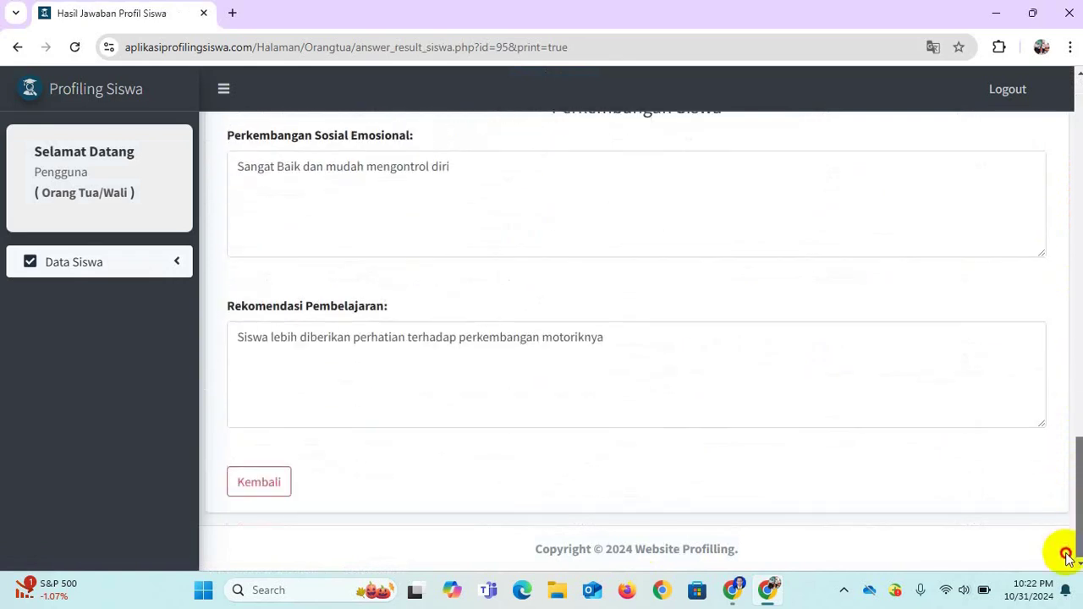
left_click(602, 409)
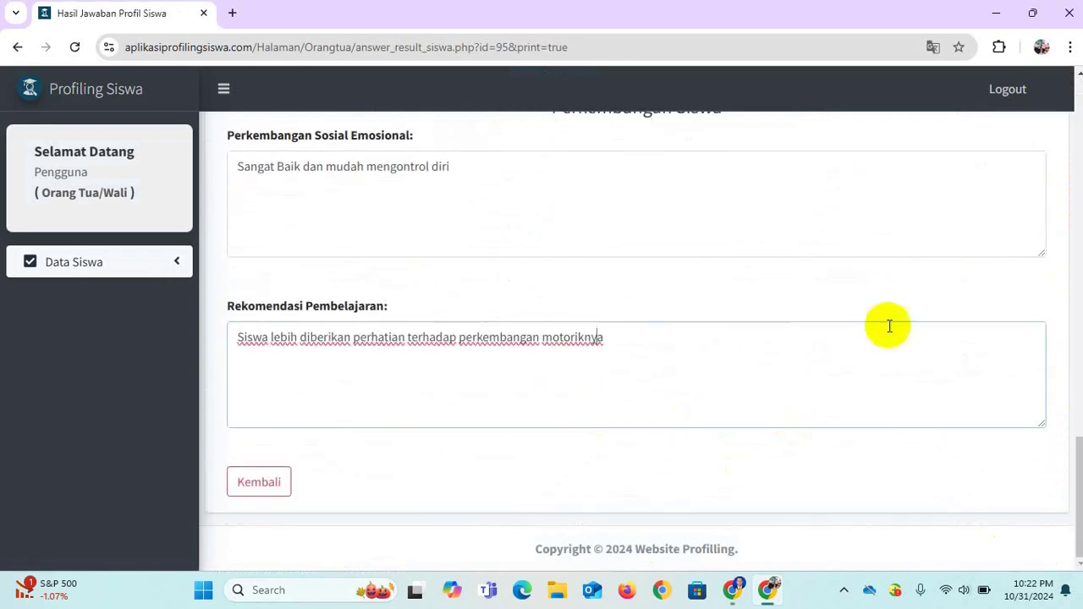
left_click(773, 347)
key("BackSpace")
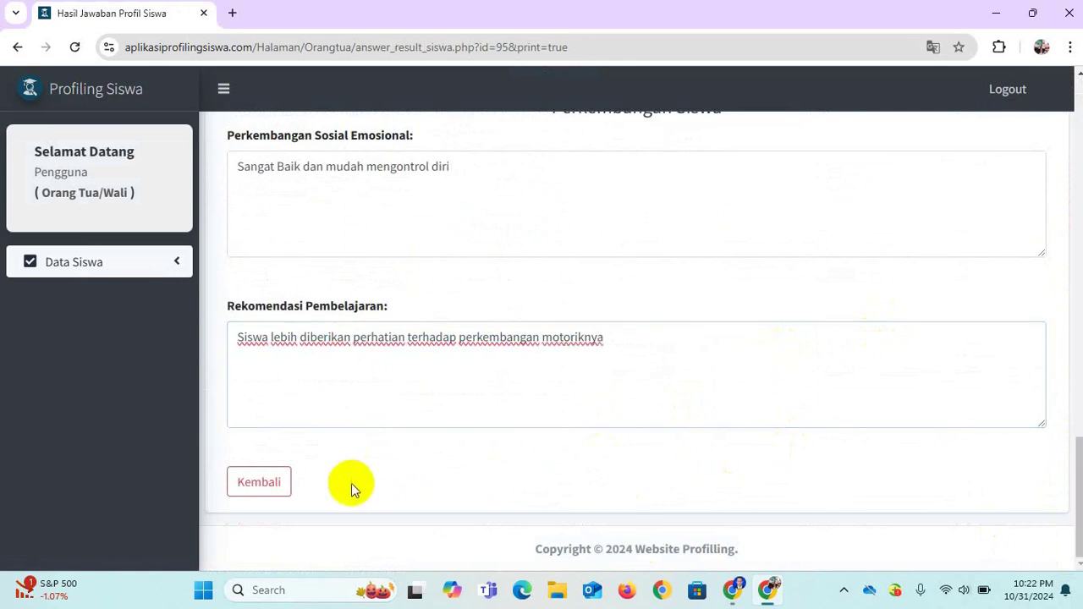
left_click(267, 484)
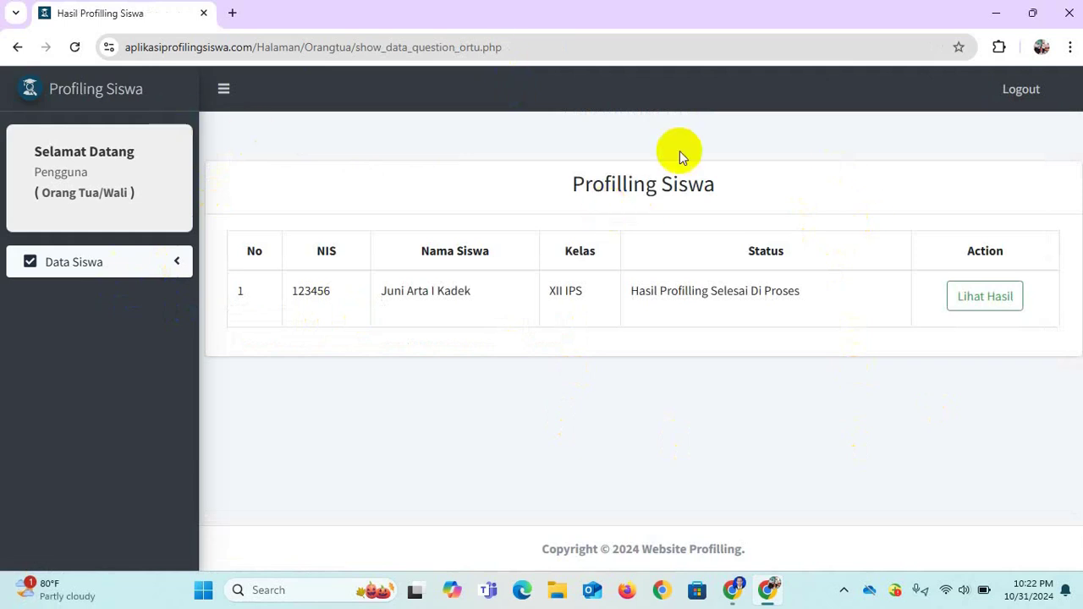
left_click(1011, 91)
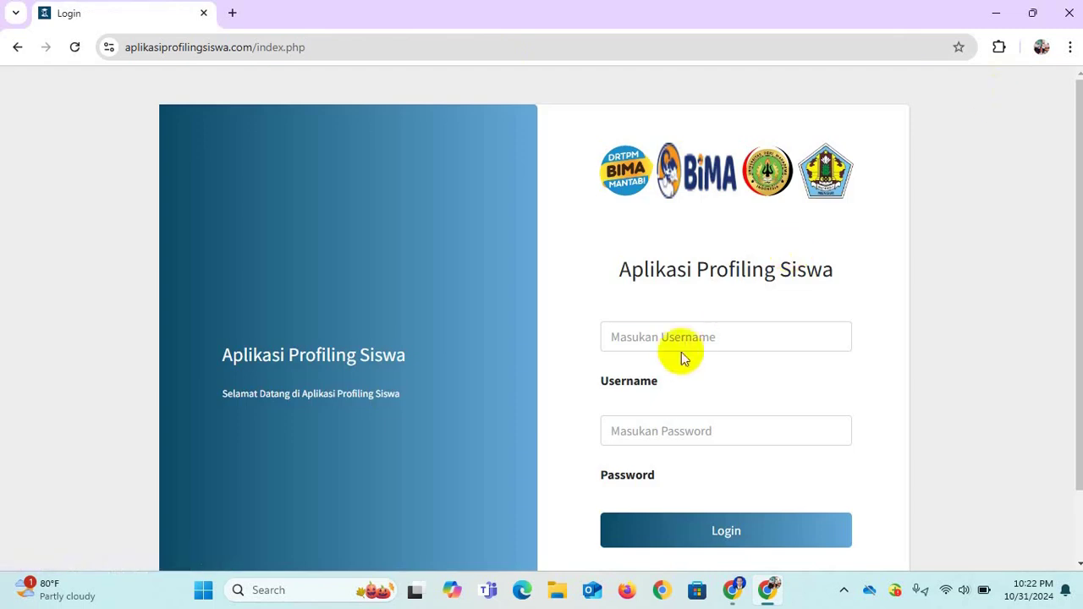
Log in as the Guru Mapel teacher with the teacher's username and password, correcting the username.
triple_click(681, 349)
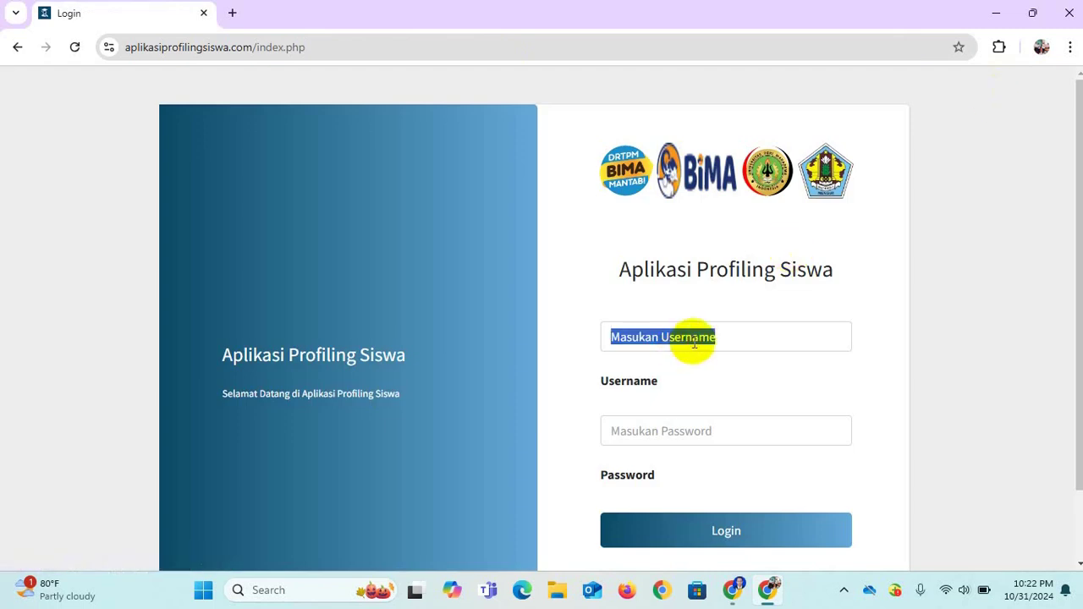
left_click(726, 337)
type("123")
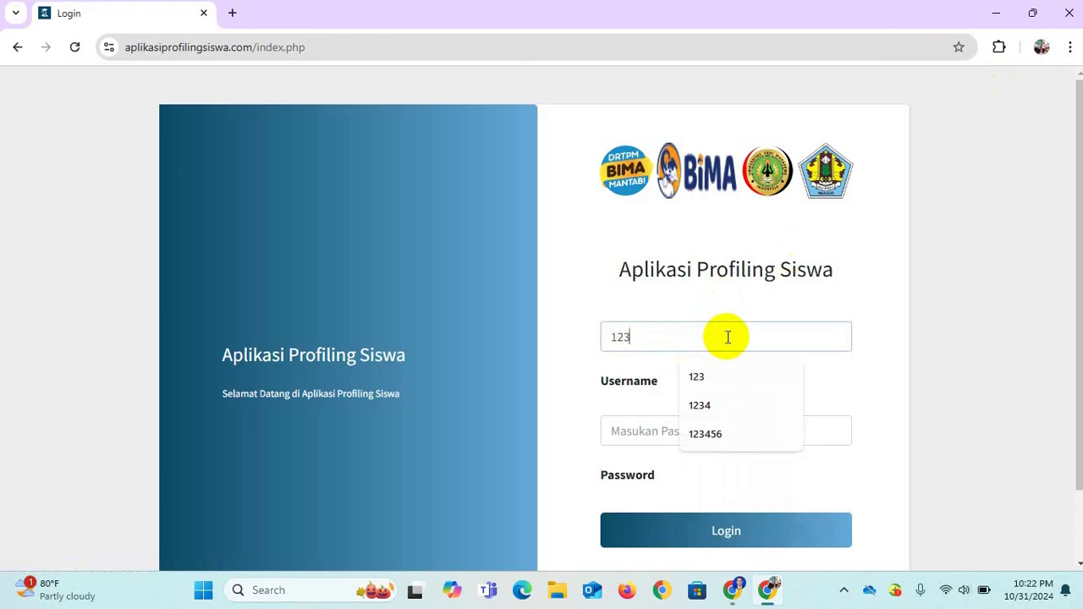
left_click(649, 435)
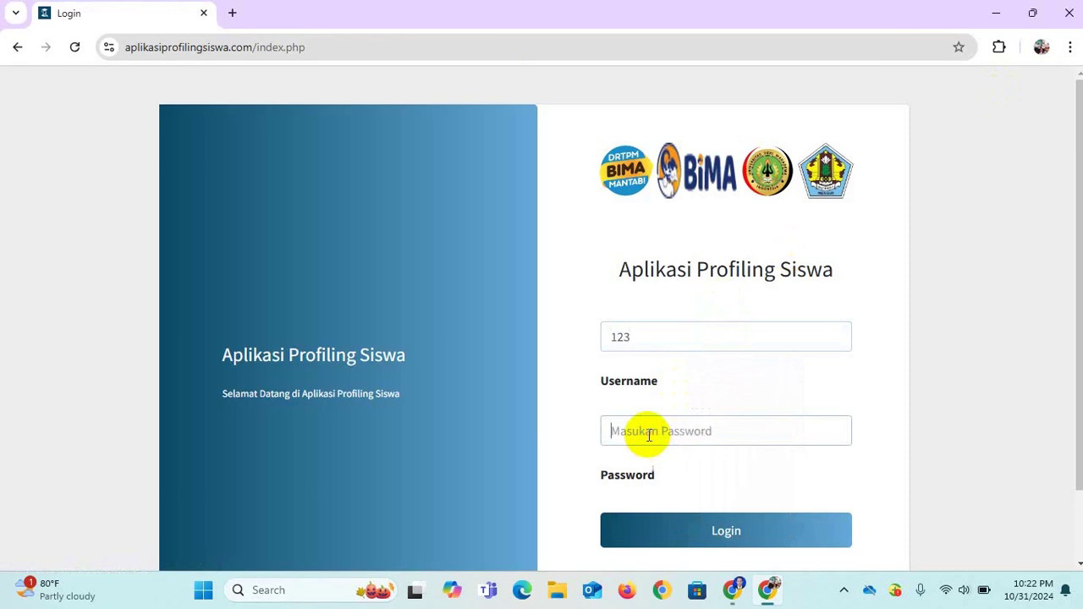
type("123")
left_click(660, 341)
type("4")
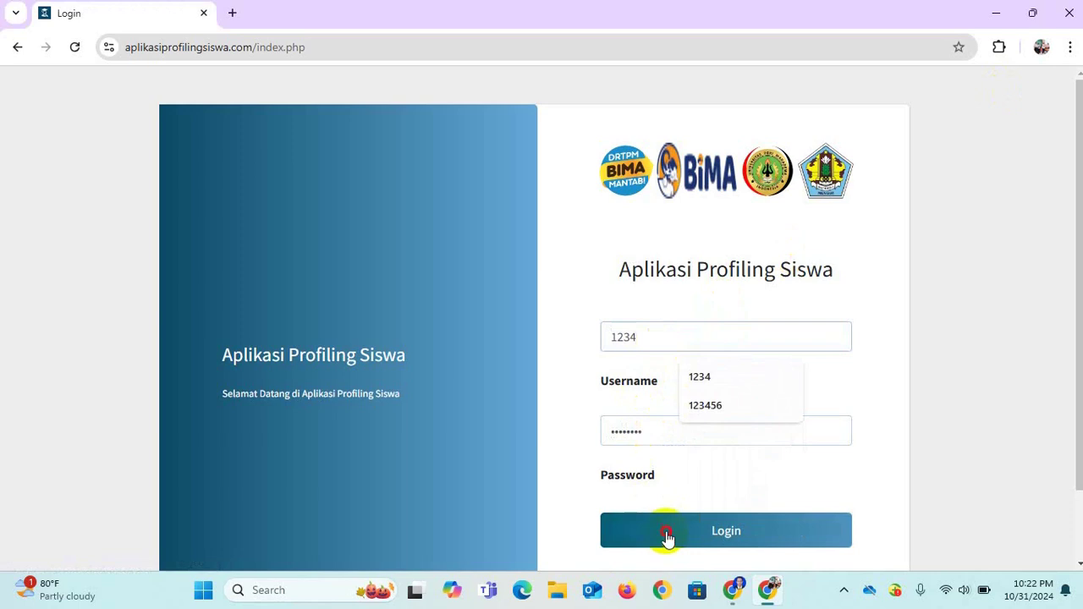
left_click(666, 531)
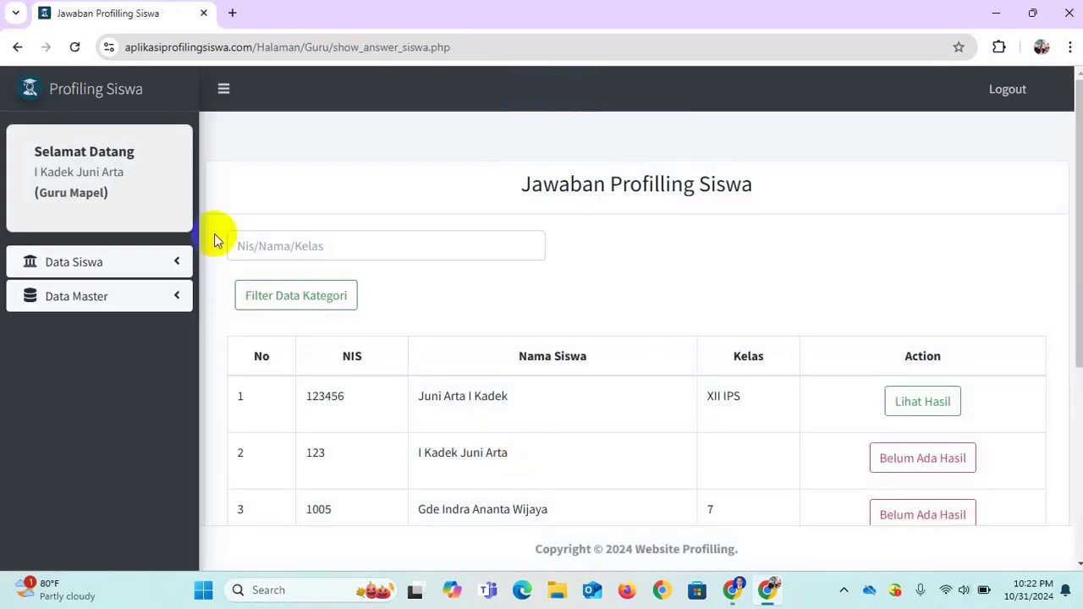
Delete the Testing category under Data Master > Kategori Pertanyaan and confirm the deletion.
left_click(151, 269)
left_click(131, 335)
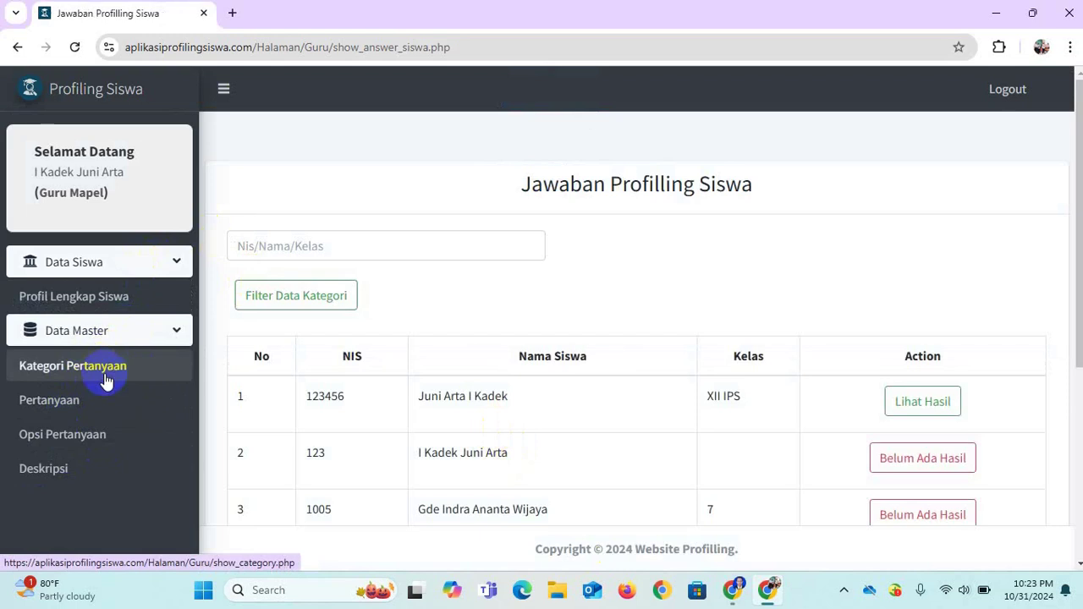
left_click(104, 377)
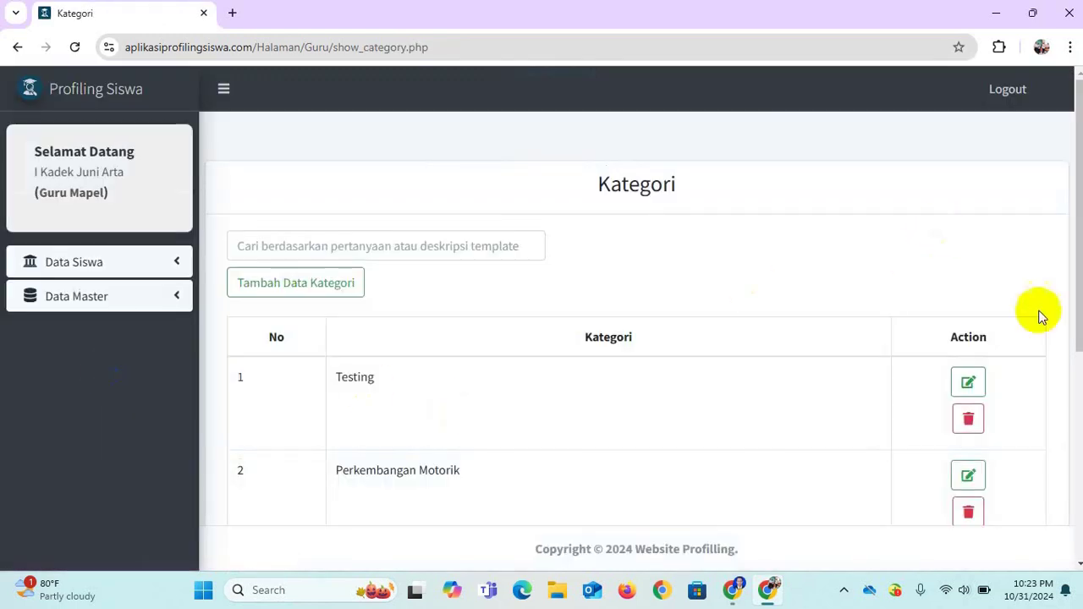
left_click(968, 419)
left_click(540, 418)
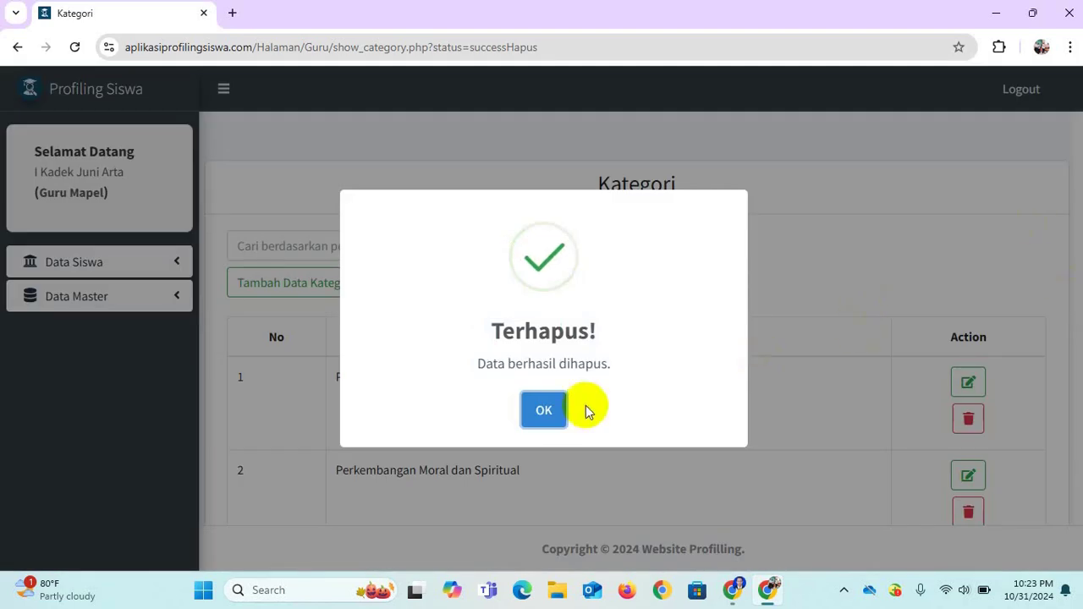
left_click(540, 411)
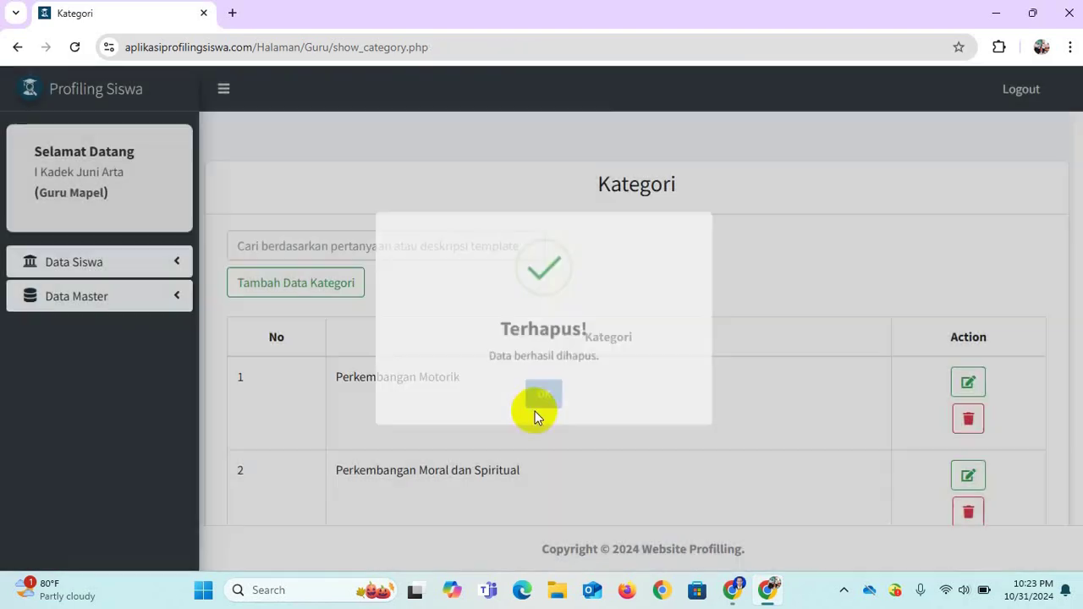
left_click_drag(1079, 201, 1049, 179)
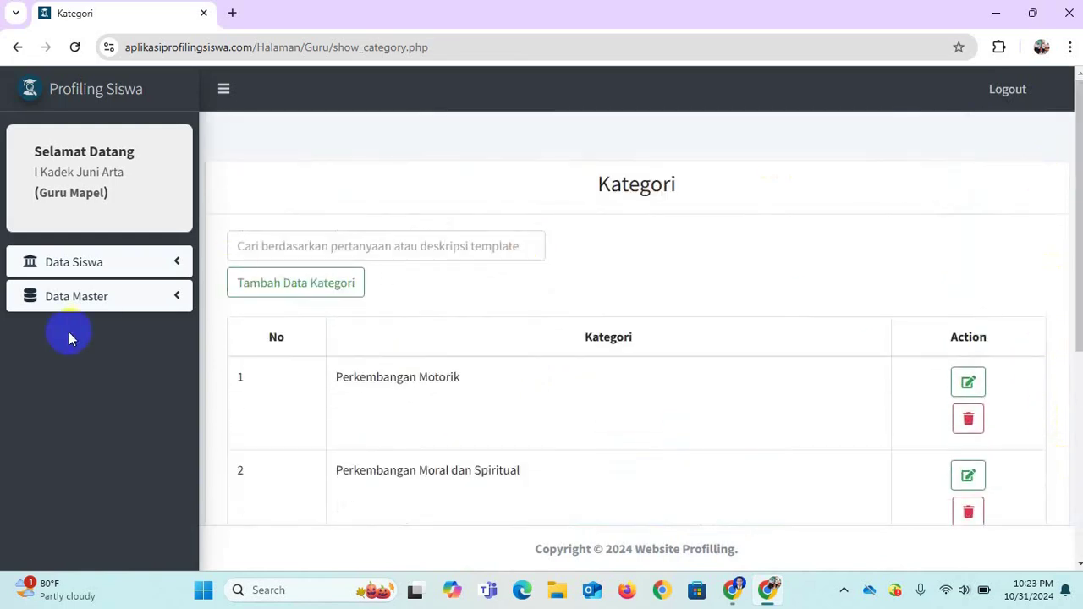
left_click(98, 294)
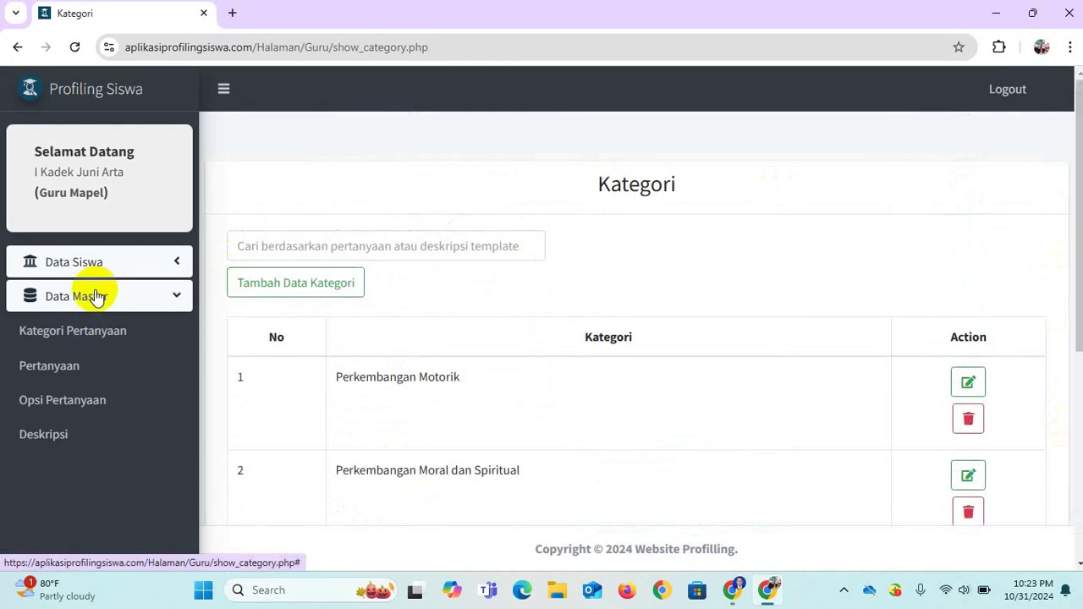
Go from the Pertanyaan list to Opsi Pertanyaan, showing 'Testing ?' with Opsi 1 and Opsi 2.
left_click(67, 371)
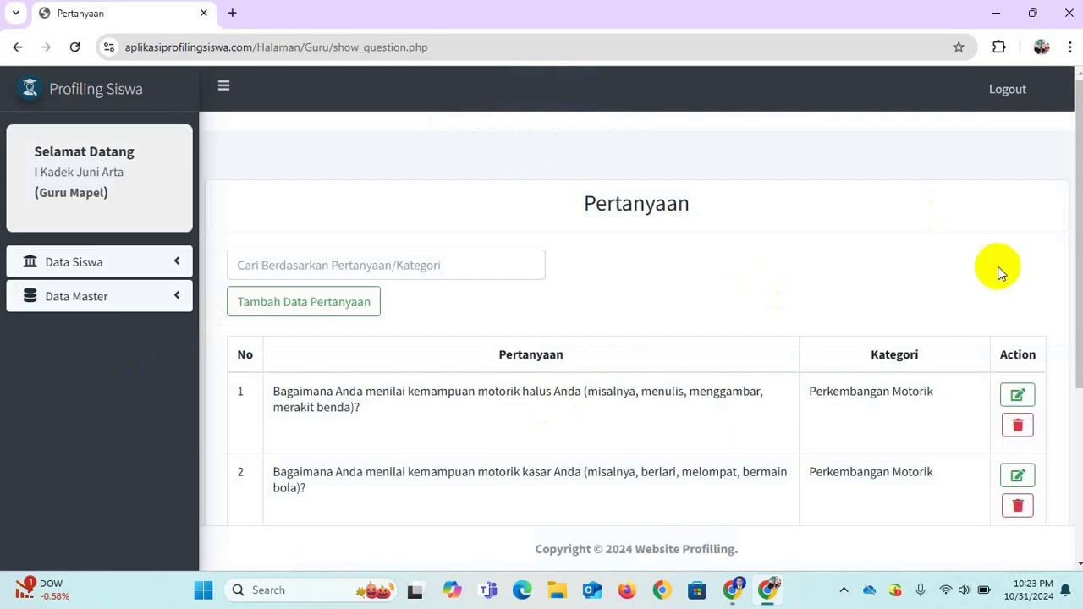
left_click_drag(1077, 222, 1064, 290)
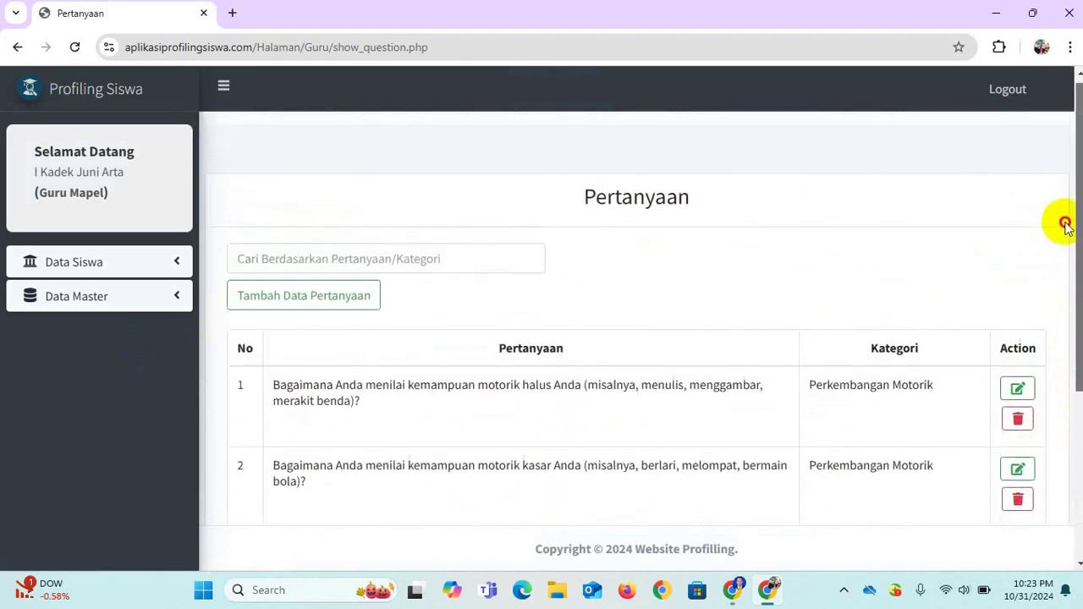
left_click(93, 303)
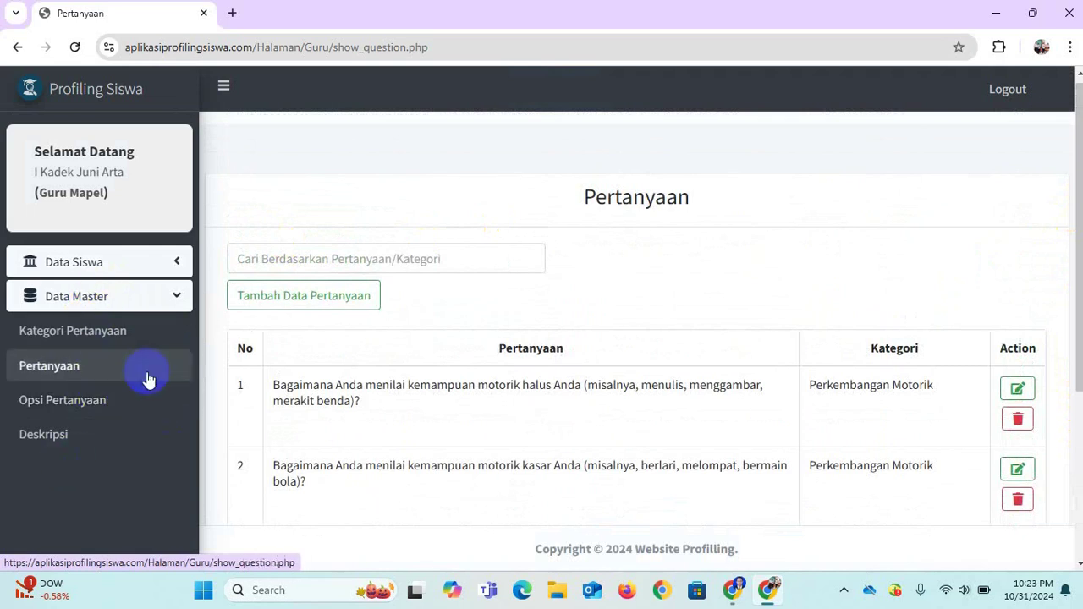
left_click(74, 408)
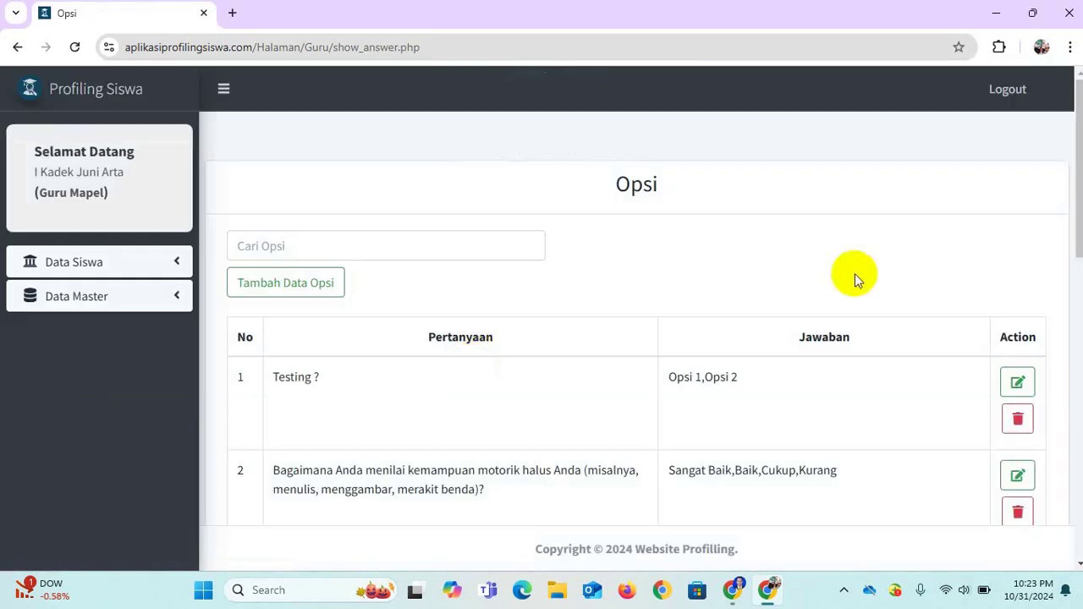
left_click(1019, 419)
left_click(491, 436)
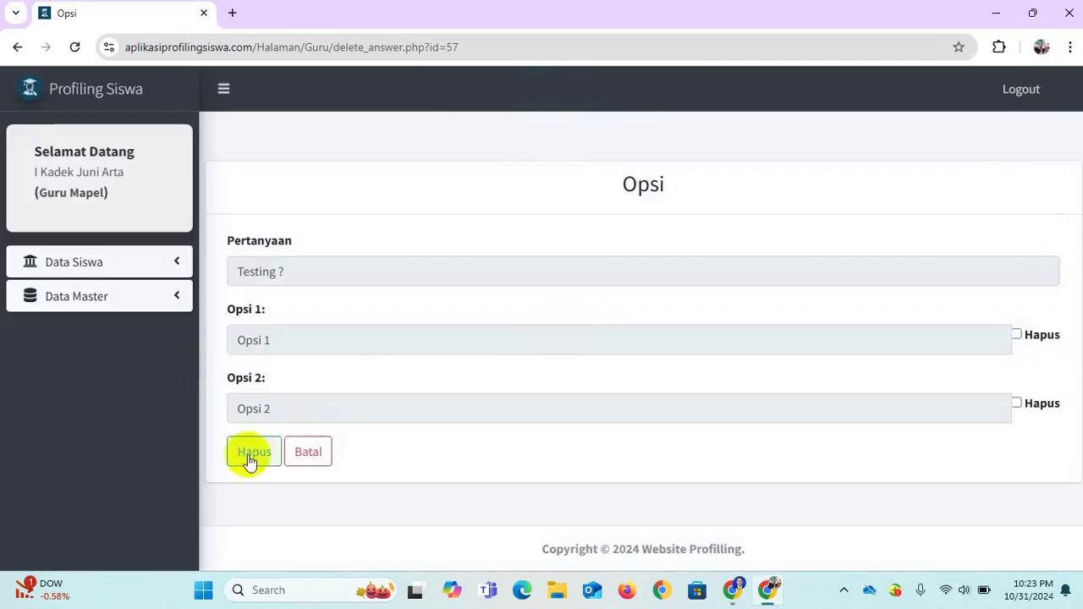
left_click(249, 452)
left_click(522, 414)
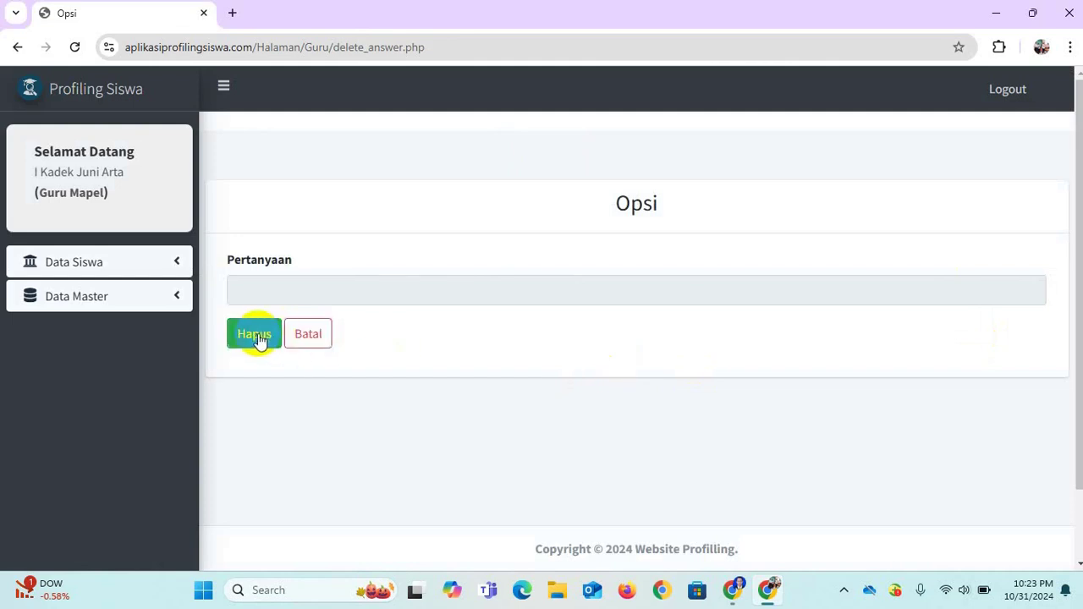
left_click(258, 336)
left_click(515, 413)
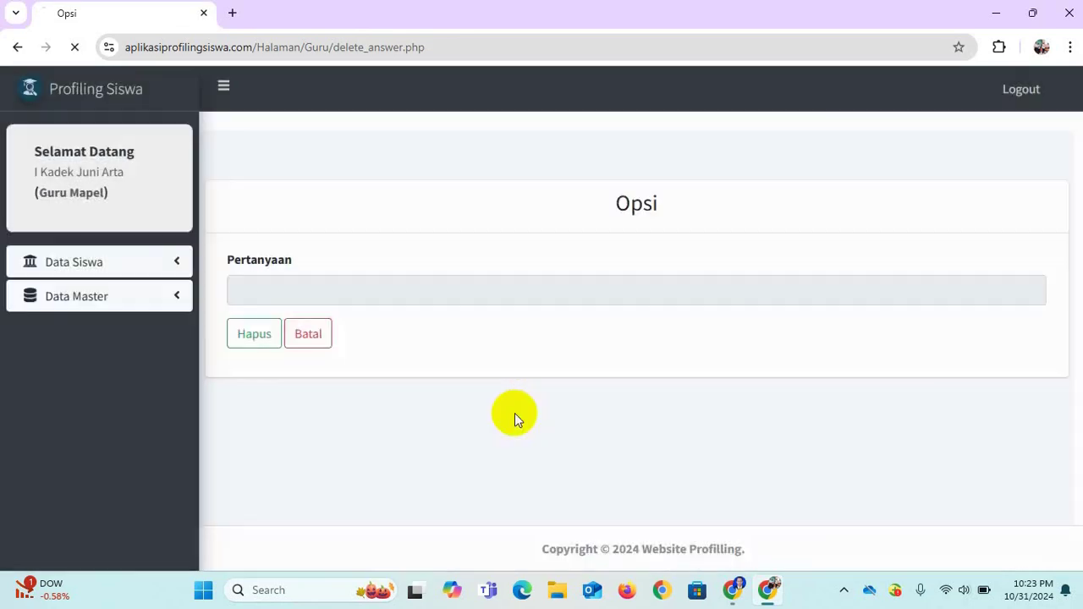
left_click(323, 337)
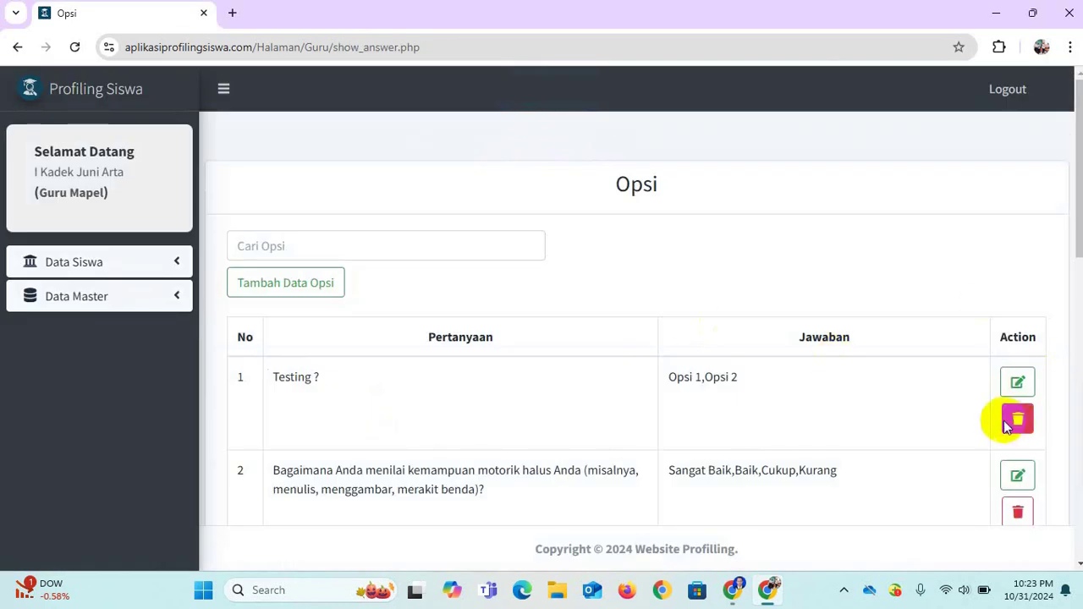
left_click(140, 304)
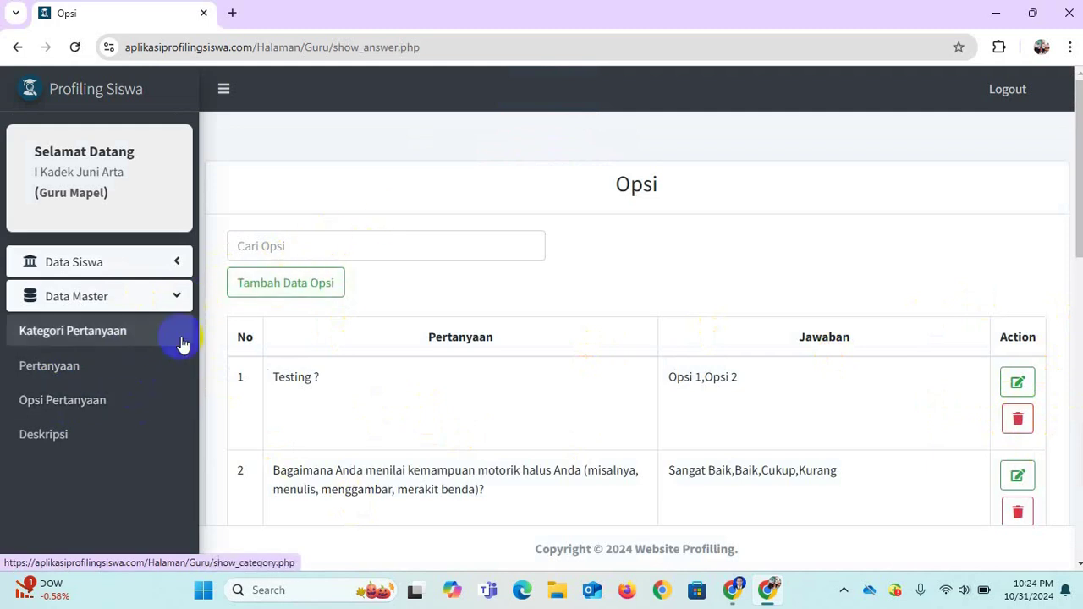
Open the Deskripsi list and scroll through its 4-page table headed by 'Testing ?'.
left_click(101, 436)
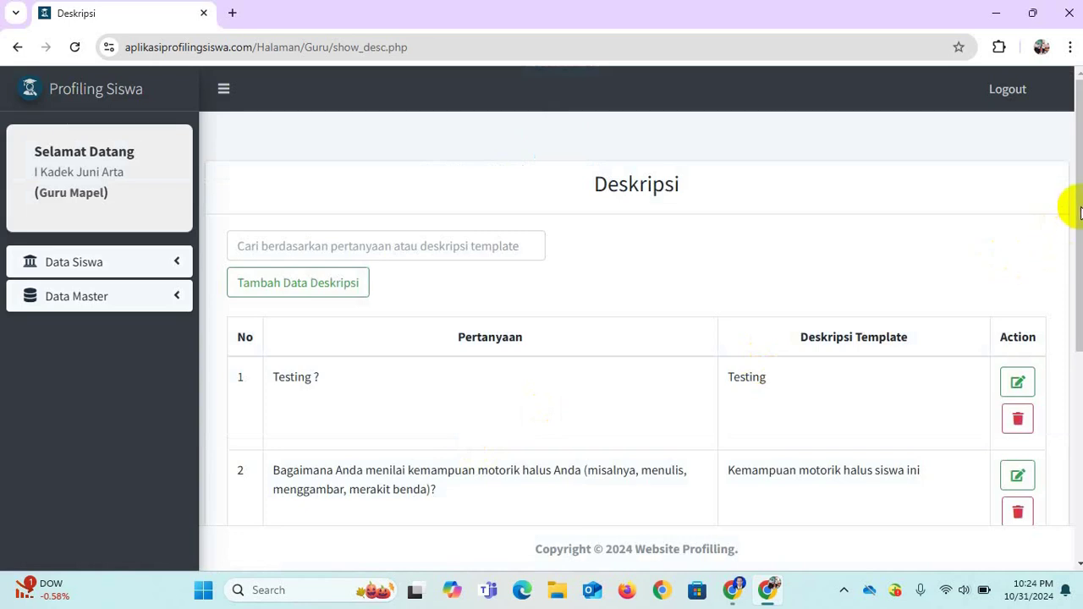
left_click_drag(1080, 212, 1080, 276)
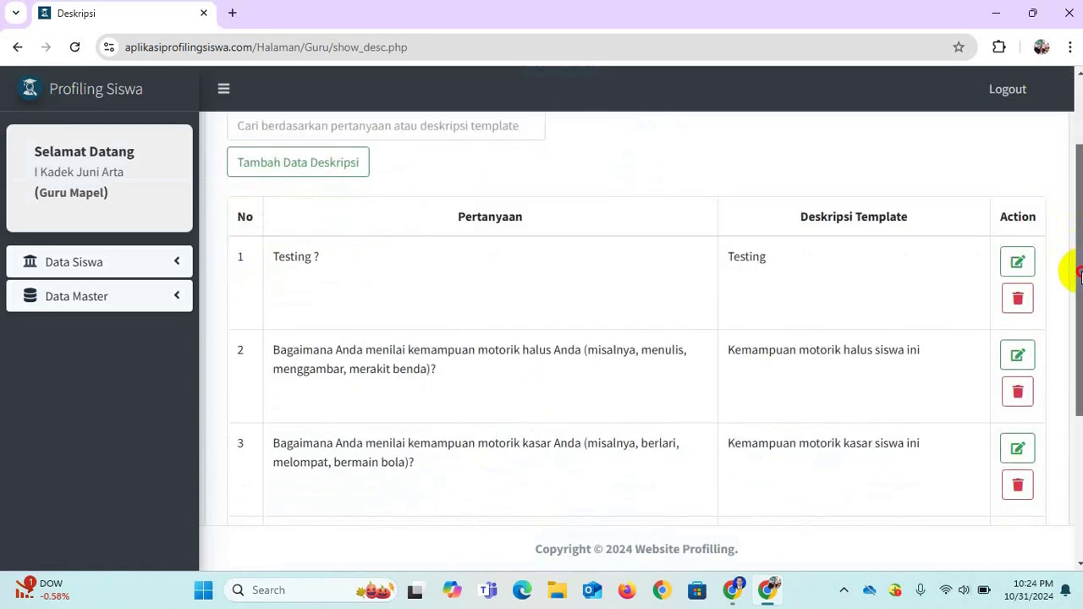
mouse_move(1080, 275)
left_mouse_down()
mouse_move(1080, 411)
mouse_move(1064, 403)
mouse_move(1064, 431)
mouse_move(1059, 198)
left_mouse_up()
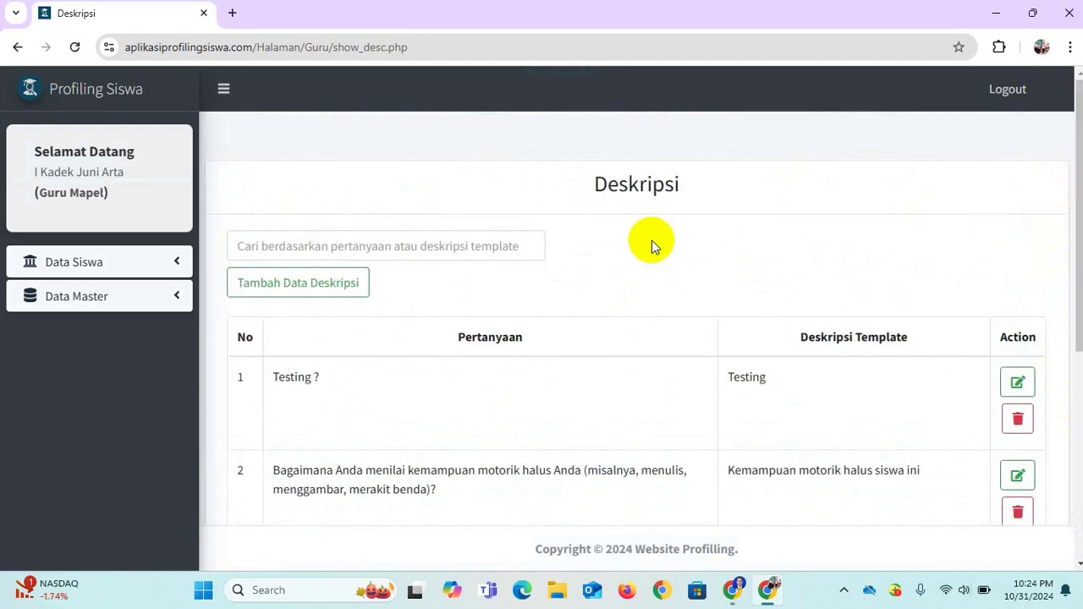
left_click(91, 296)
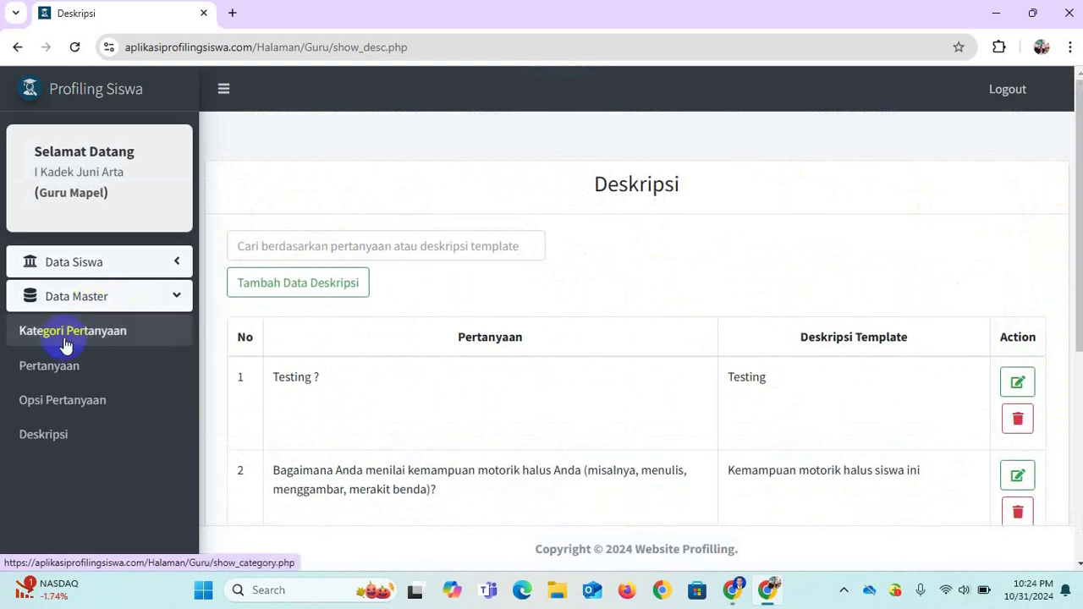
Delete the 'Testing ?' question's answer options Opsi 1 and Opsi 2, confirming both prompts.
left_click(61, 401)
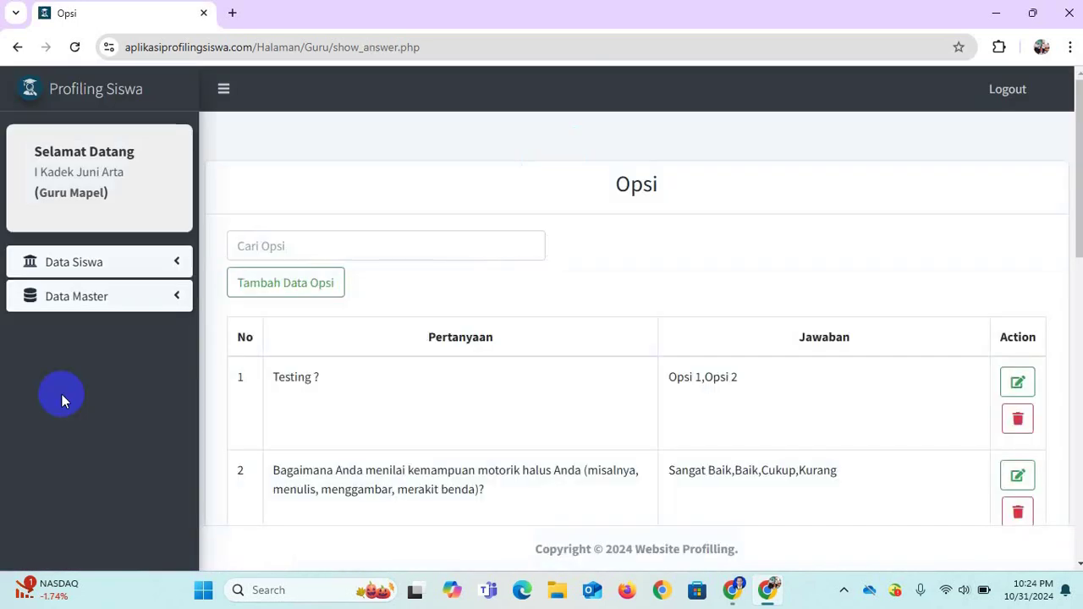
left_click(1023, 419)
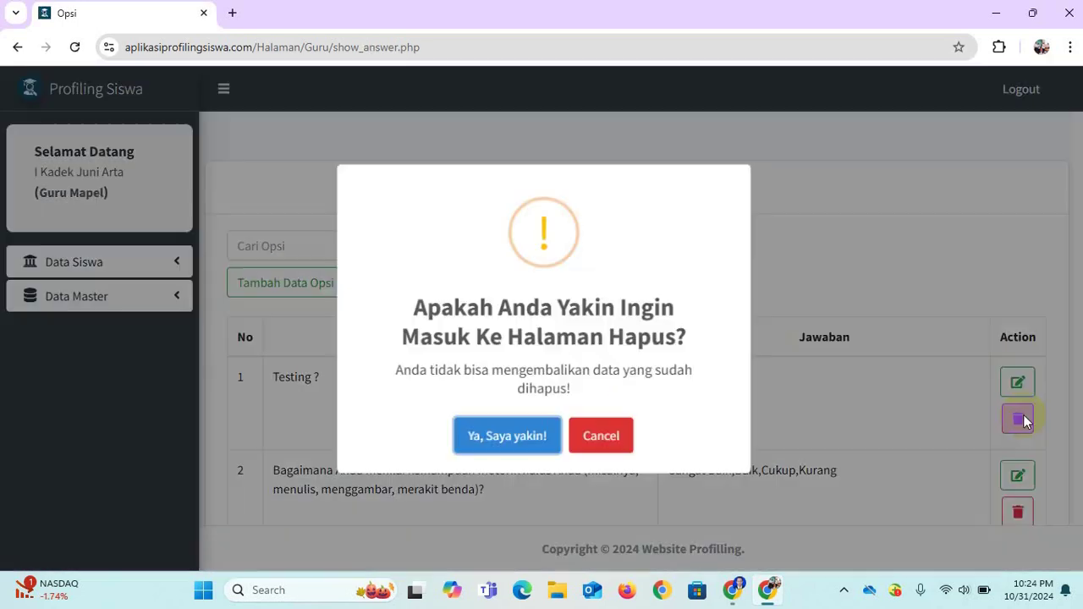
left_click(504, 436)
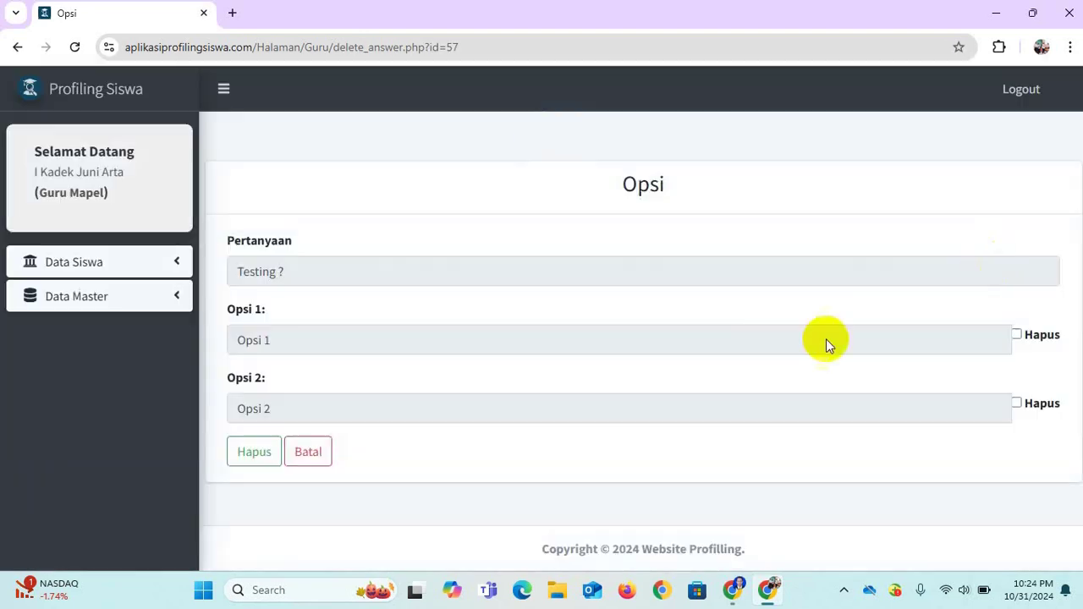
left_click(1016, 334)
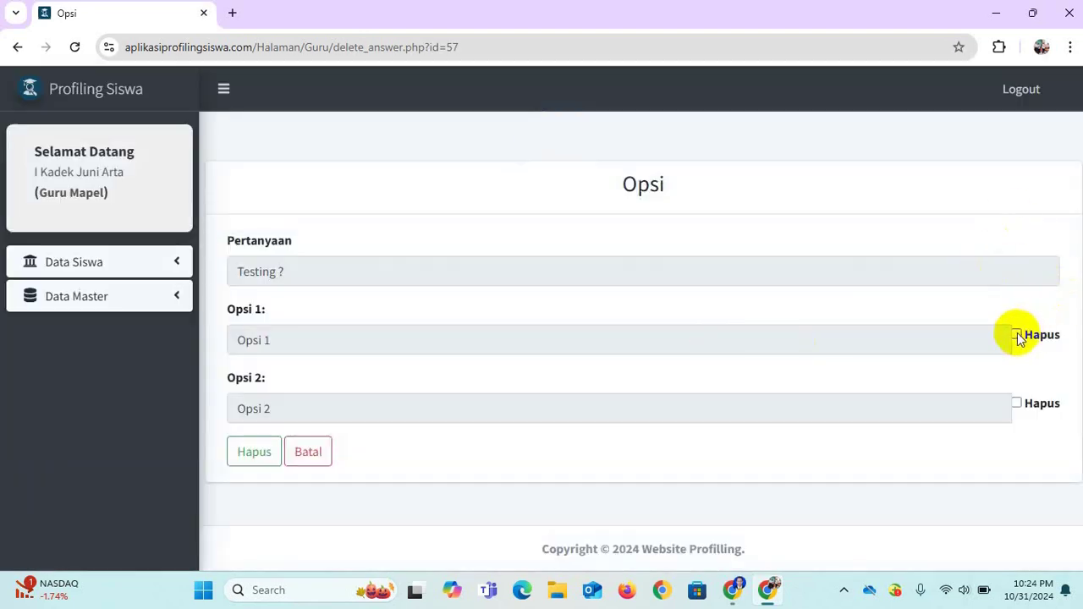
left_click(244, 450)
left_click(524, 424)
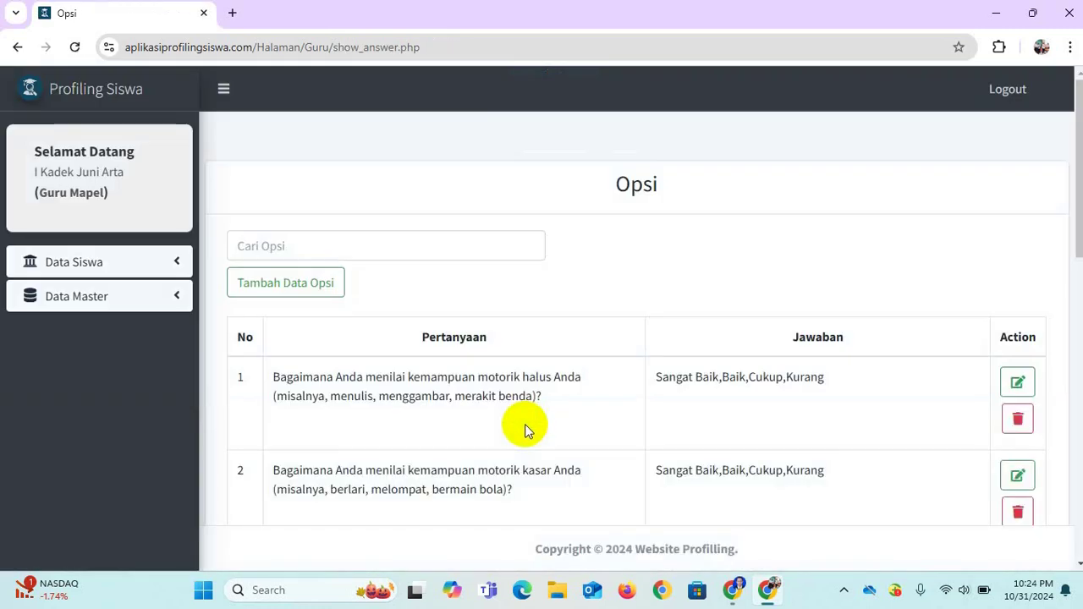
left_click(169, 298)
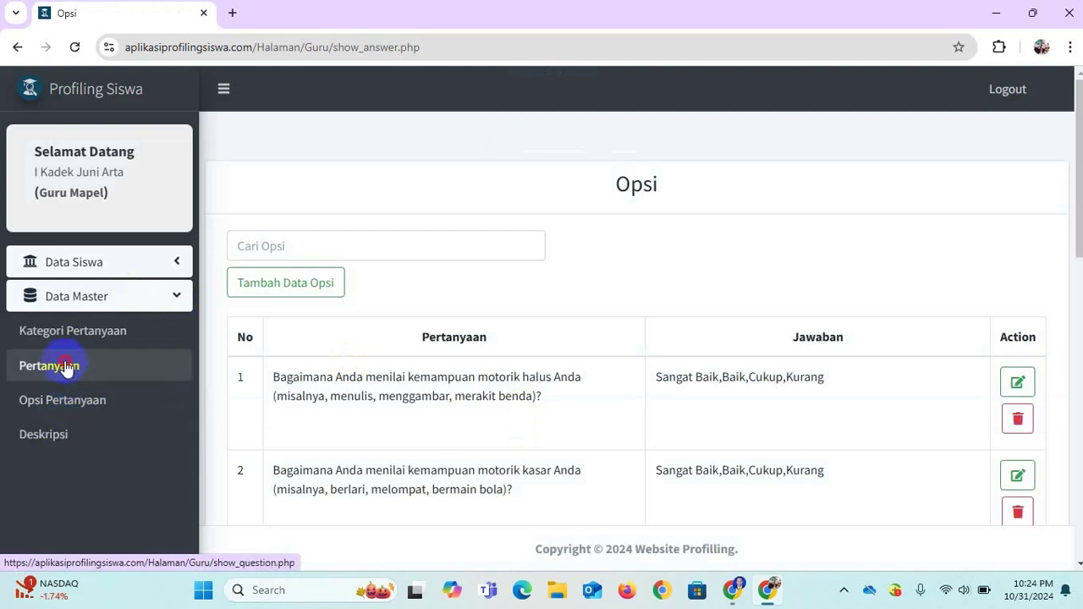
Pass through Pertanyaan and Kategori Pertanyaan, then open Profil Lengkap Siswa showing students' NIS, names, classes, statuses.
left_click(65, 364)
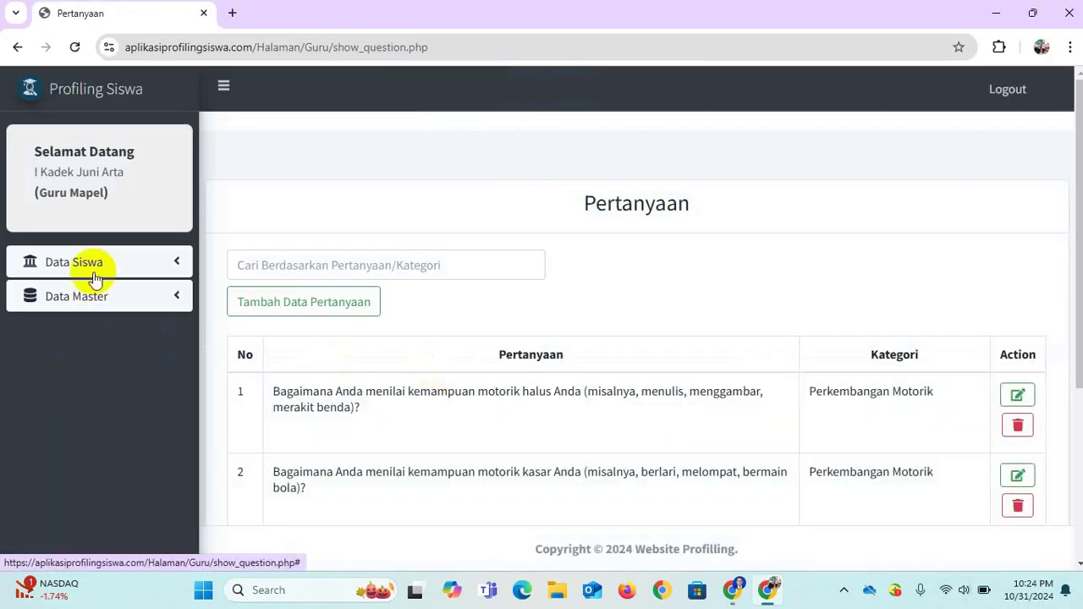
left_click(90, 299)
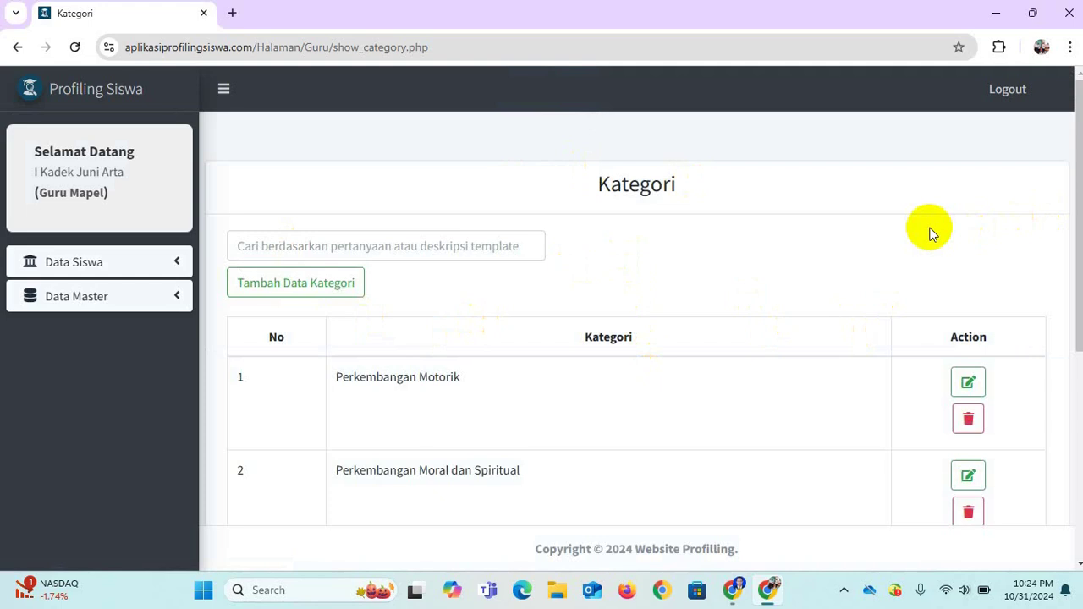
left_click(75, 267)
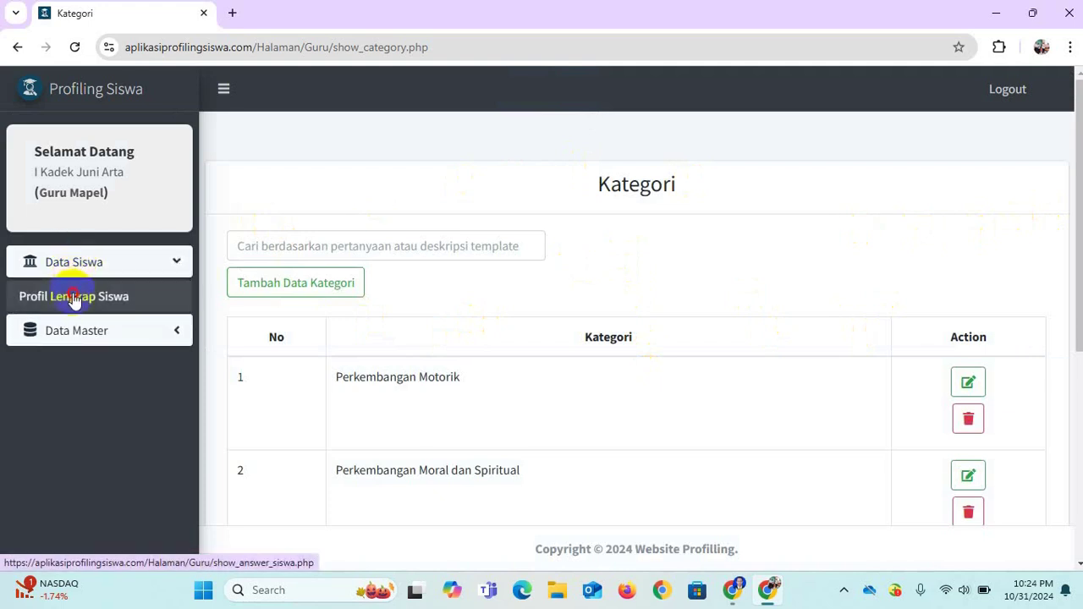
left_click(73, 296)
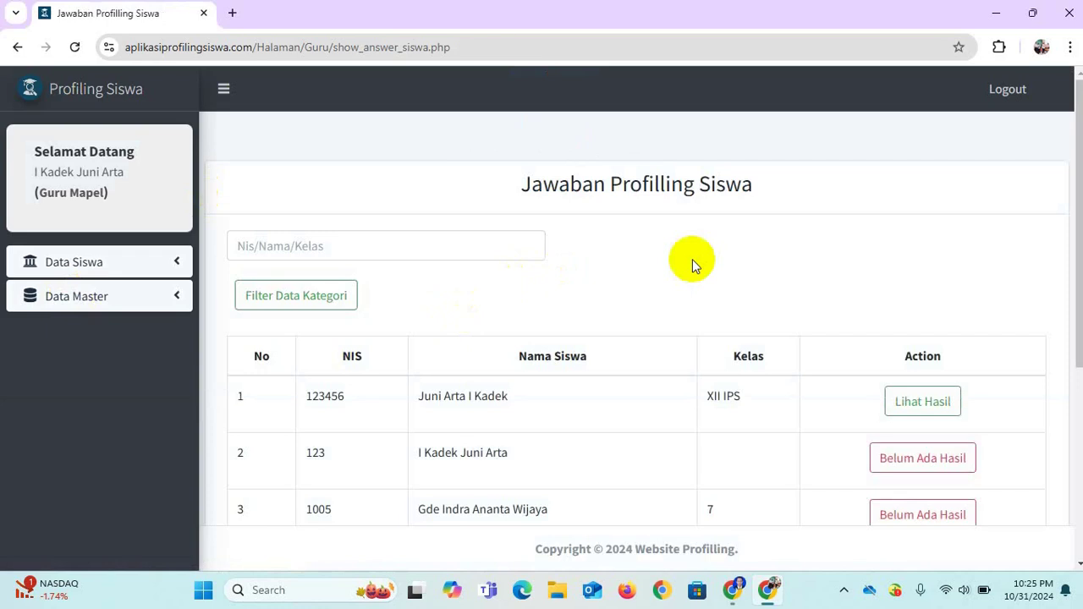
left_click(1005, 95)
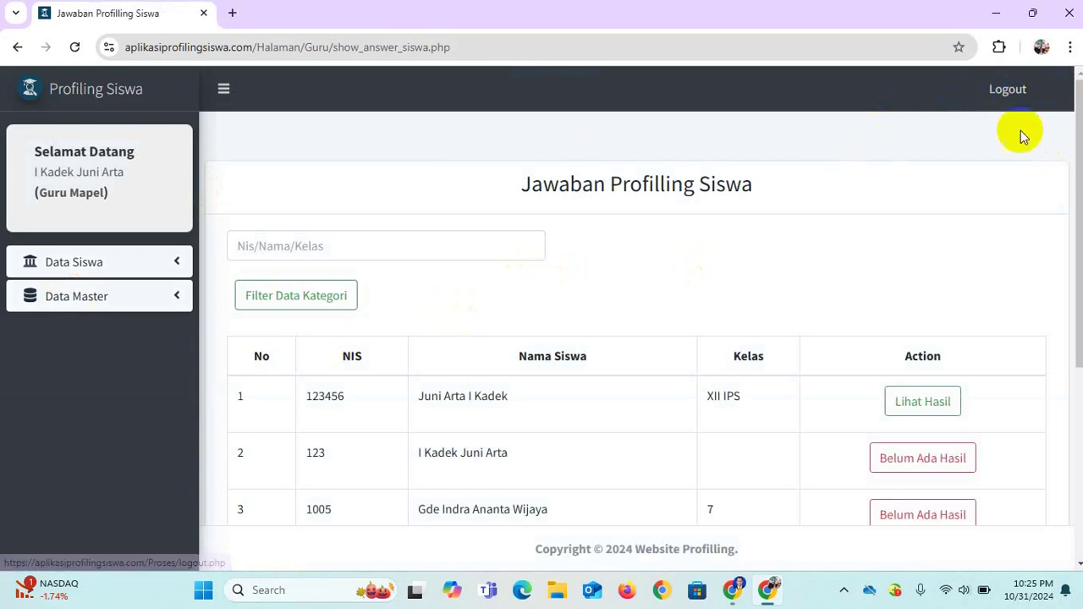
Switch to the admin session's Chrome window and log out to the login page.
left_click(733, 590)
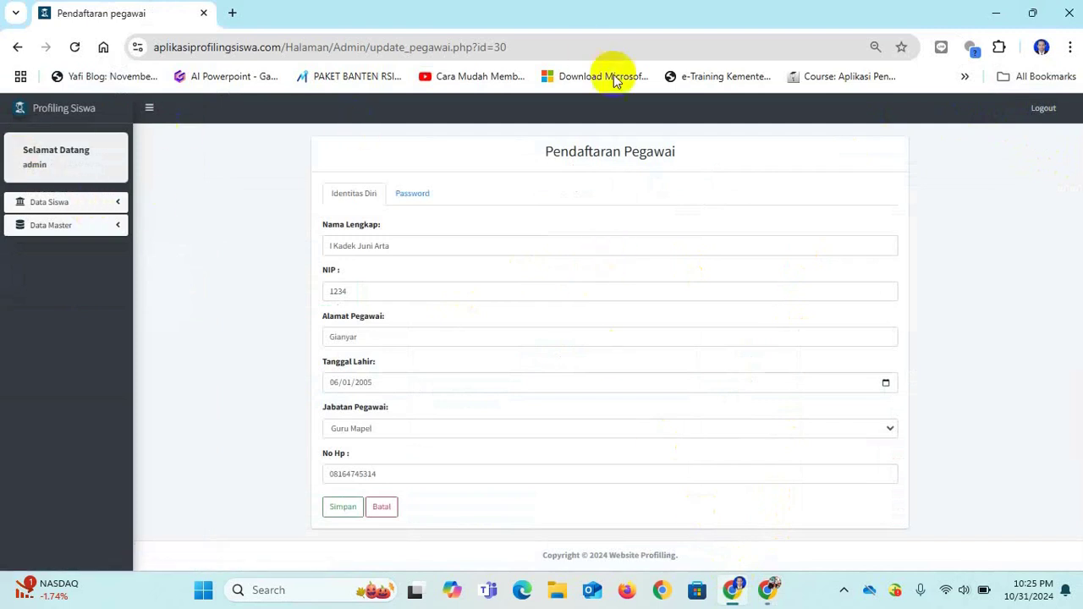
left_click(1046, 112)
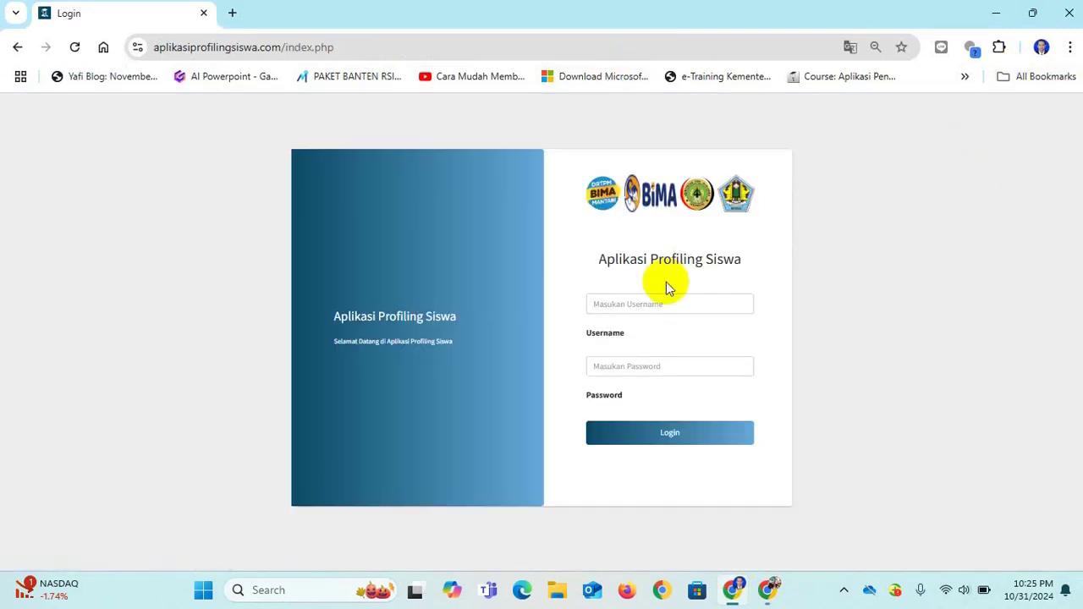